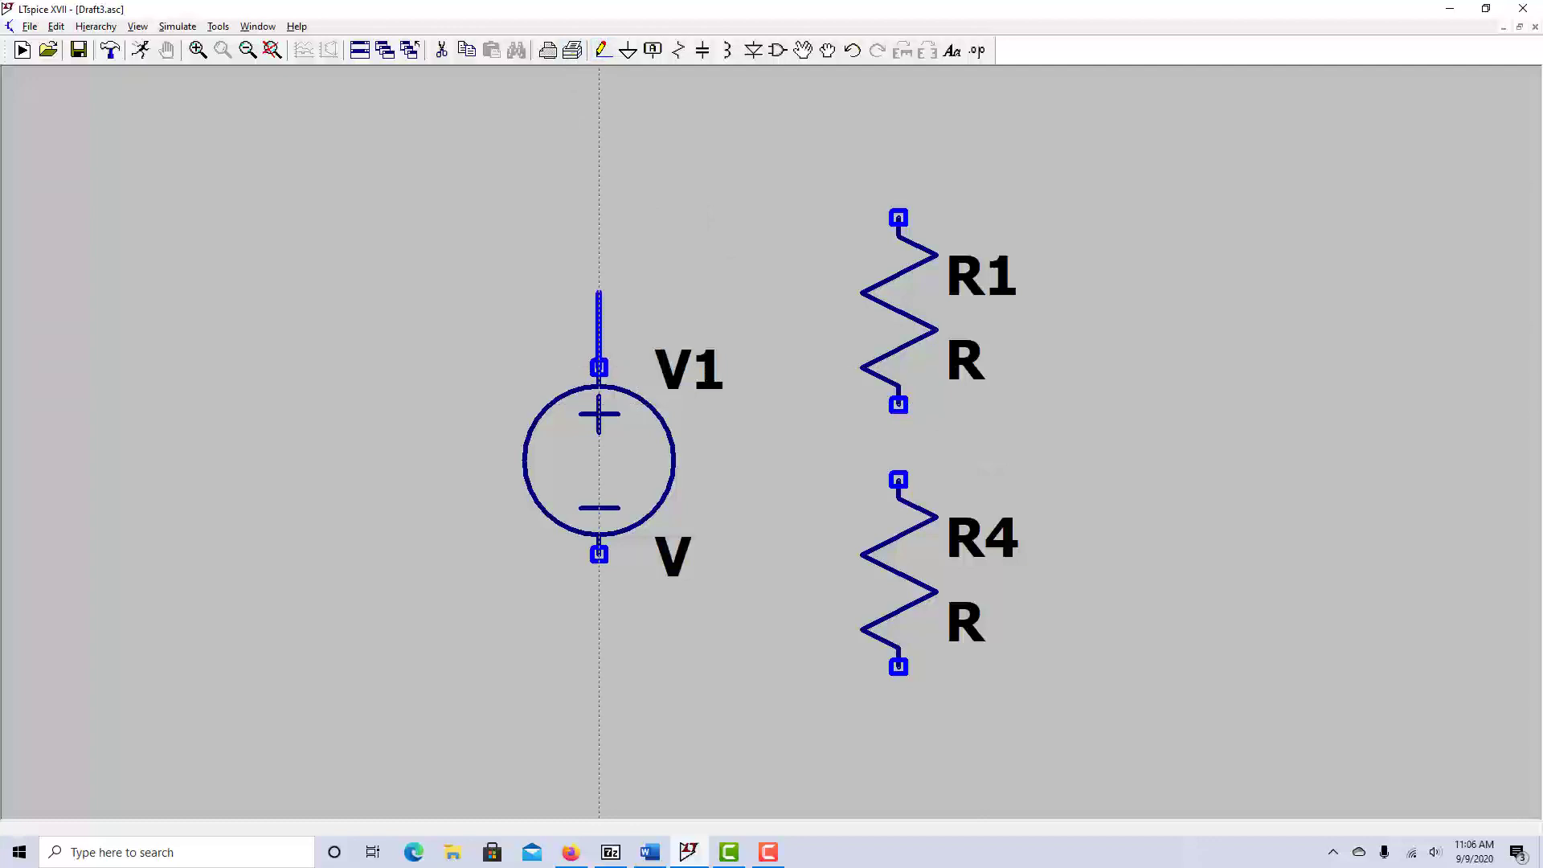
Wire V1, R1 and R4 into a closed series loop, from the source's positive terminal through both resistors to its negative terminal.
{"action": "left_click", "coordinate": [599, 180]}
{"action": "left_click", "coordinate": [899, 217]}
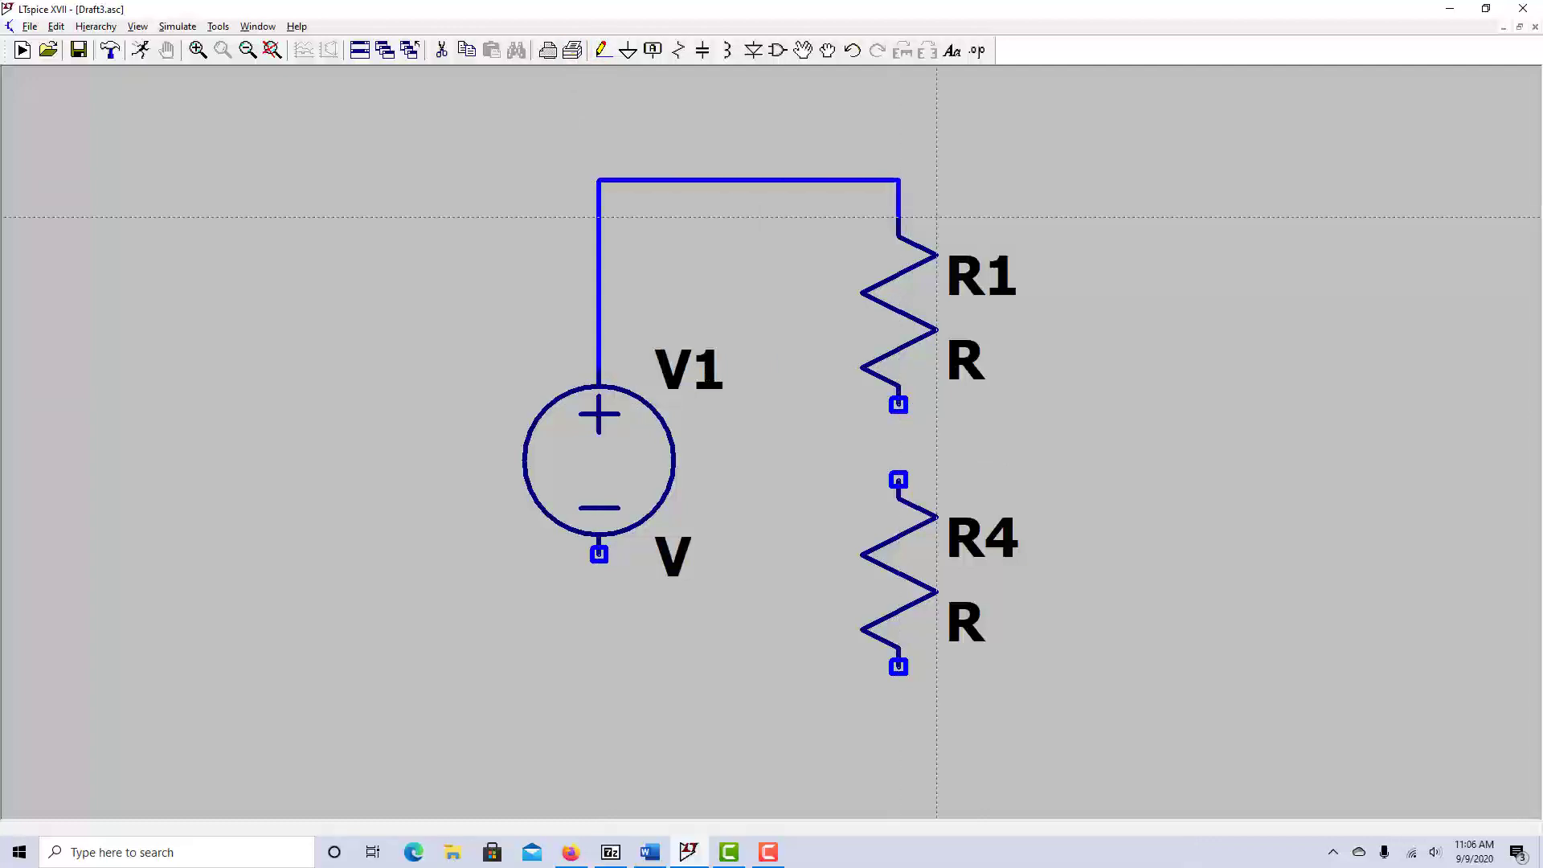
{"action": "left_click", "coordinate": [899, 405]}
{"action": "left_click", "coordinate": [898, 480]}
{"action": "left_click", "coordinate": [899, 668]}
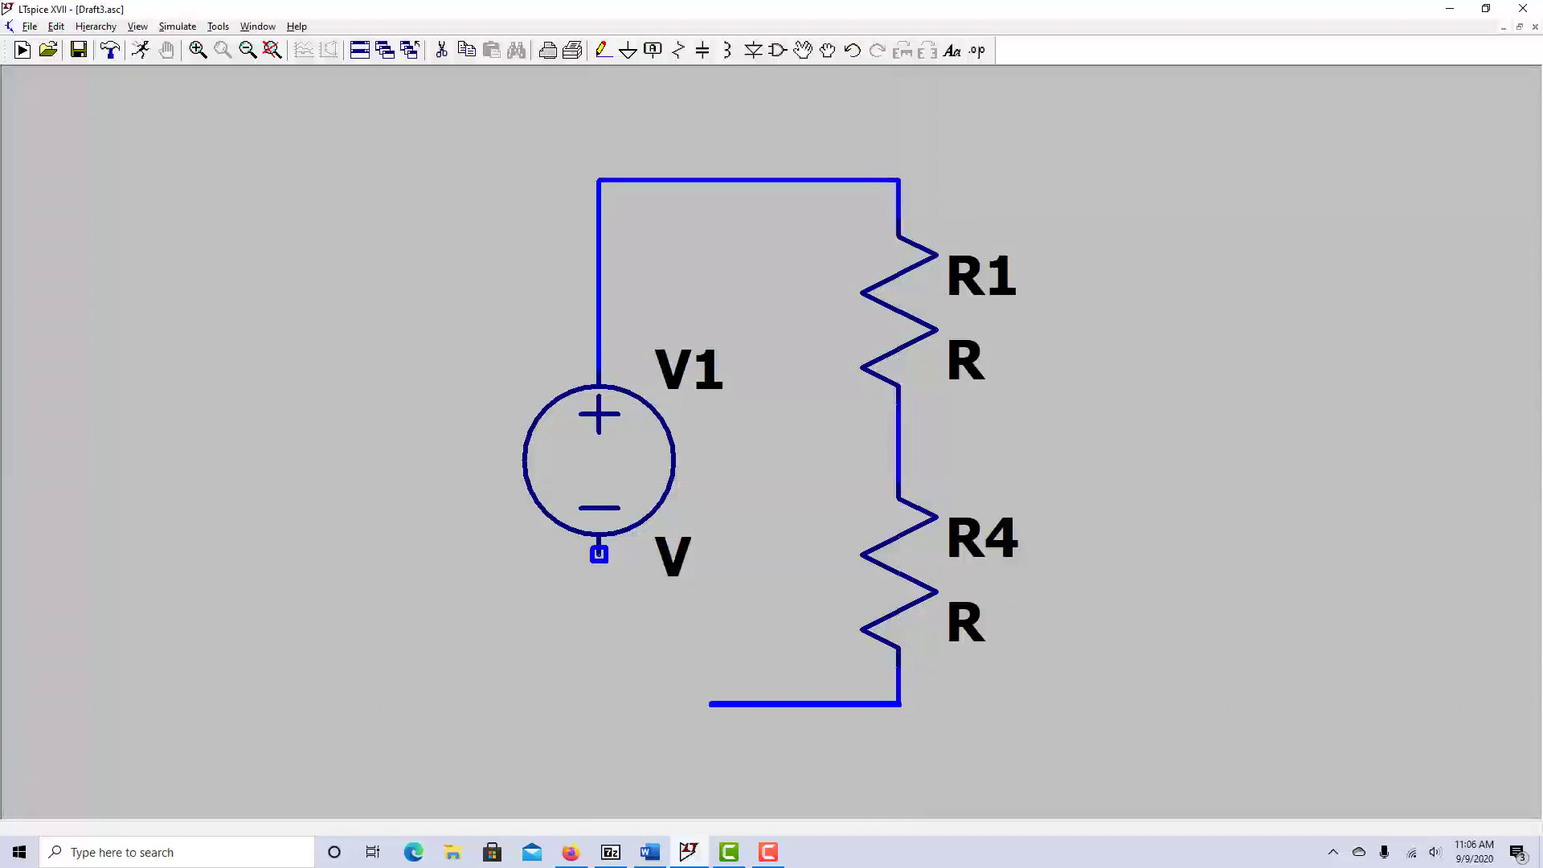
{"action": "left_click", "coordinate": [599, 704]}
{"action": "left_click", "coordinate": [599, 554]}
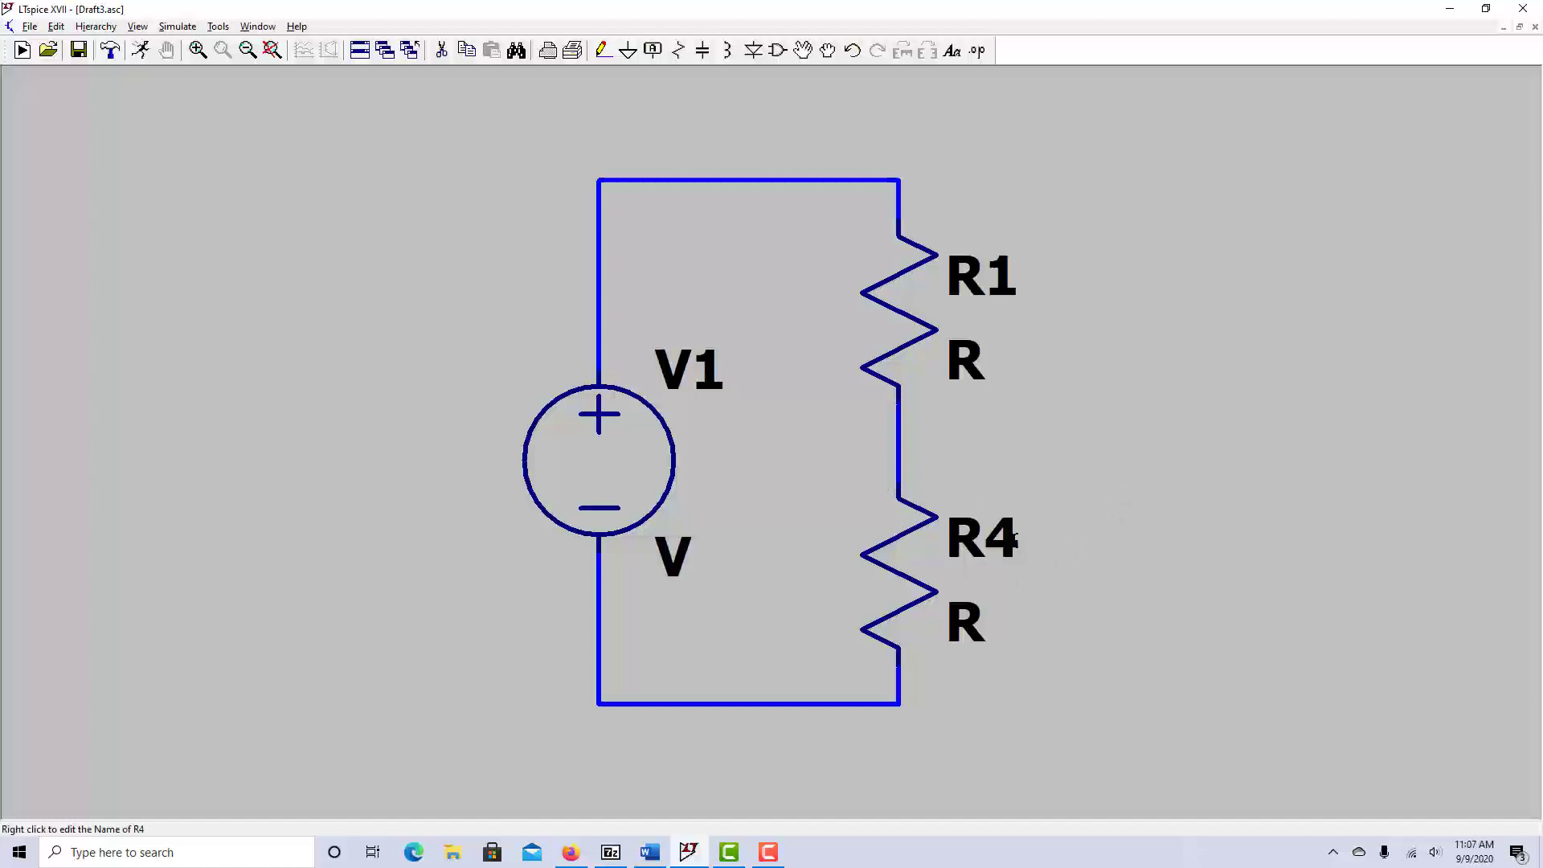
Set the DC value of source V1 to 9 V and the resistance of R1 to 1k.
{"action": "right_click", "coordinate": [615, 455]}
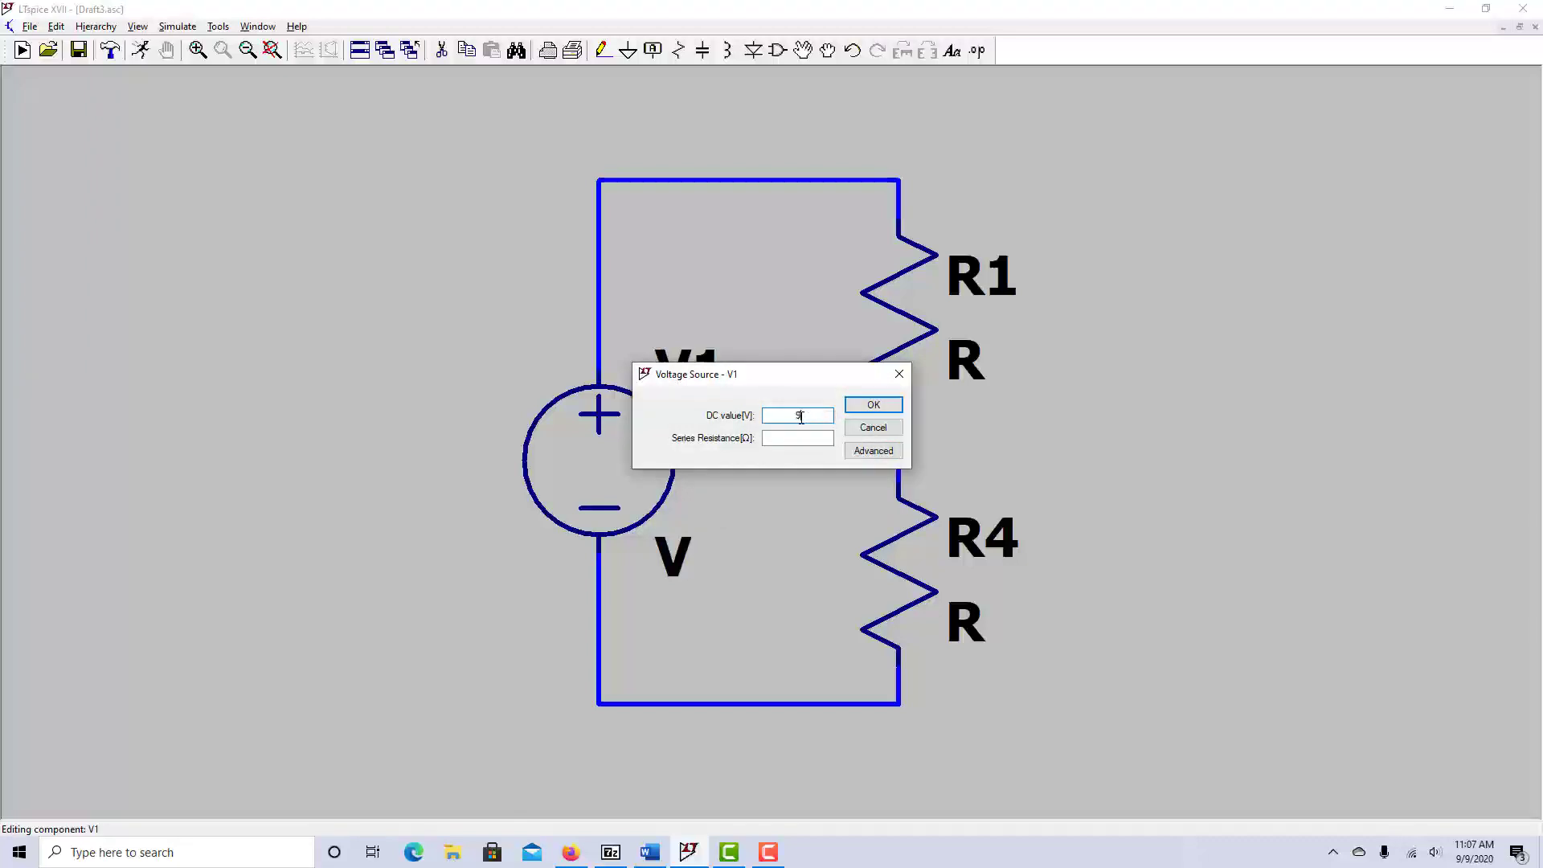
{"action": "key", "text": "Return"}
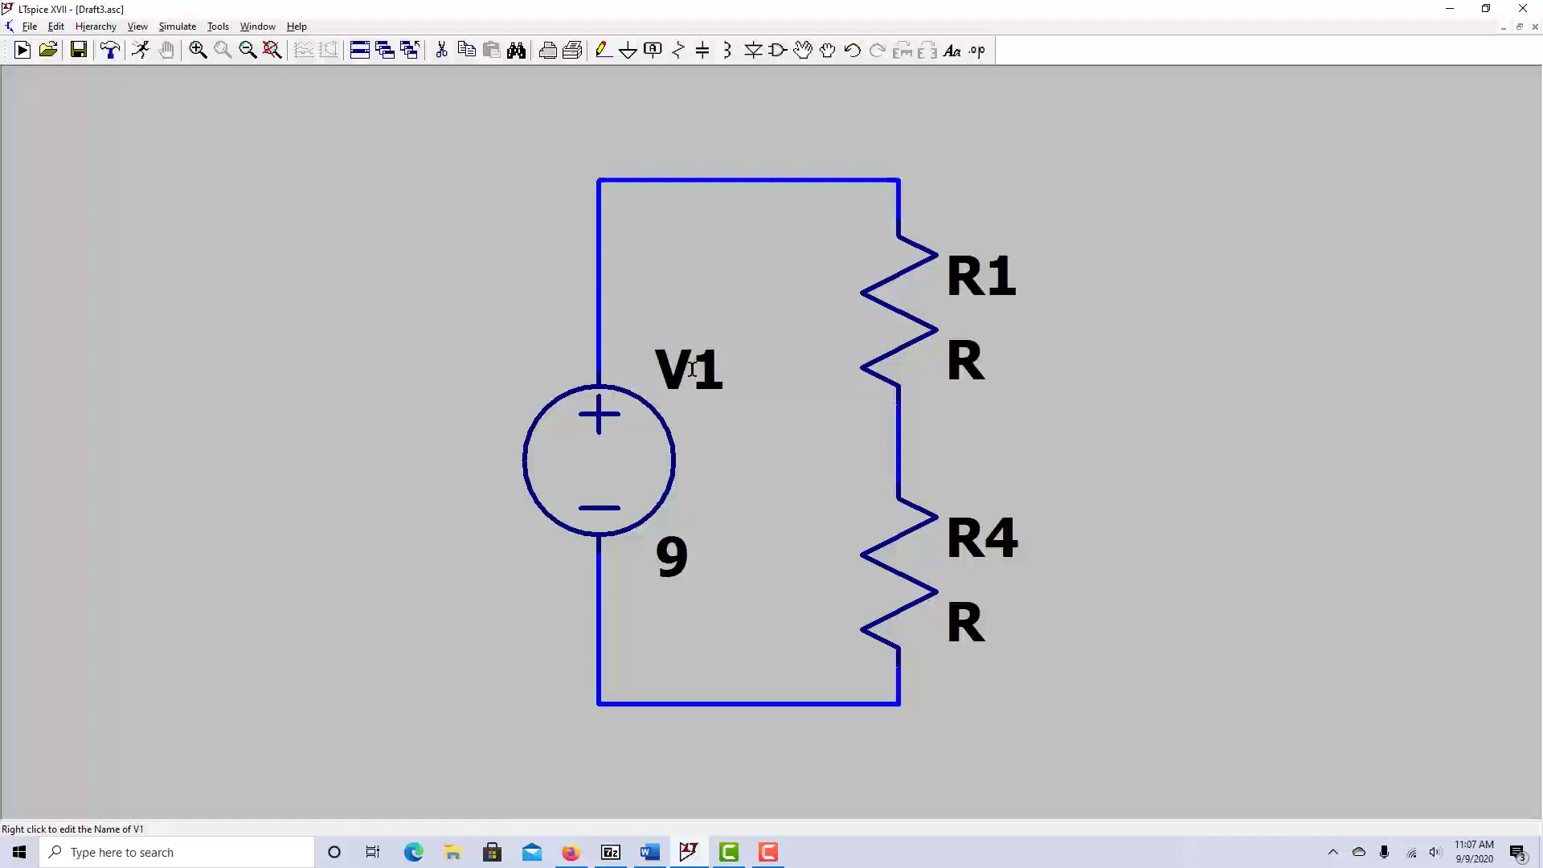
{"action": "right_click", "coordinate": [917, 312]}
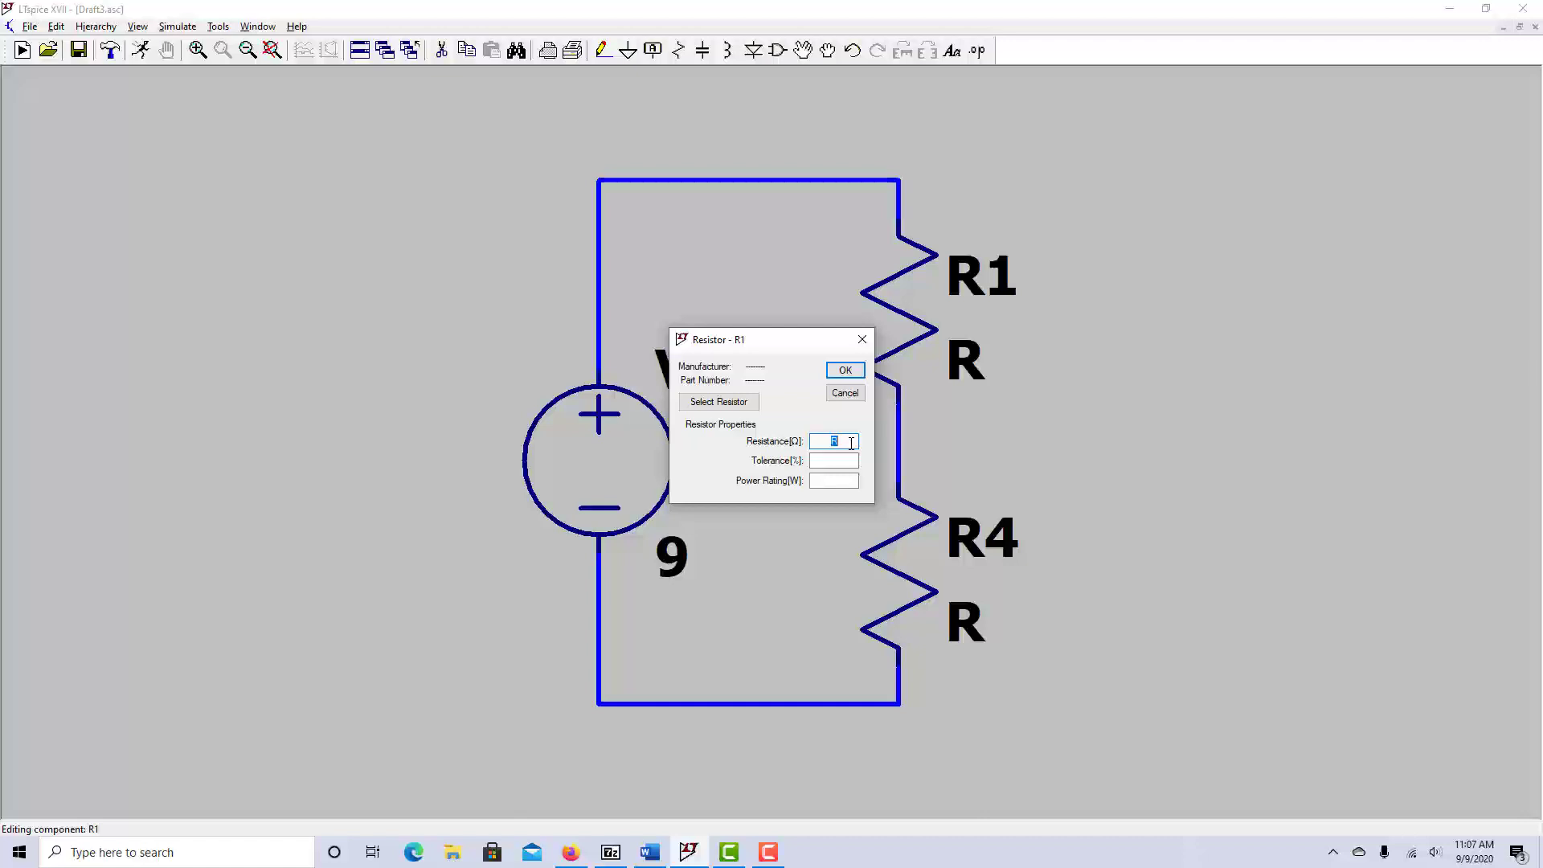
{"action": "type", "text": "100"}
{"action": "key", "text": "Return"}
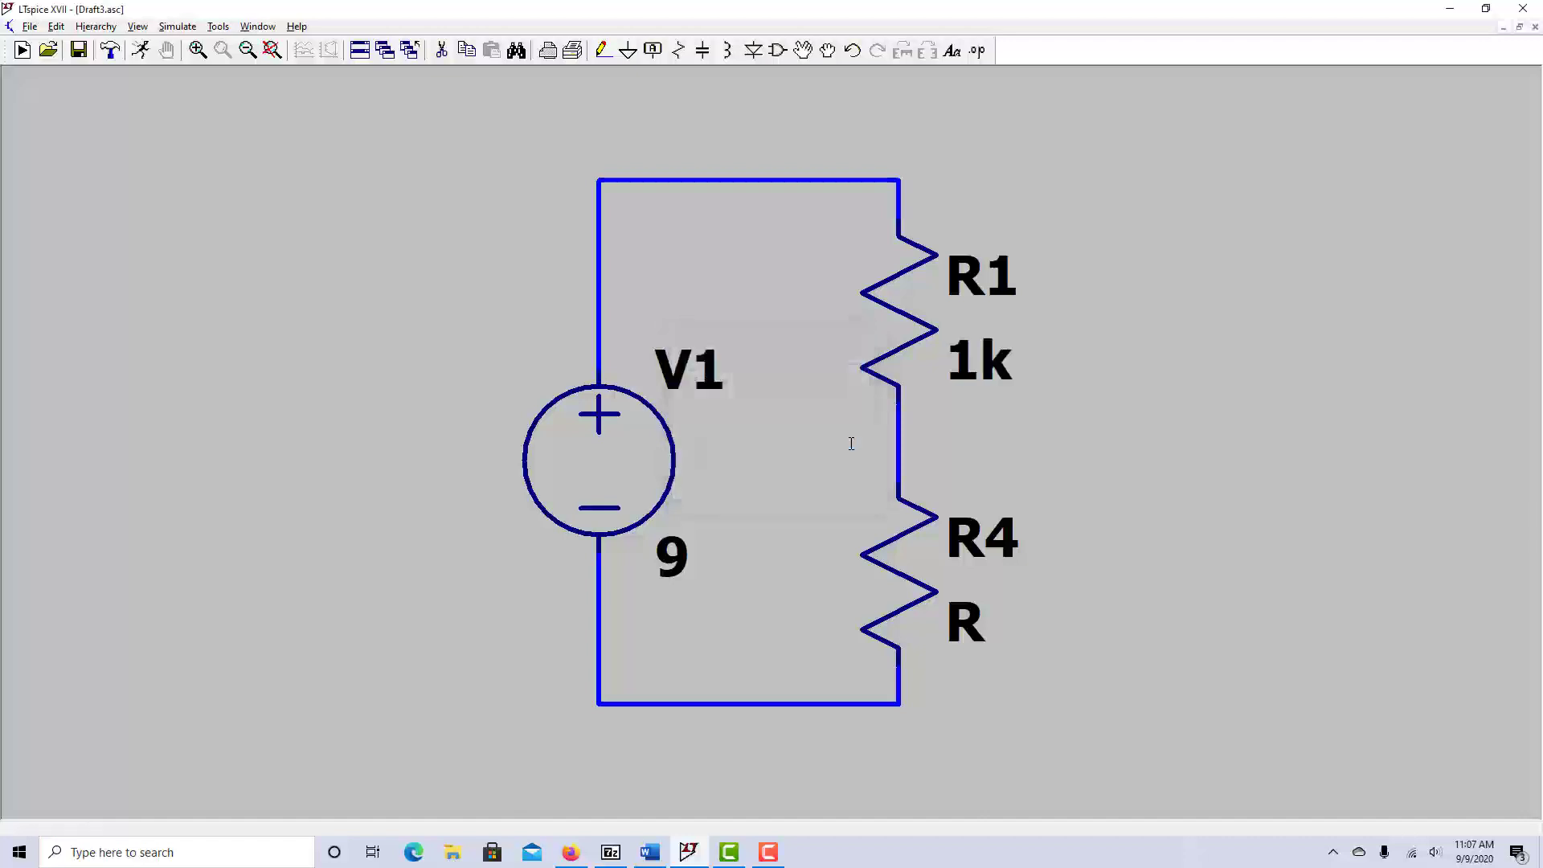
Set the resistance of R4 to 1Meg.
{"action": "right_click", "coordinate": [916, 587]}
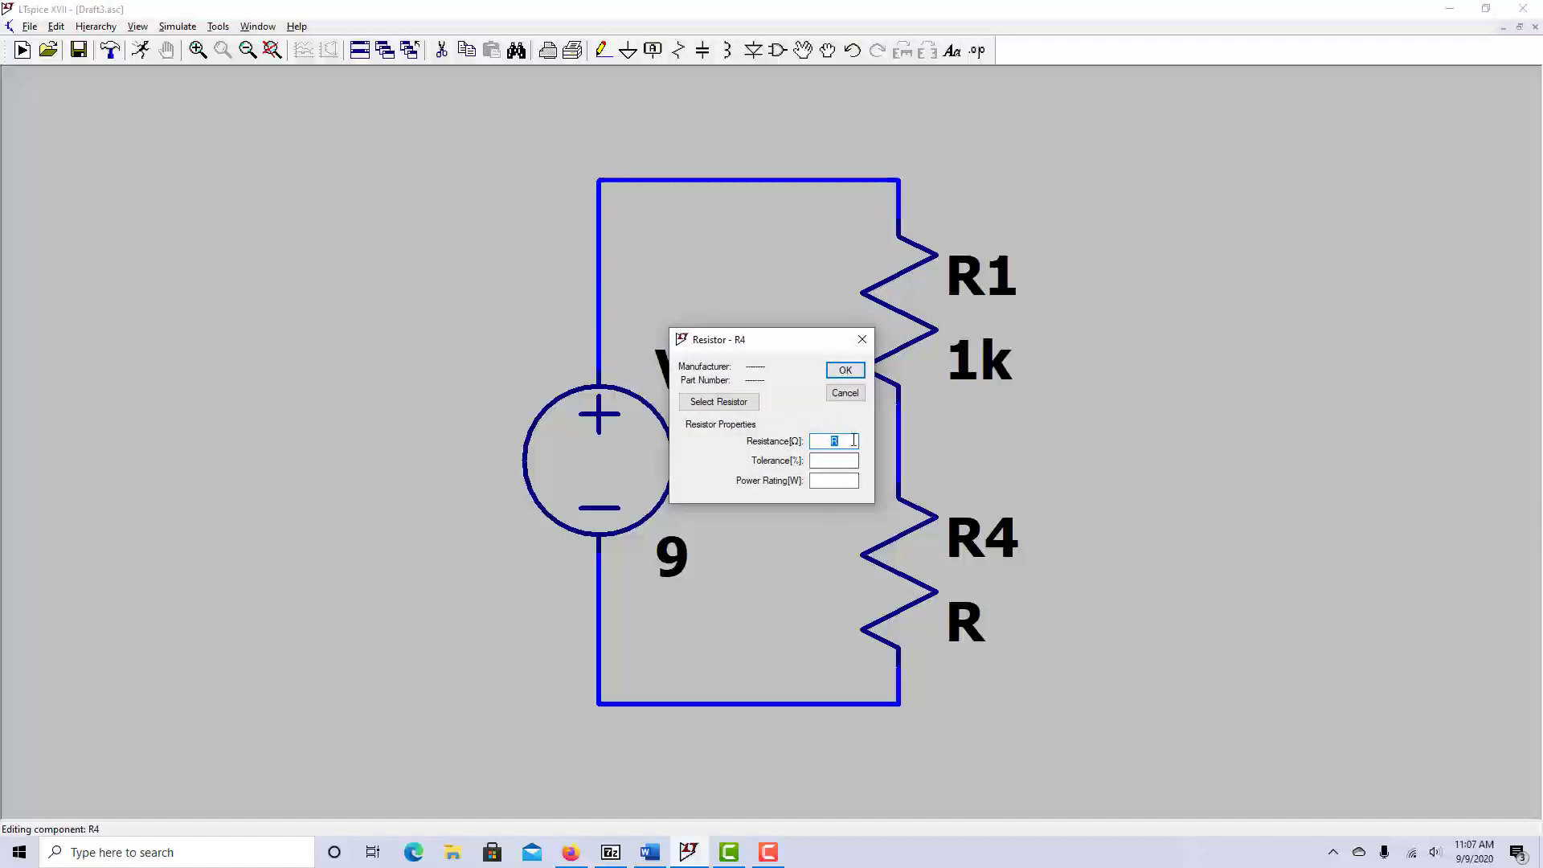
{"action": "type", "text": "1Meg"}
{"action": "key", "text": "Return"}
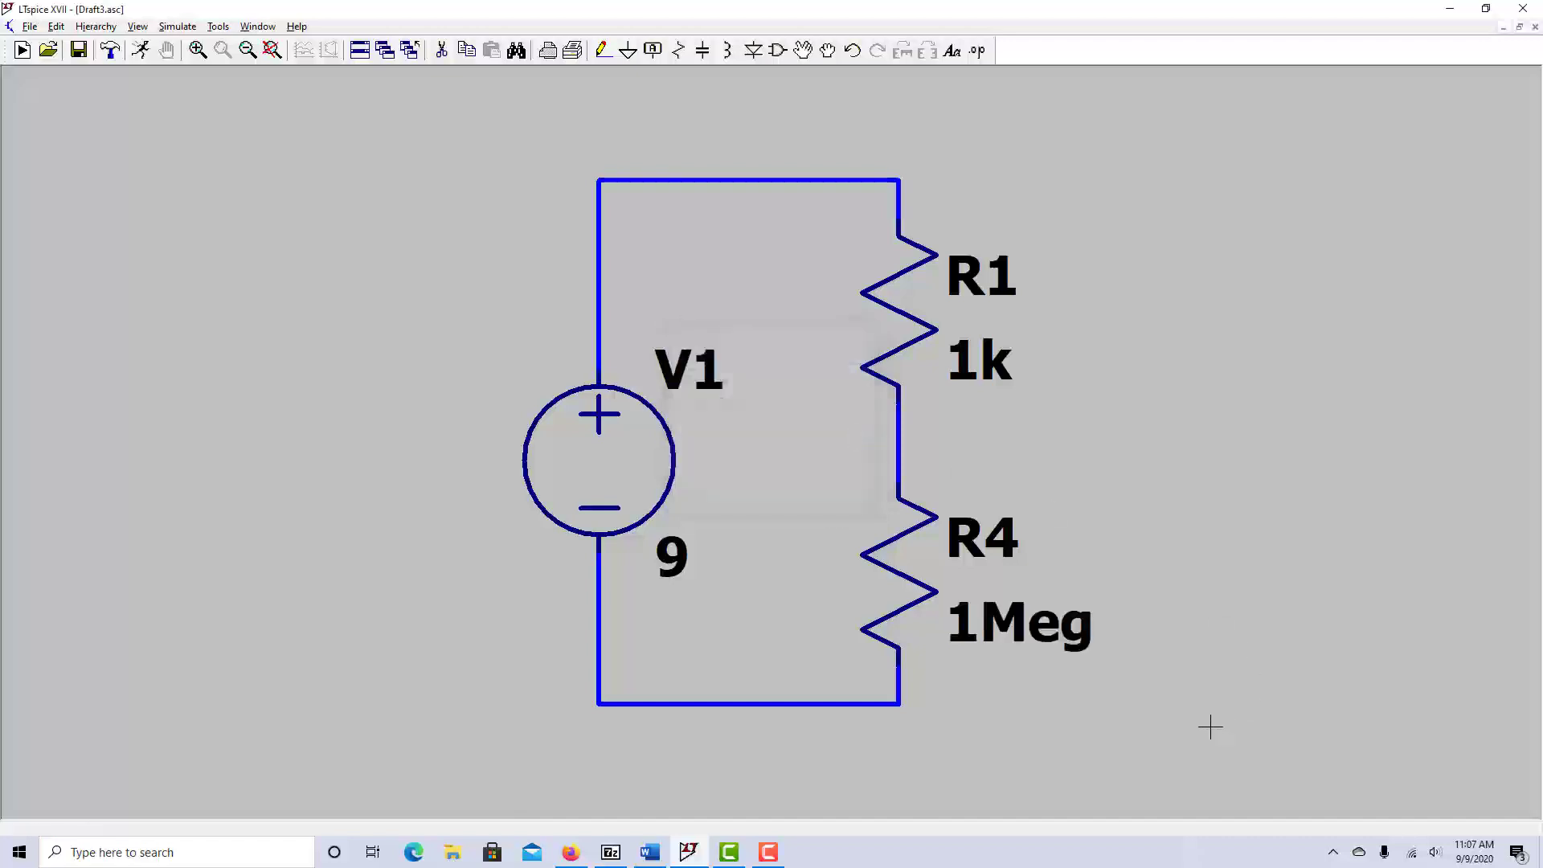
Try the short suffix forms 1m and 1M as the resistance of R4.
{"action": "right_click", "coordinate": [925, 580]}
{"action": "left_click", "coordinate": [847, 442]}
{"action": "key", "text": "BackSpace"}
{"action": "key", "text": "BackSpace"}
{"action": "key", "text": "Return"}
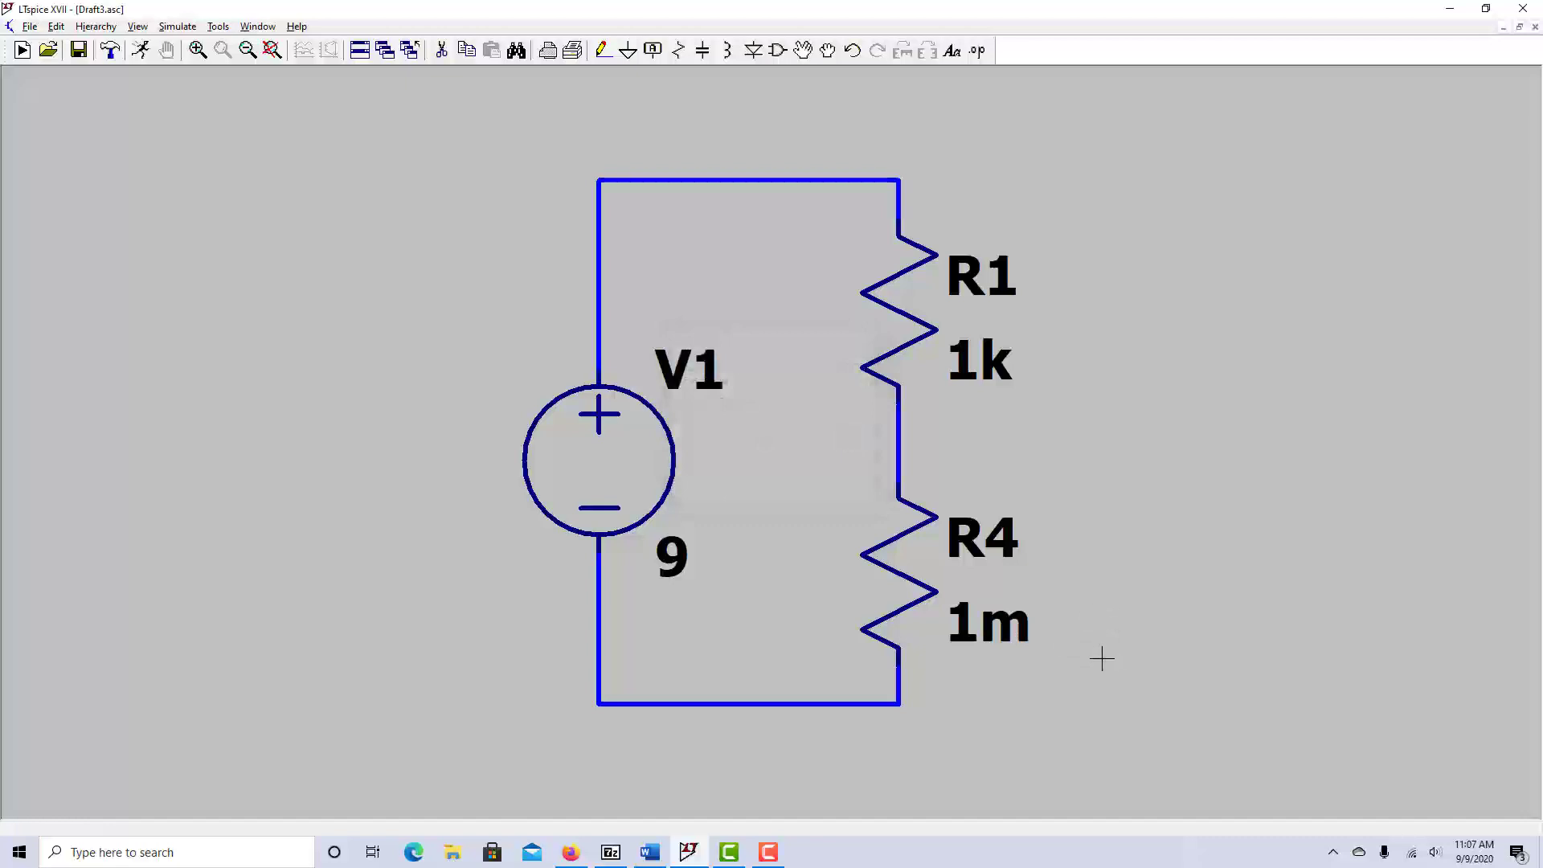
{"action": "right_click", "coordinate": [915, 563]}
{"action": "type", "text": "1M"}
{"action": "key", "text": "Return"}
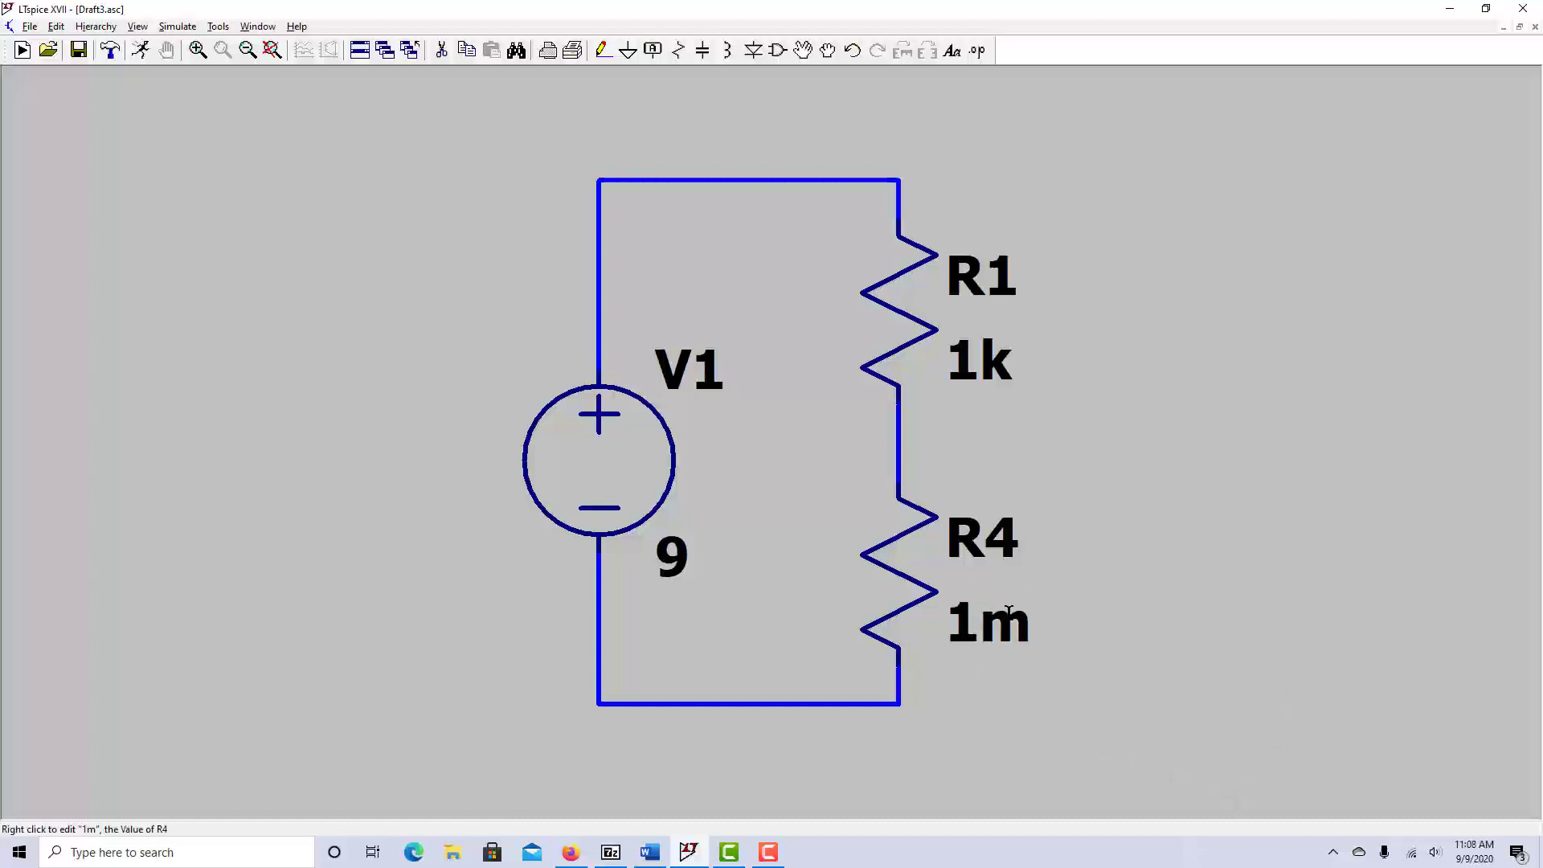
Restore the resistance of R4 to 1Meg by completing the suffix.
{"action": "right_click", "coordinate": [929, 578]}
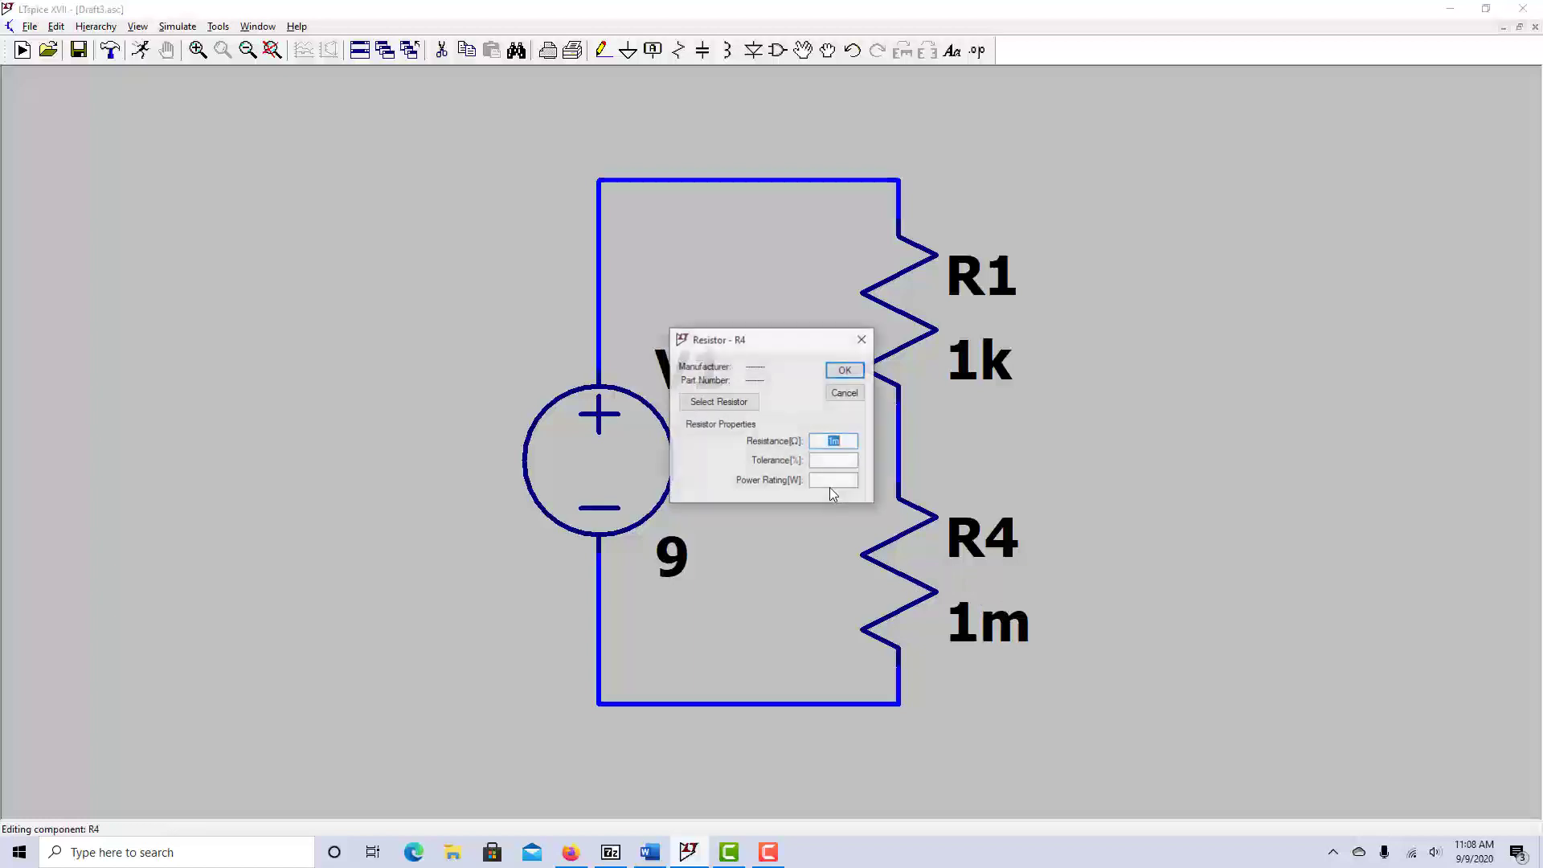
{"action": "left_click", "coordinate": [846, 447]}
{"action": "type", "text": "eg"}
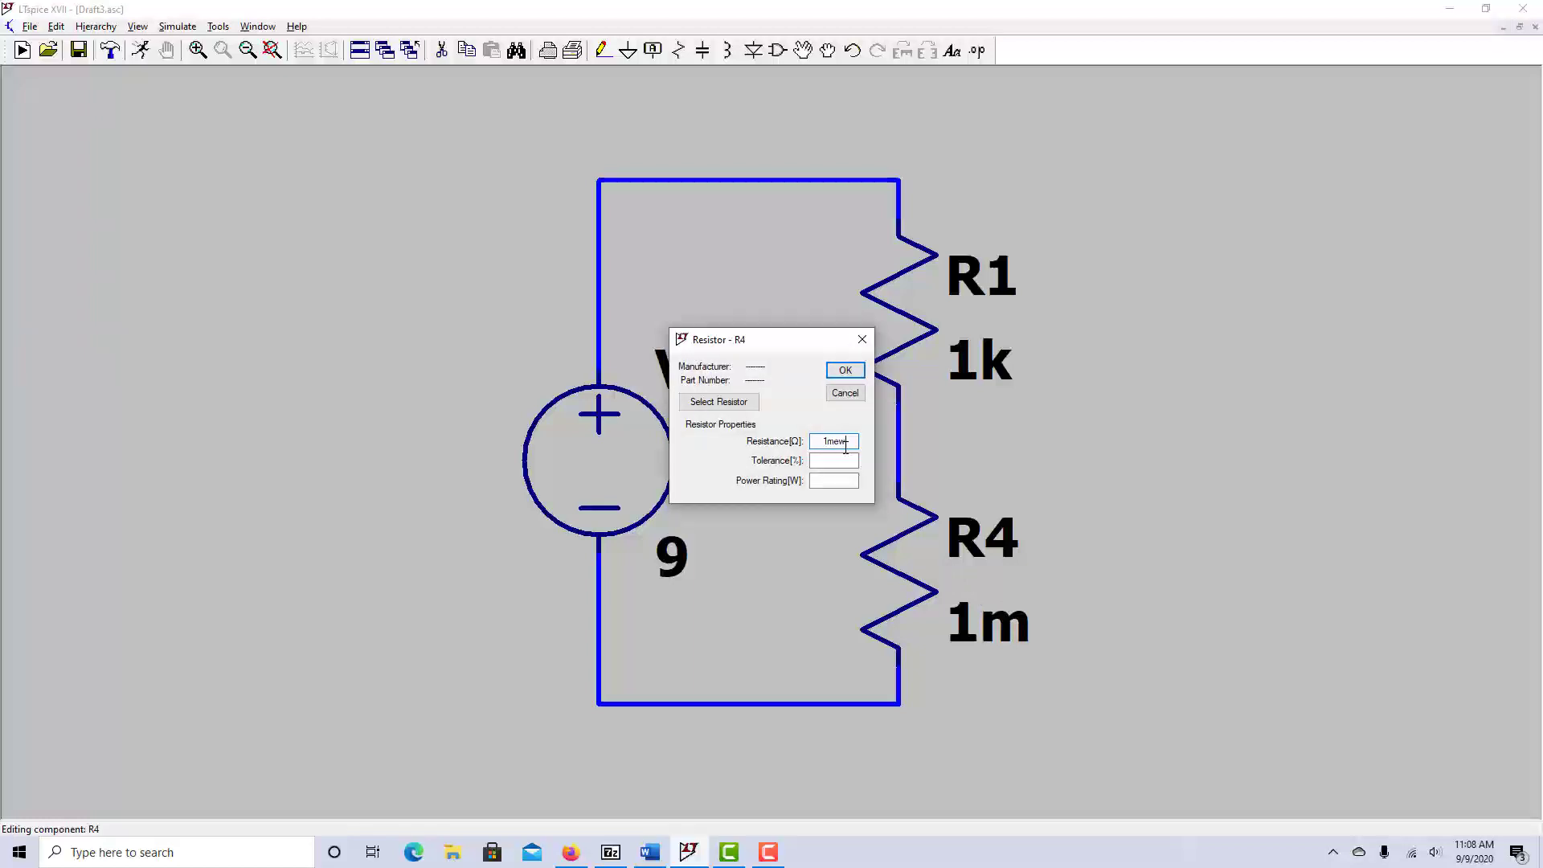
{"action": "key", "text": "BackSpace"}
{"action": "key", "text": "Return"}
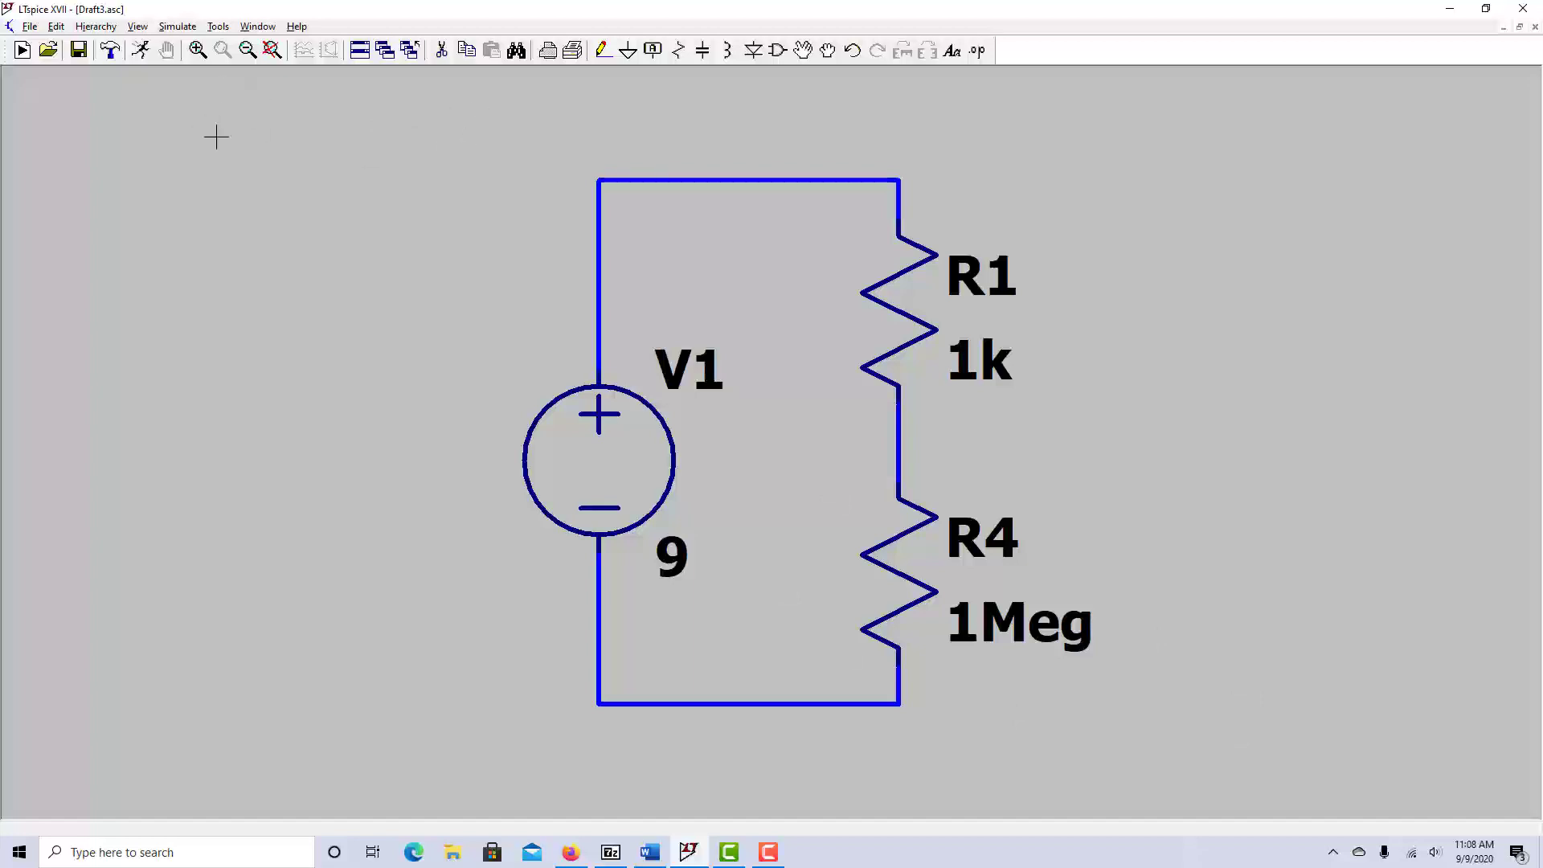
Create a DC operating point simulation command and place the .op directive beside the upper left of the circuit.
{"action": "left_click", "coordinate": [178, 27]}
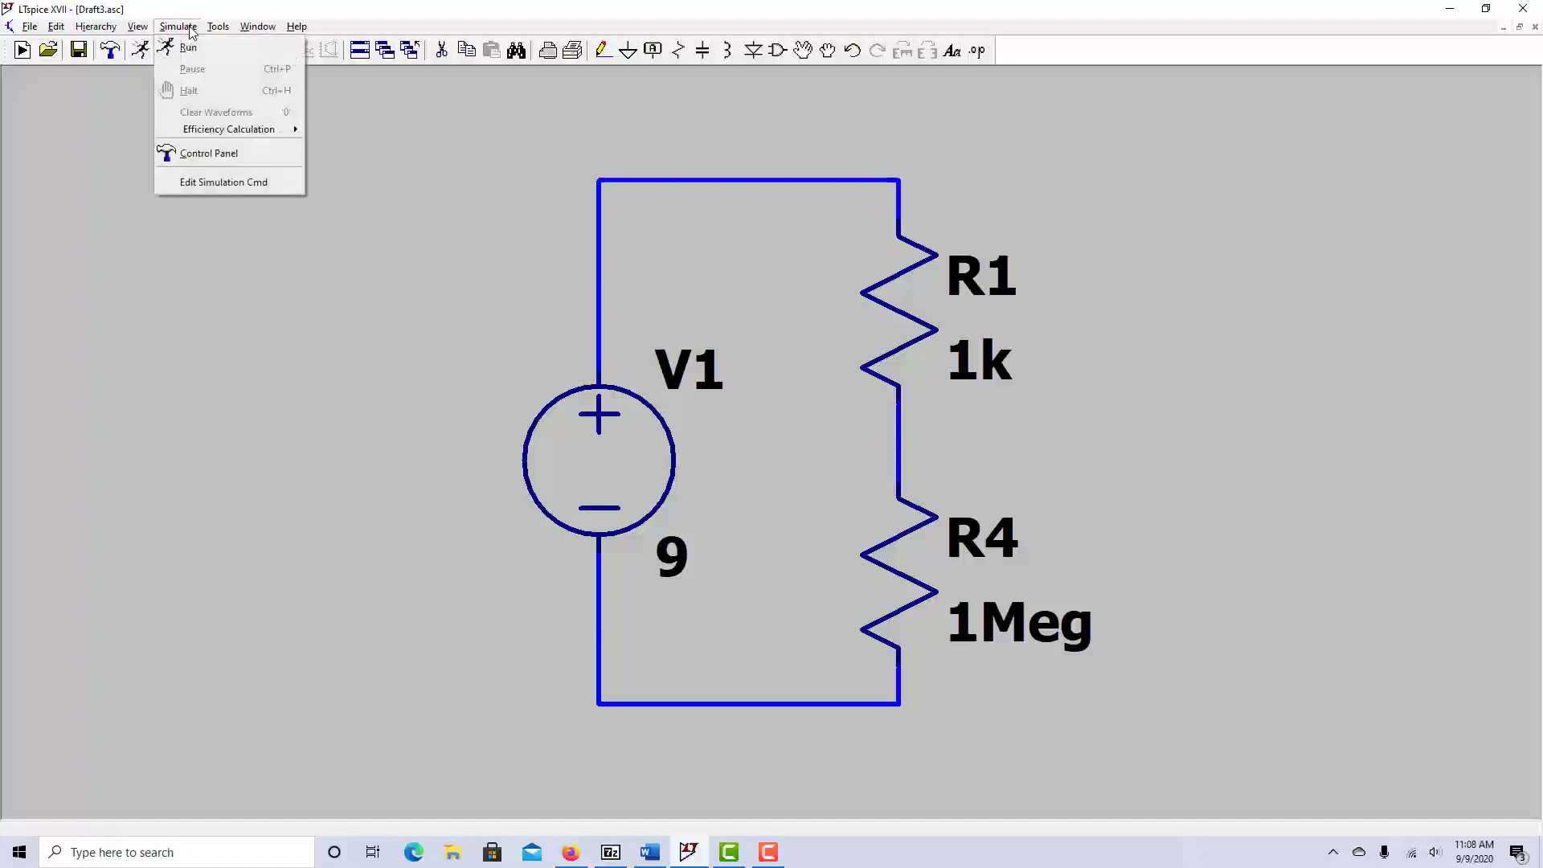
{"action": "left_click", "coordinate": [225, 182]}
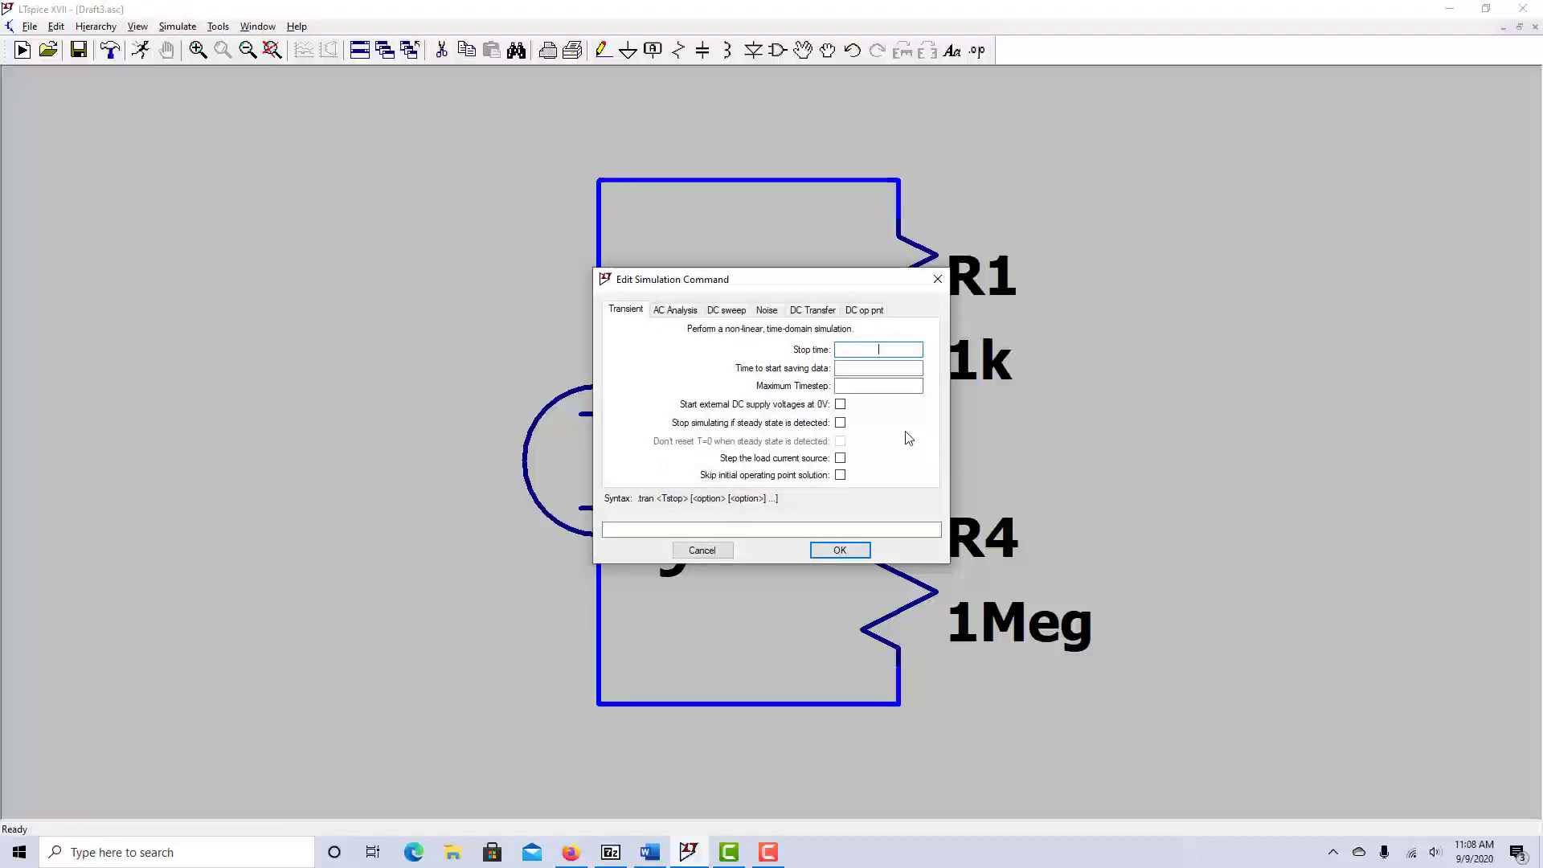
{"action": "left_click", "coordinate": [859, 312]}
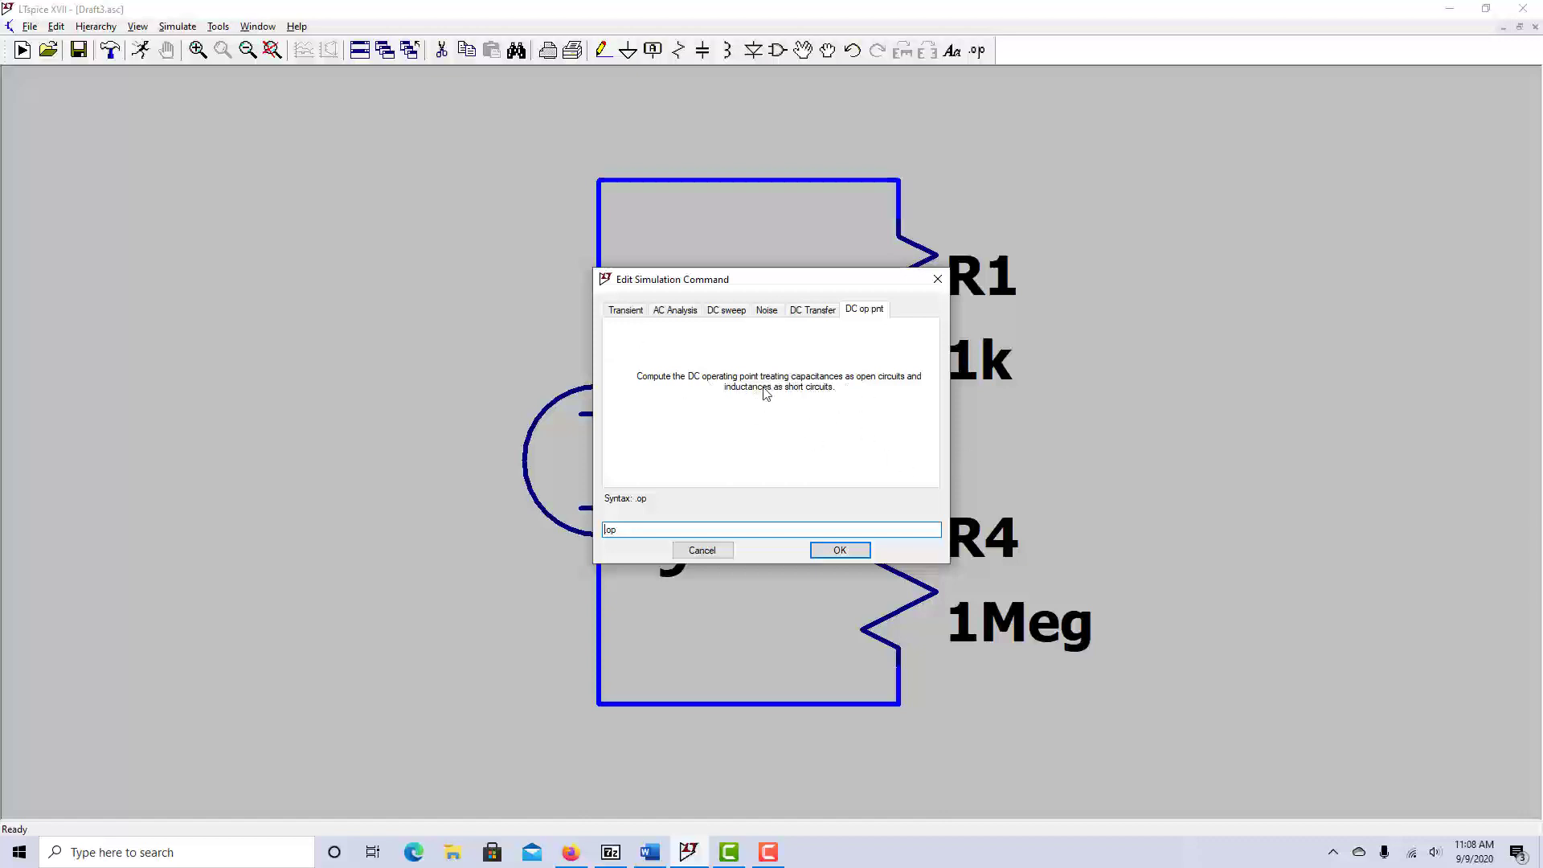
{"action": "left_click", "coordinate": [833, 551]}
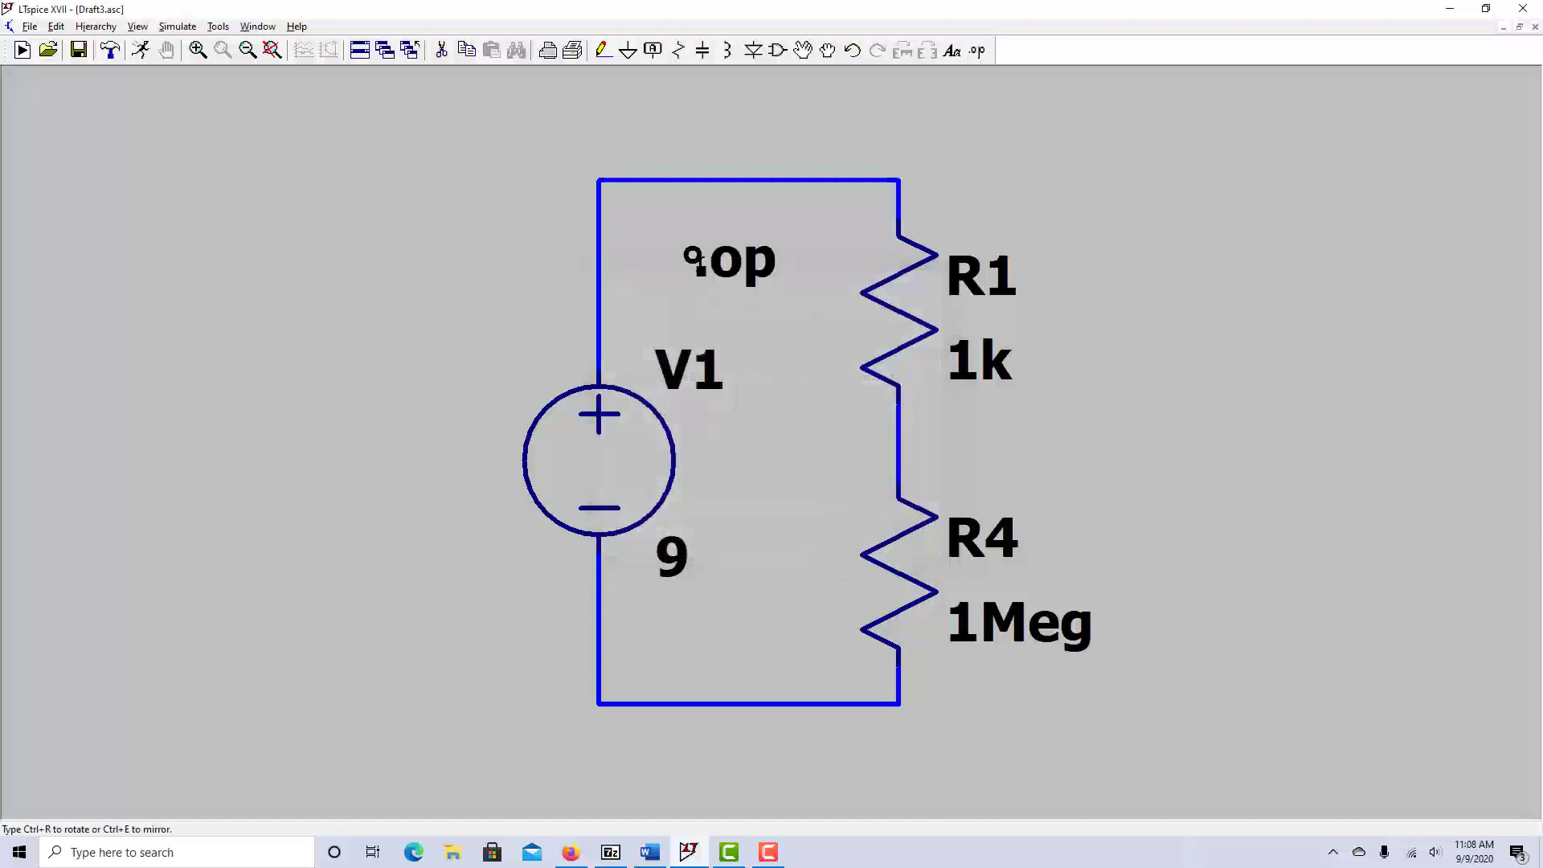
{"action": "left_click", "coordinate": [459, 238]}
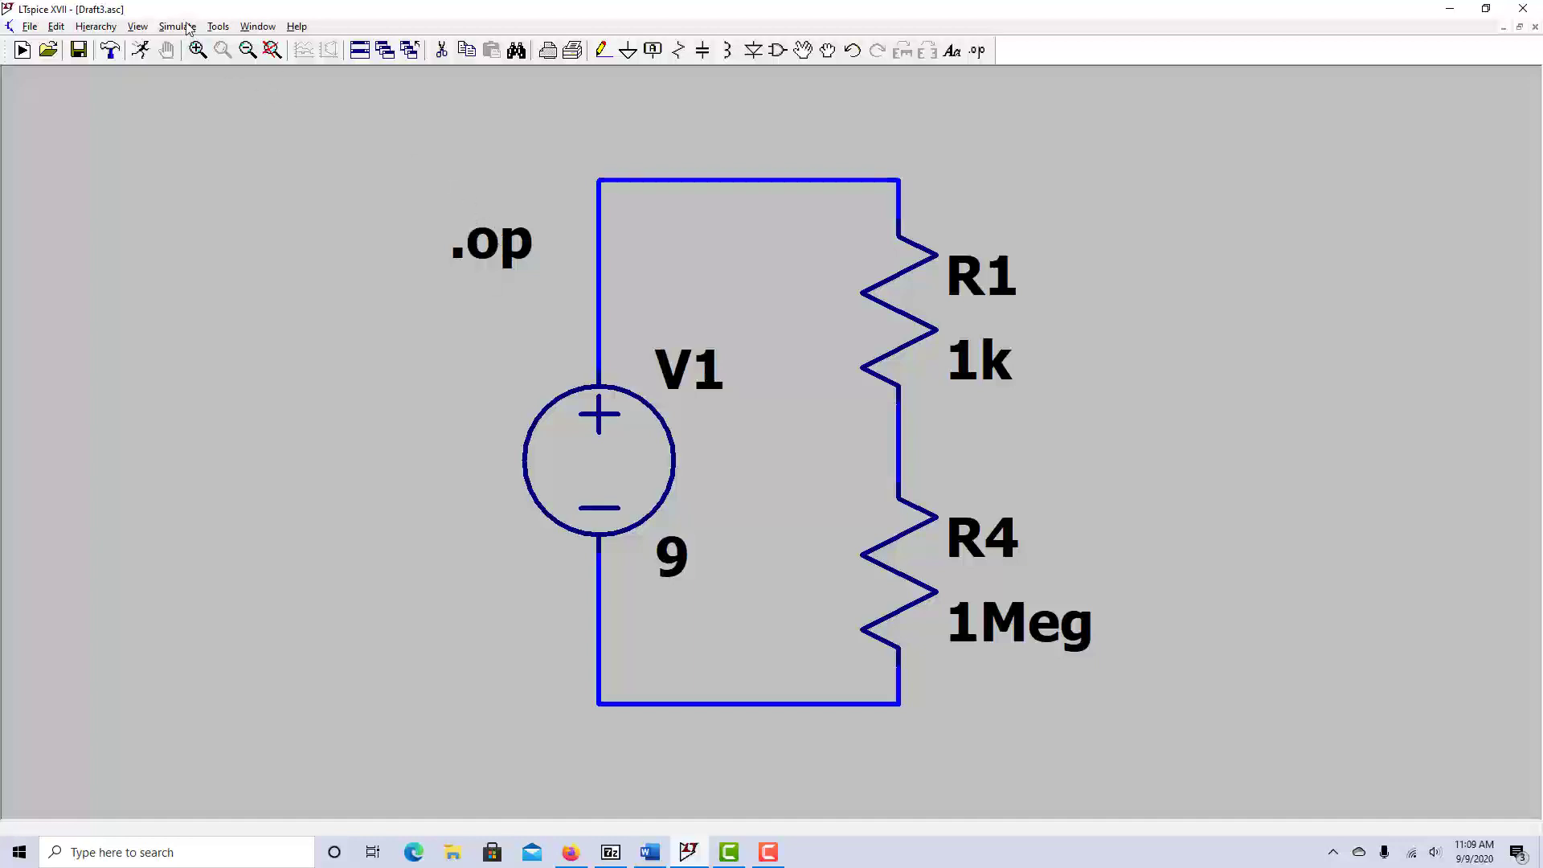
Save the schematic as Draft3 in the Fall 2020 Homework folder.
{"action": "left_click", "coordinate": [29, 26]}
{"action": "left_click", "coordinate": [78, 132]}
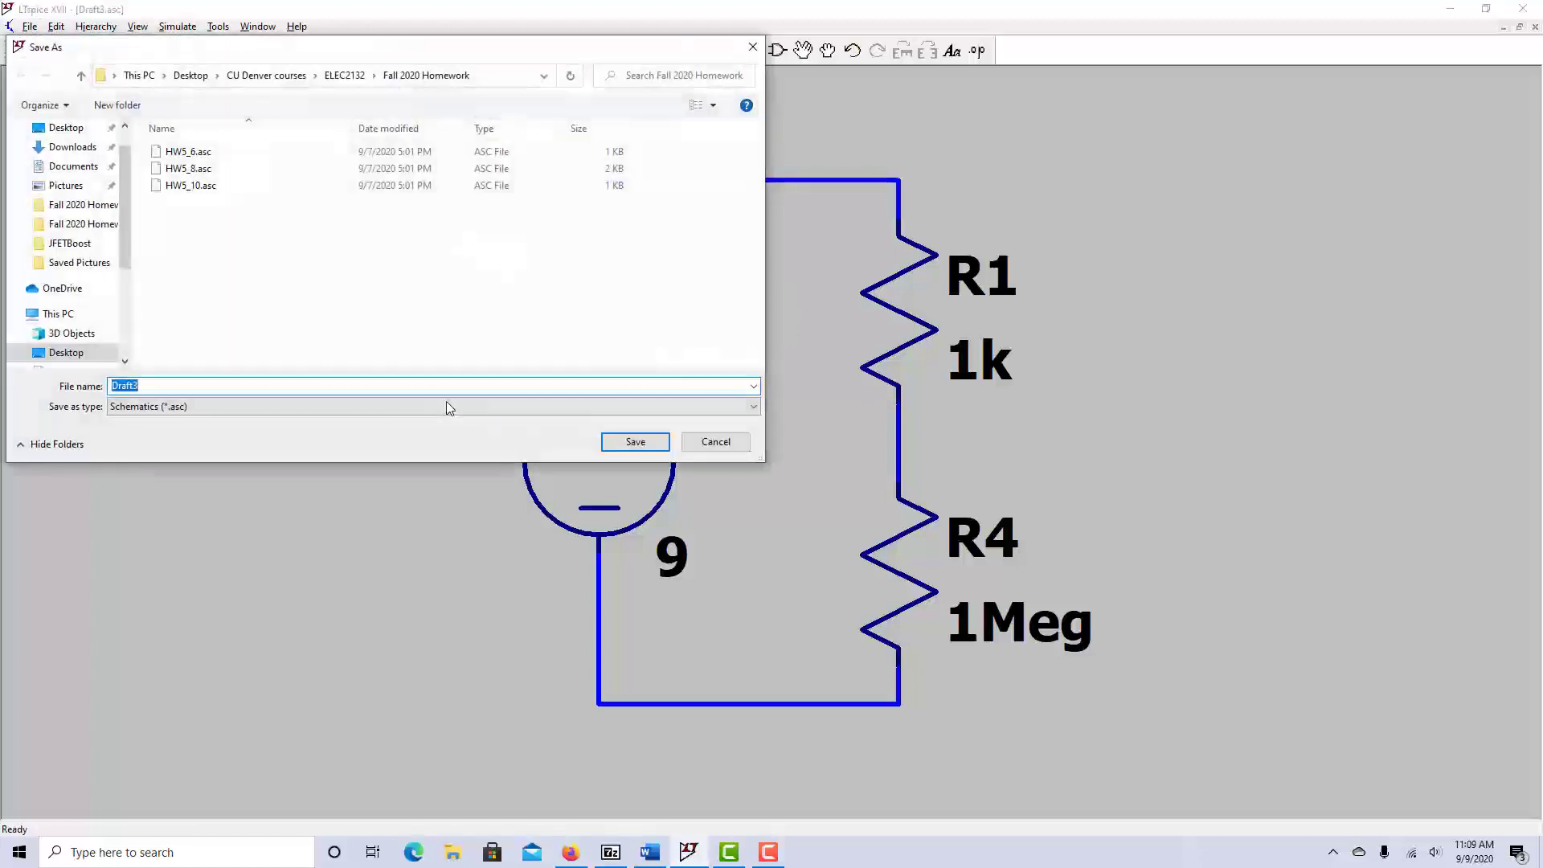
{"action": "left_click", "coordinate": [634, 442]}
Try to run the operating point simulation on the circuit without a ground.
{"action": "left_click", "coordinate": [178, 26]}
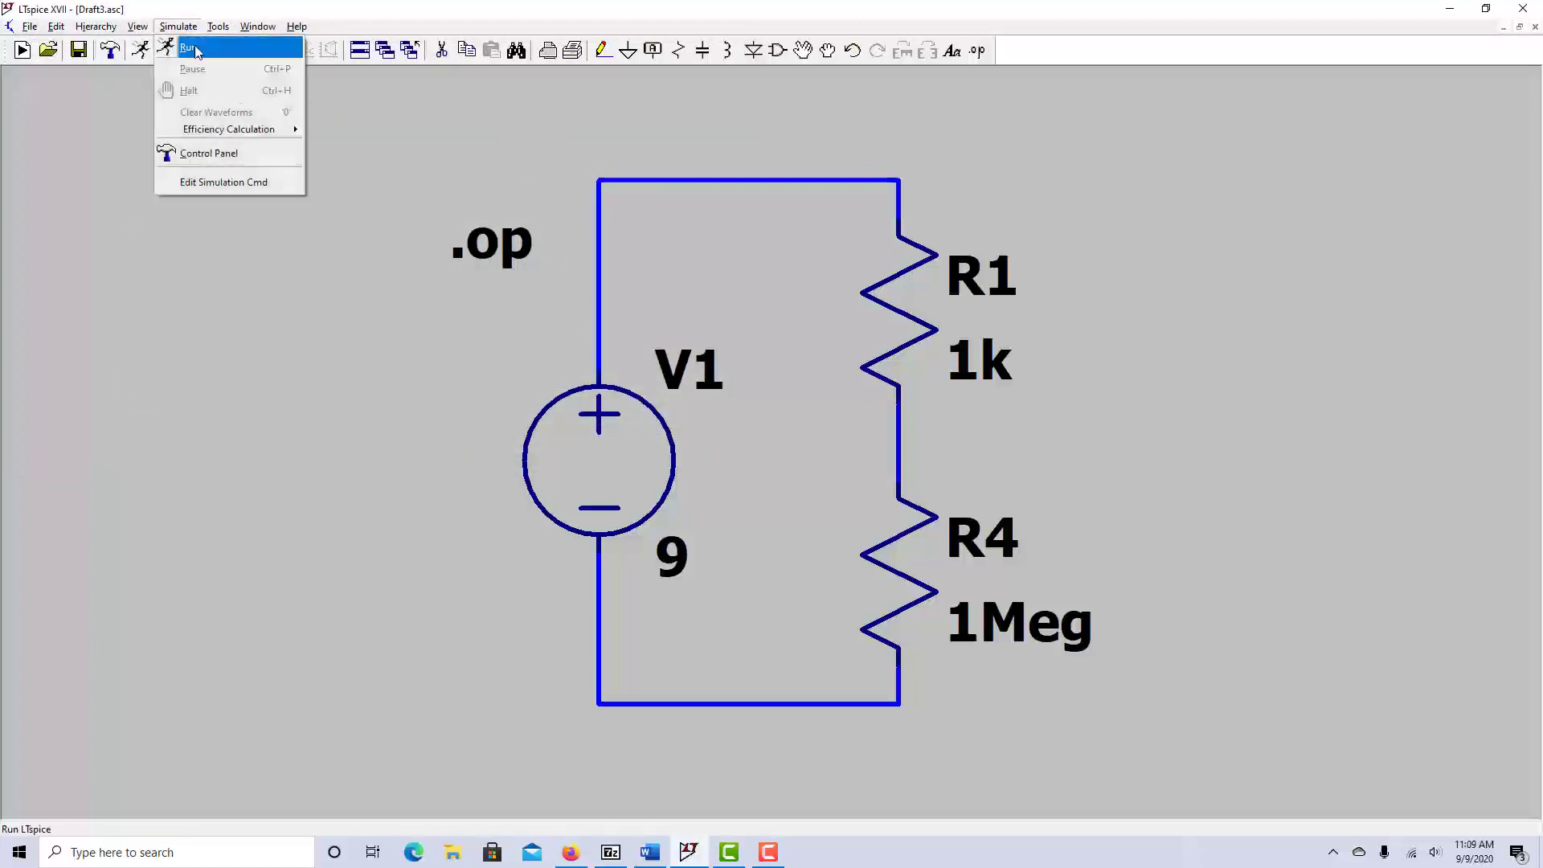
{"action": "left_click", "coordinate": [192, 50]}
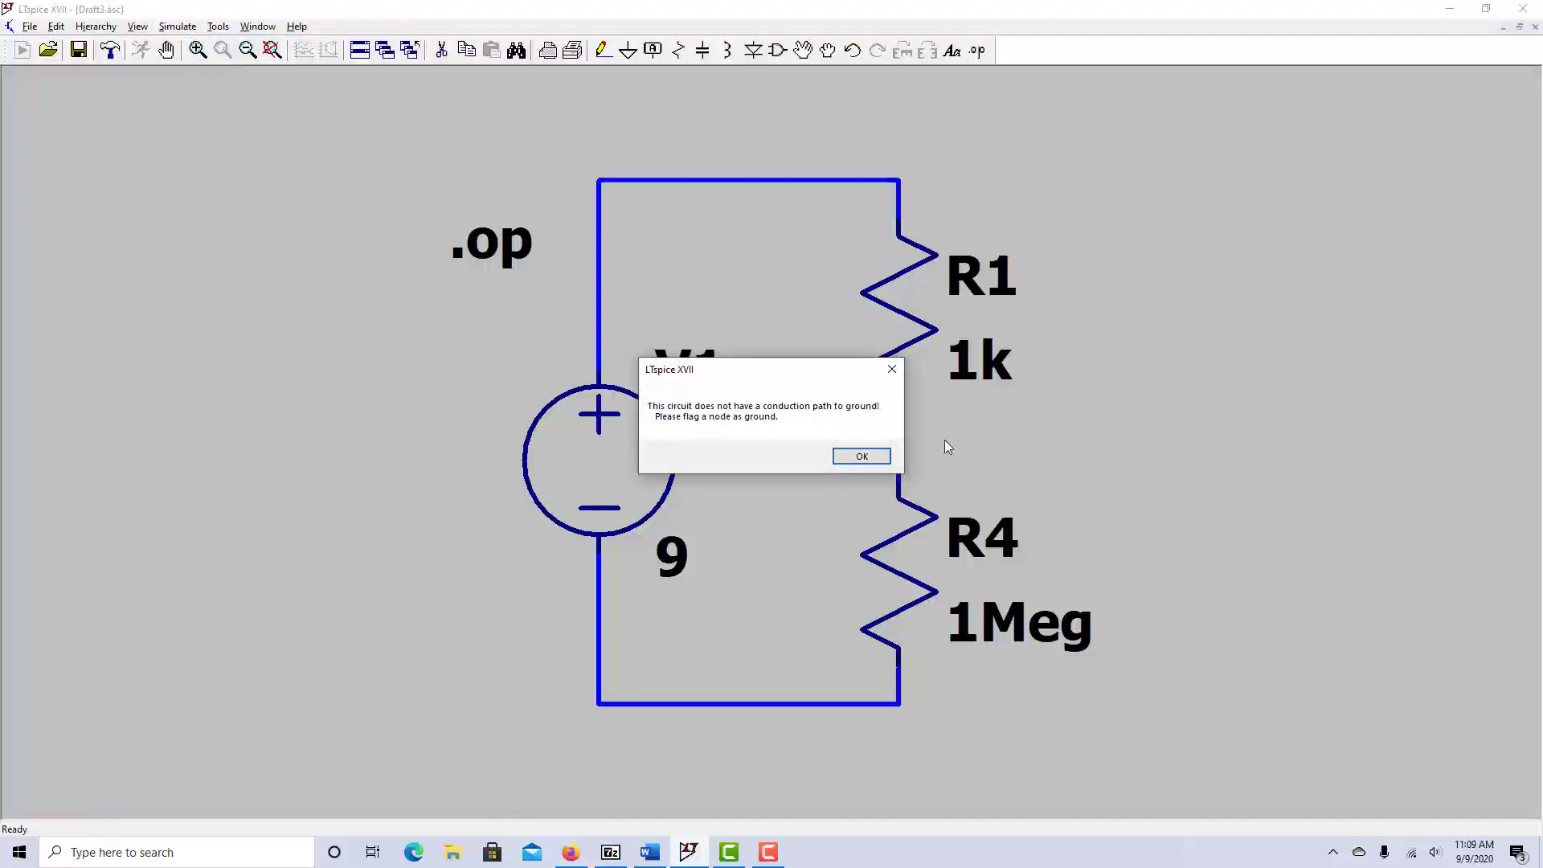
{"action": "left_click", "coordinate": [861, 456]}
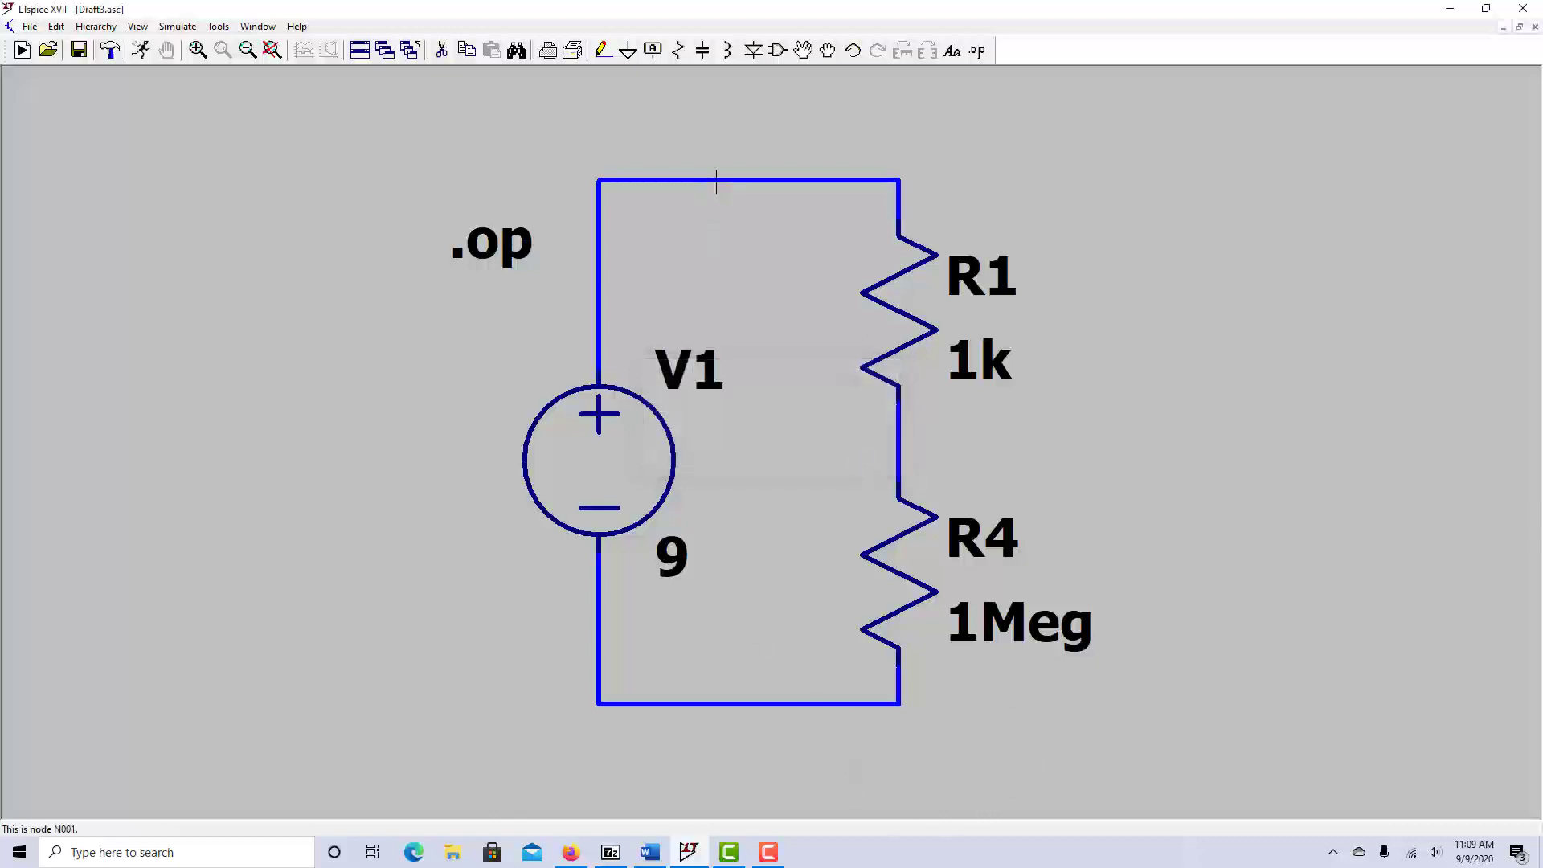
{"action": "left_click", "coordinate": [627, 51]}
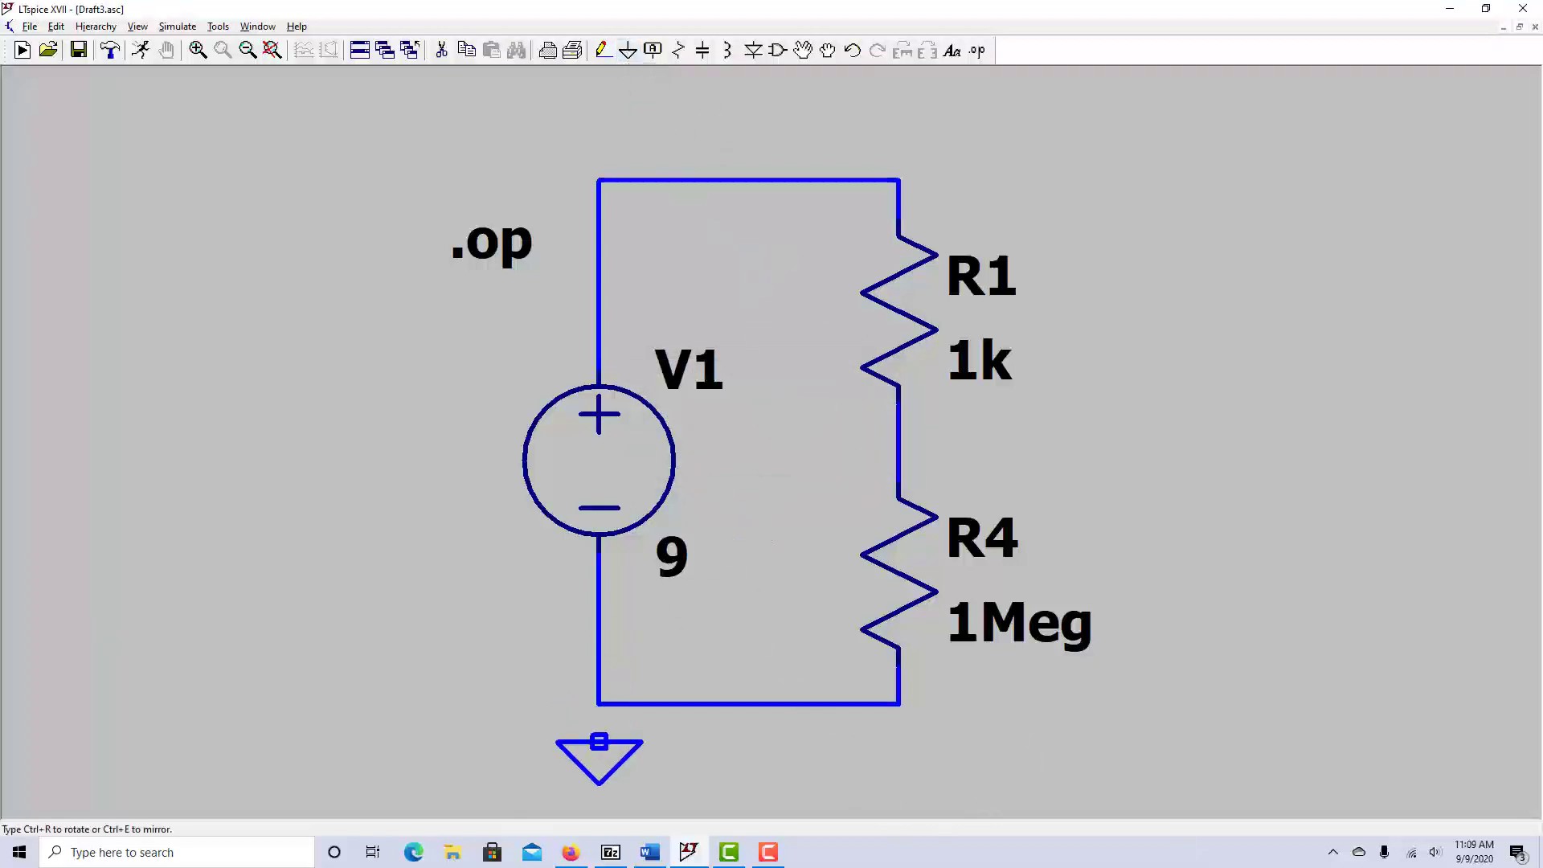
{"action": "left_click", "coordinate": [599, 741]}
{"action": "key", "text": "Escape"}
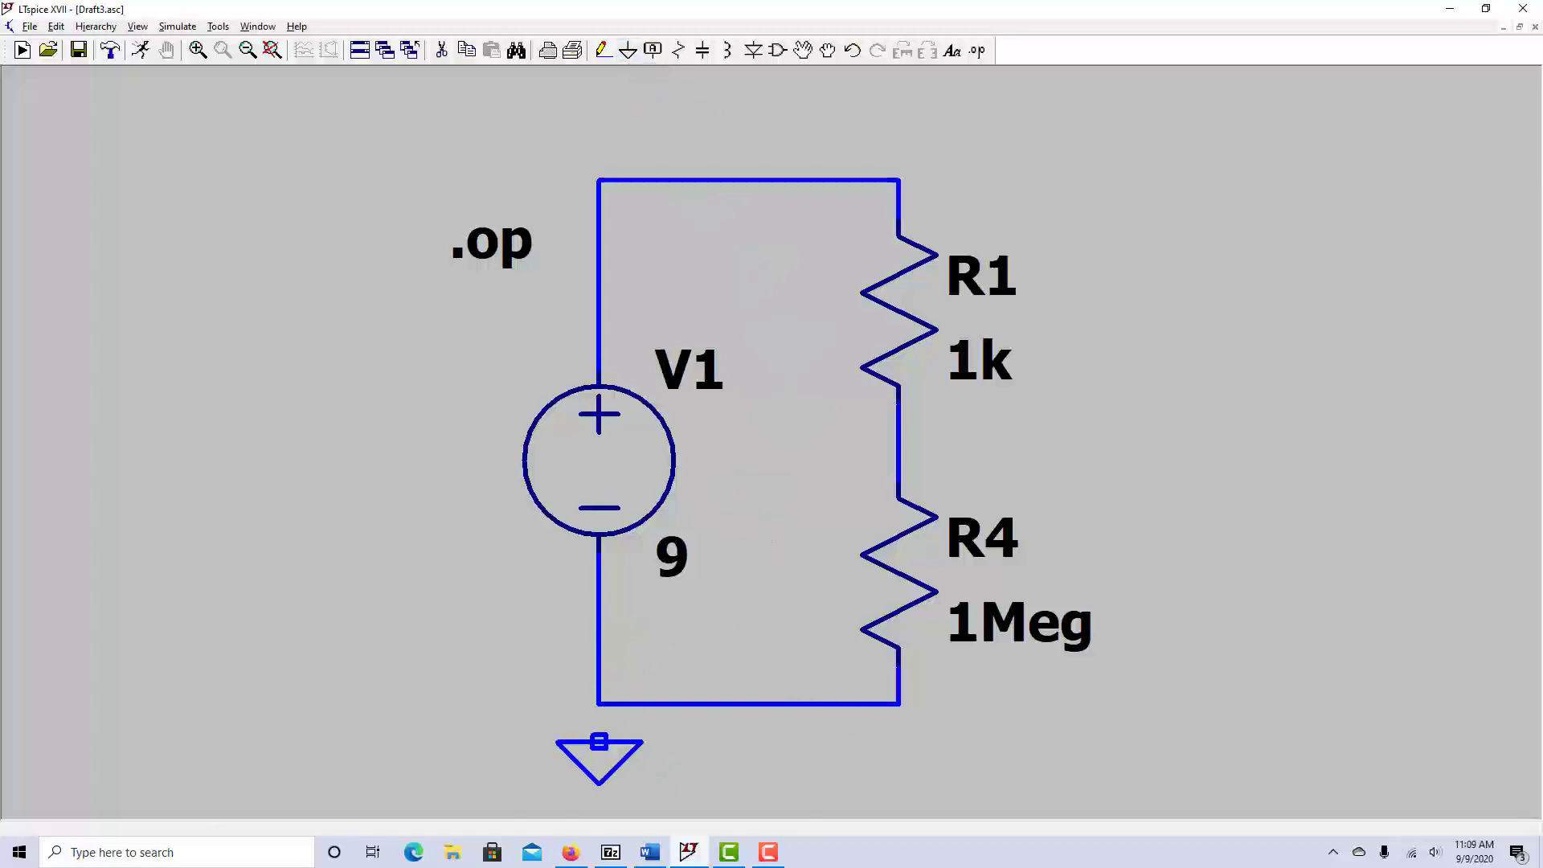
{"action": "key", "text": "F5"}
{"action": "left_click", "coordinate": [599, 766]}
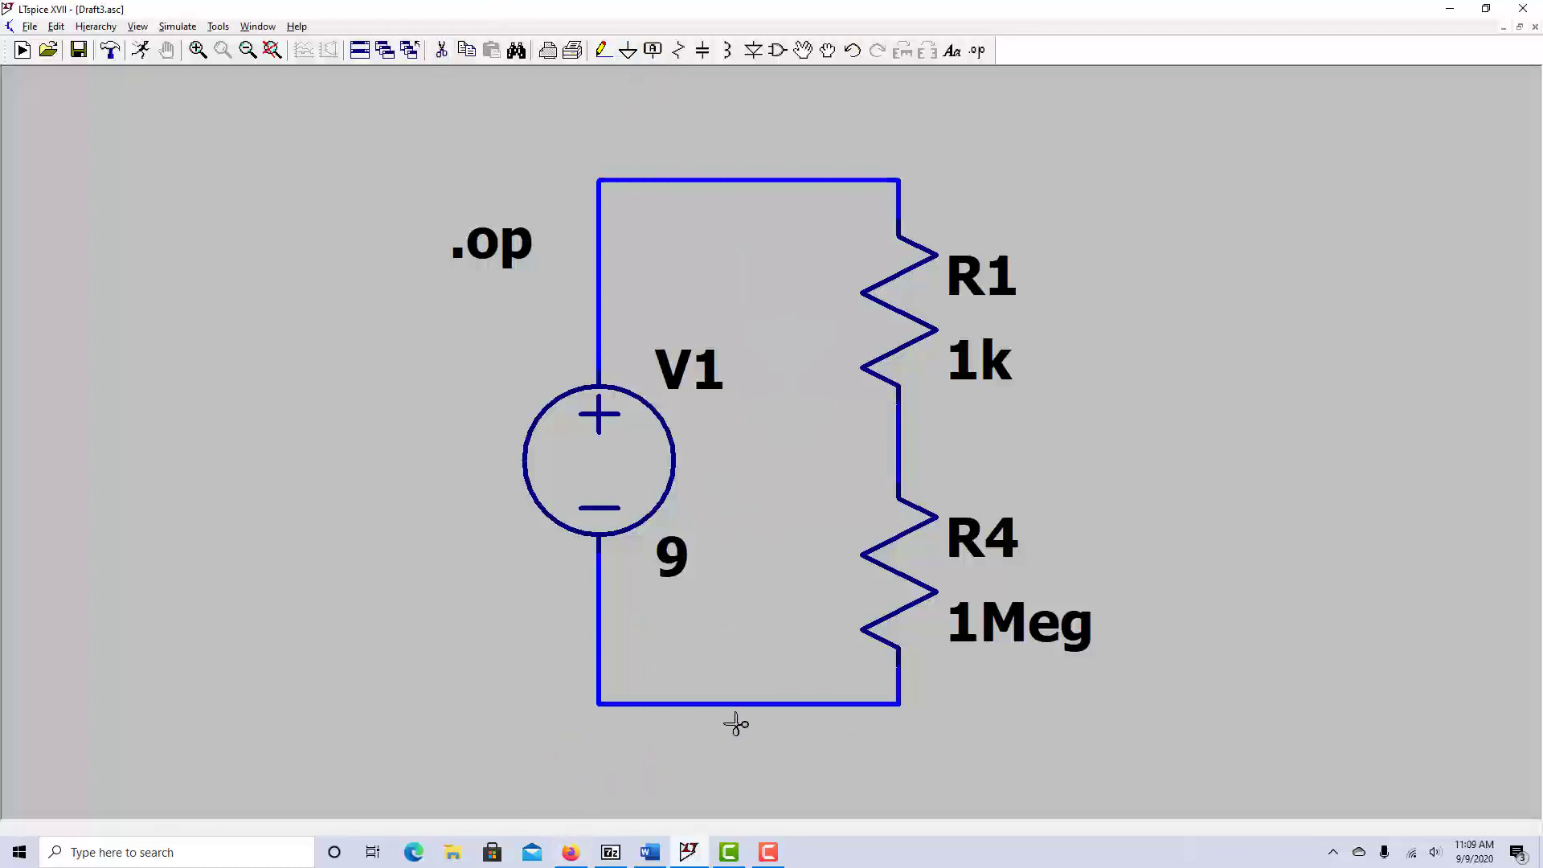
Place a ground symbol below the middle of the circuit's bottom wire and wire it to that node.
{"action": "key", "text": "g"}
{"action": "left_click", "coordinate": [749, 741]}
{"action": "left_click", "coordinate": [601, 50]}
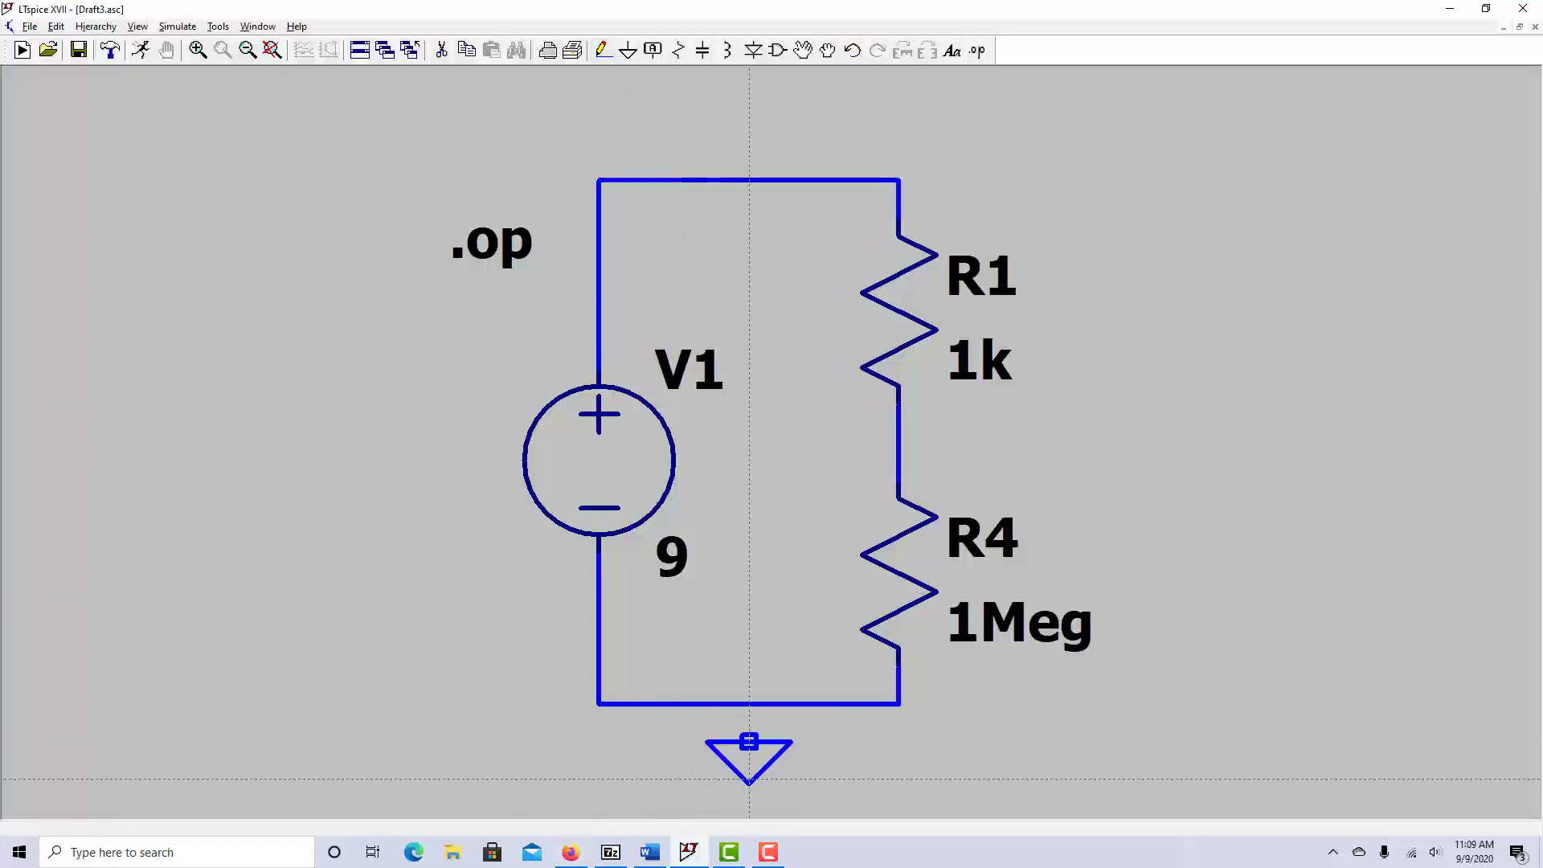
{"action": "left_click", "coordinate": [748, 741]}
{"action": "left_click", "coordinate": [748, 704]}
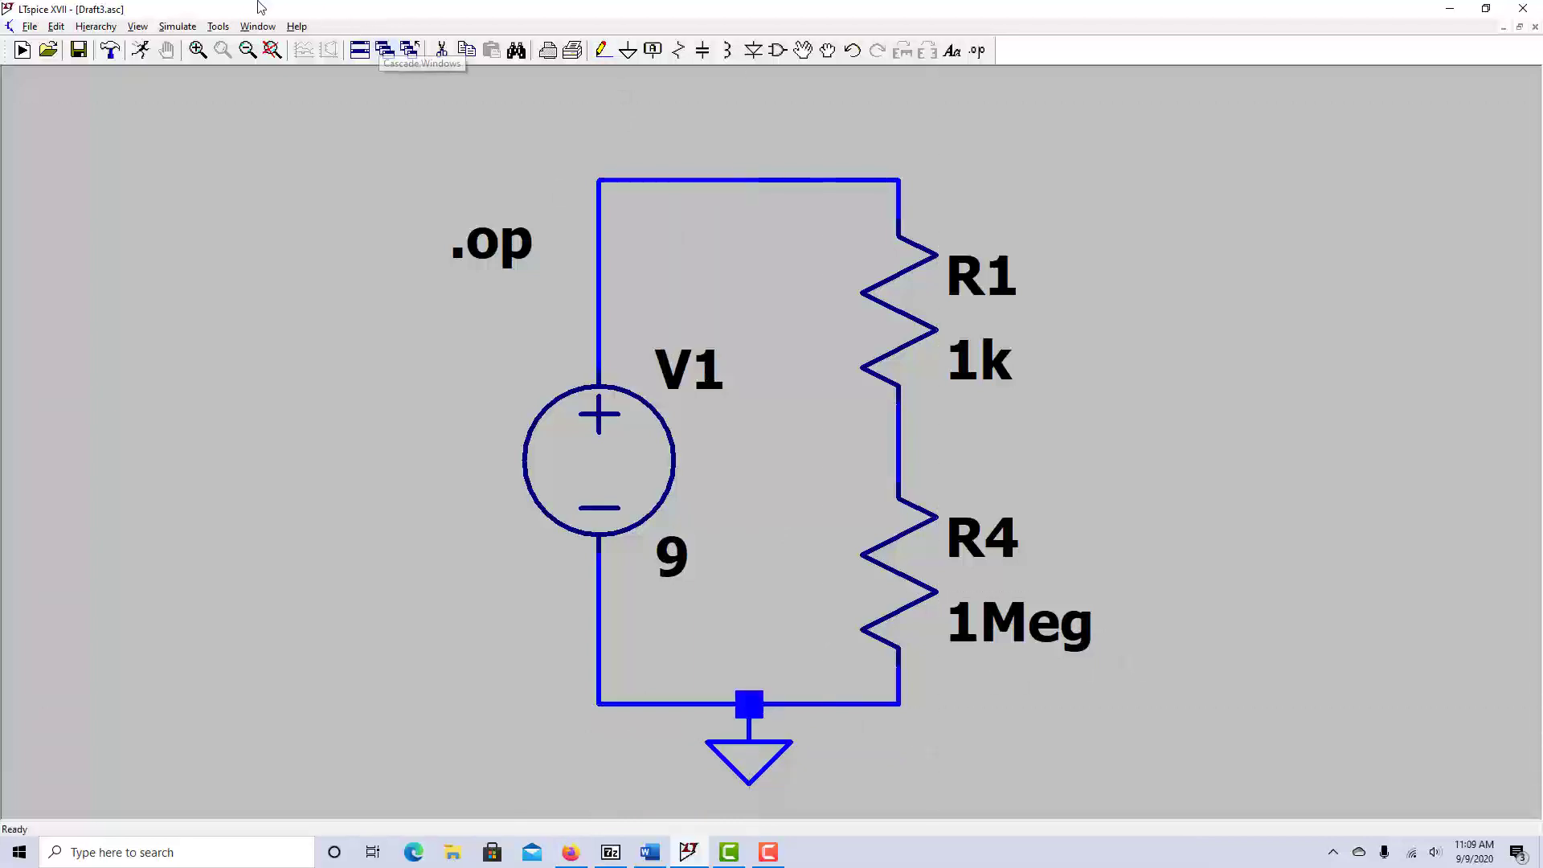
Run the operating point simulation and review the listed node voltages and device currents.
{"action": "left_click", "coordinate": [178, 27]}
{"action": "left_click", "coordinate": [191, 50]}
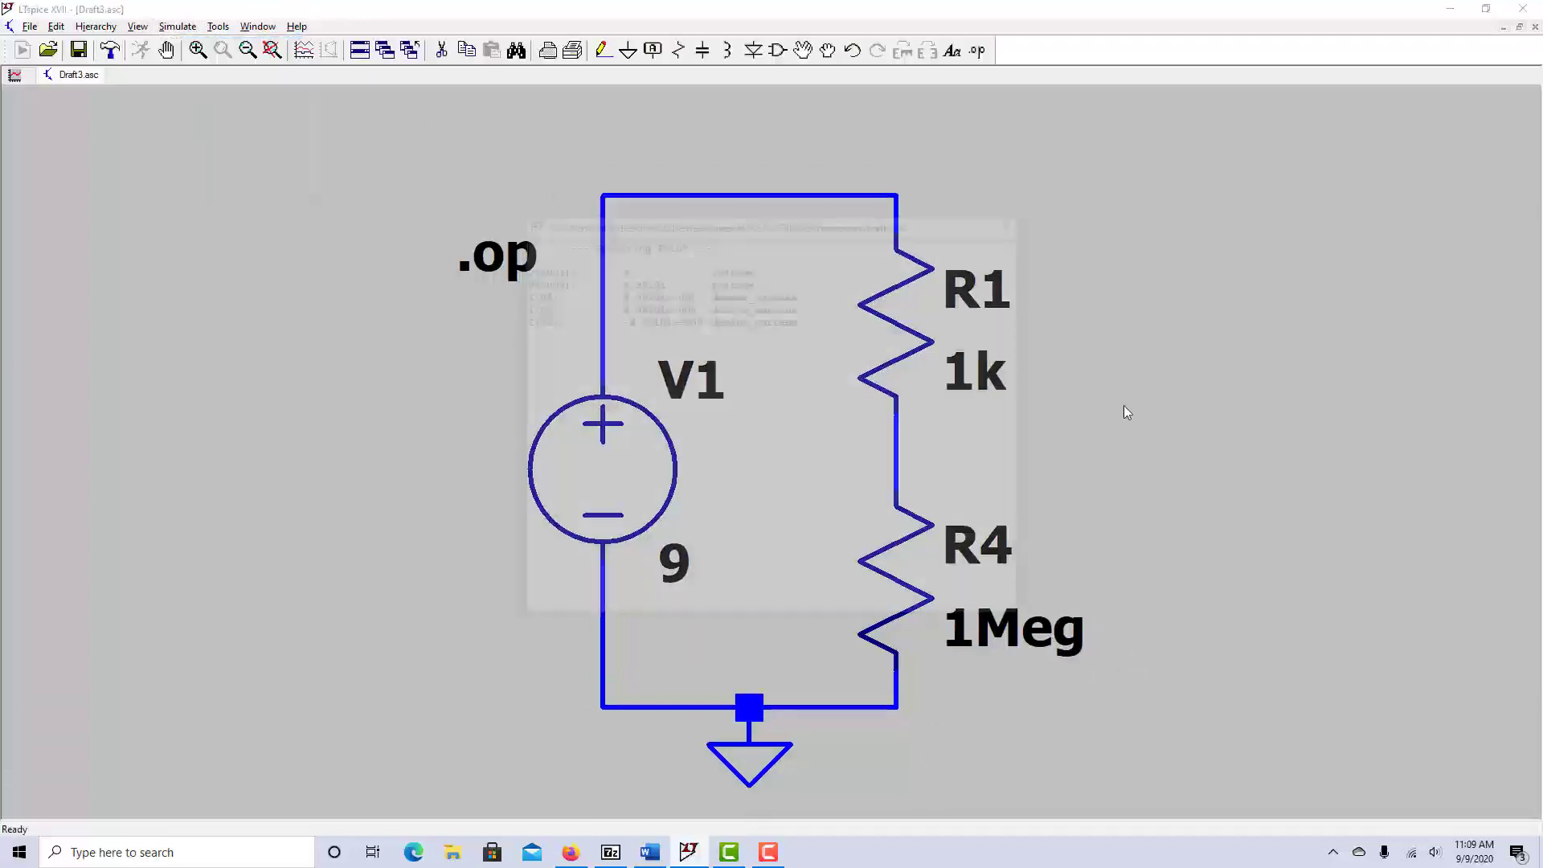
{"action": "left_click_drag", "start_coordinate": [704, 222], "coordinate": [1235, 176]}
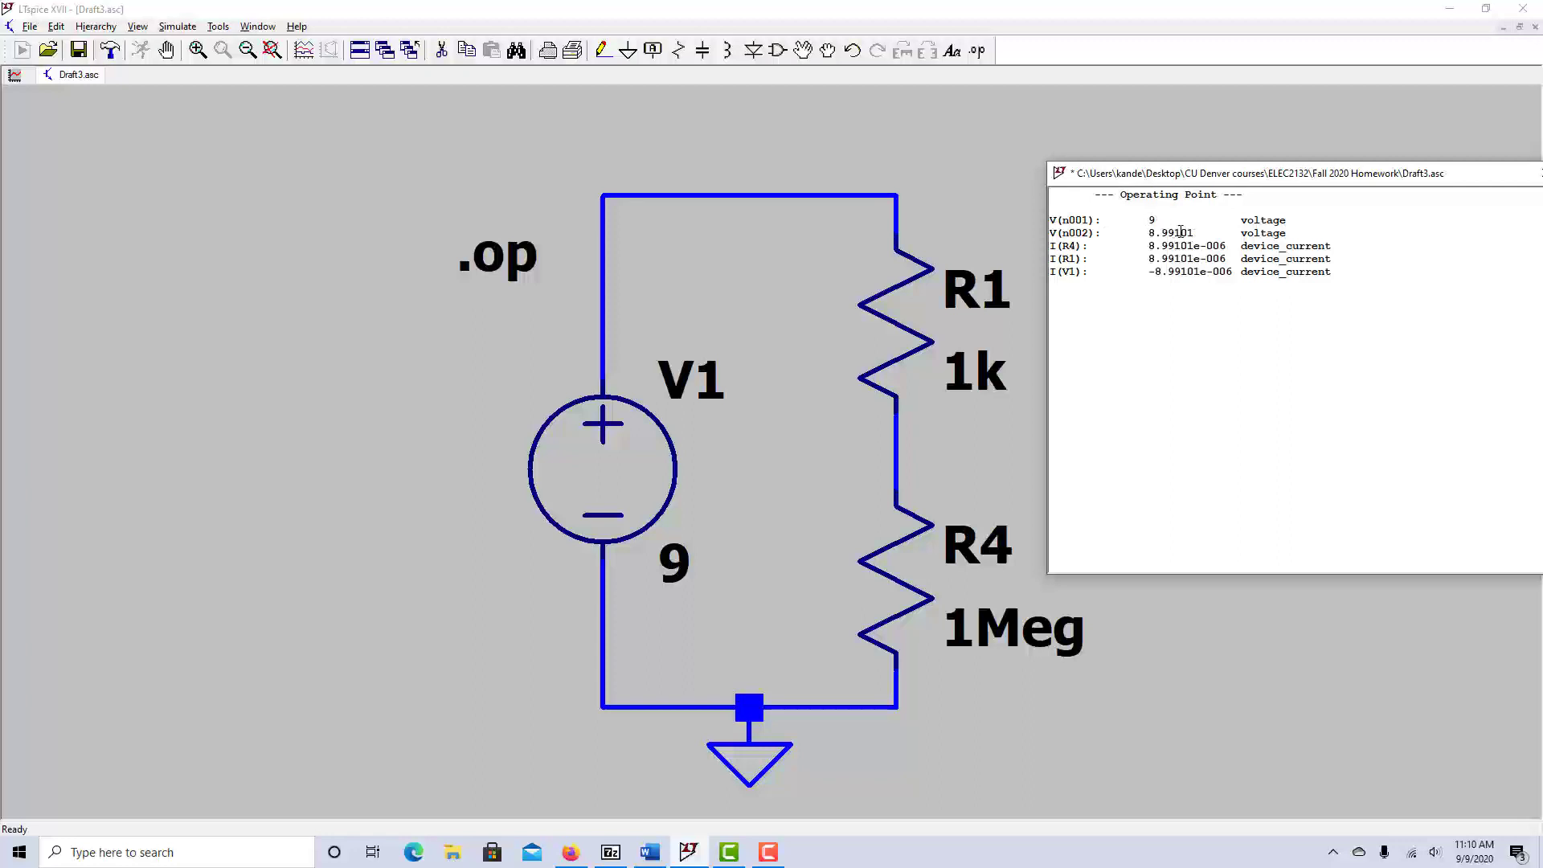
{"action": "left_click_drag", "start_coordinate": [1203, 191], "coordinate": [1099, 189]}
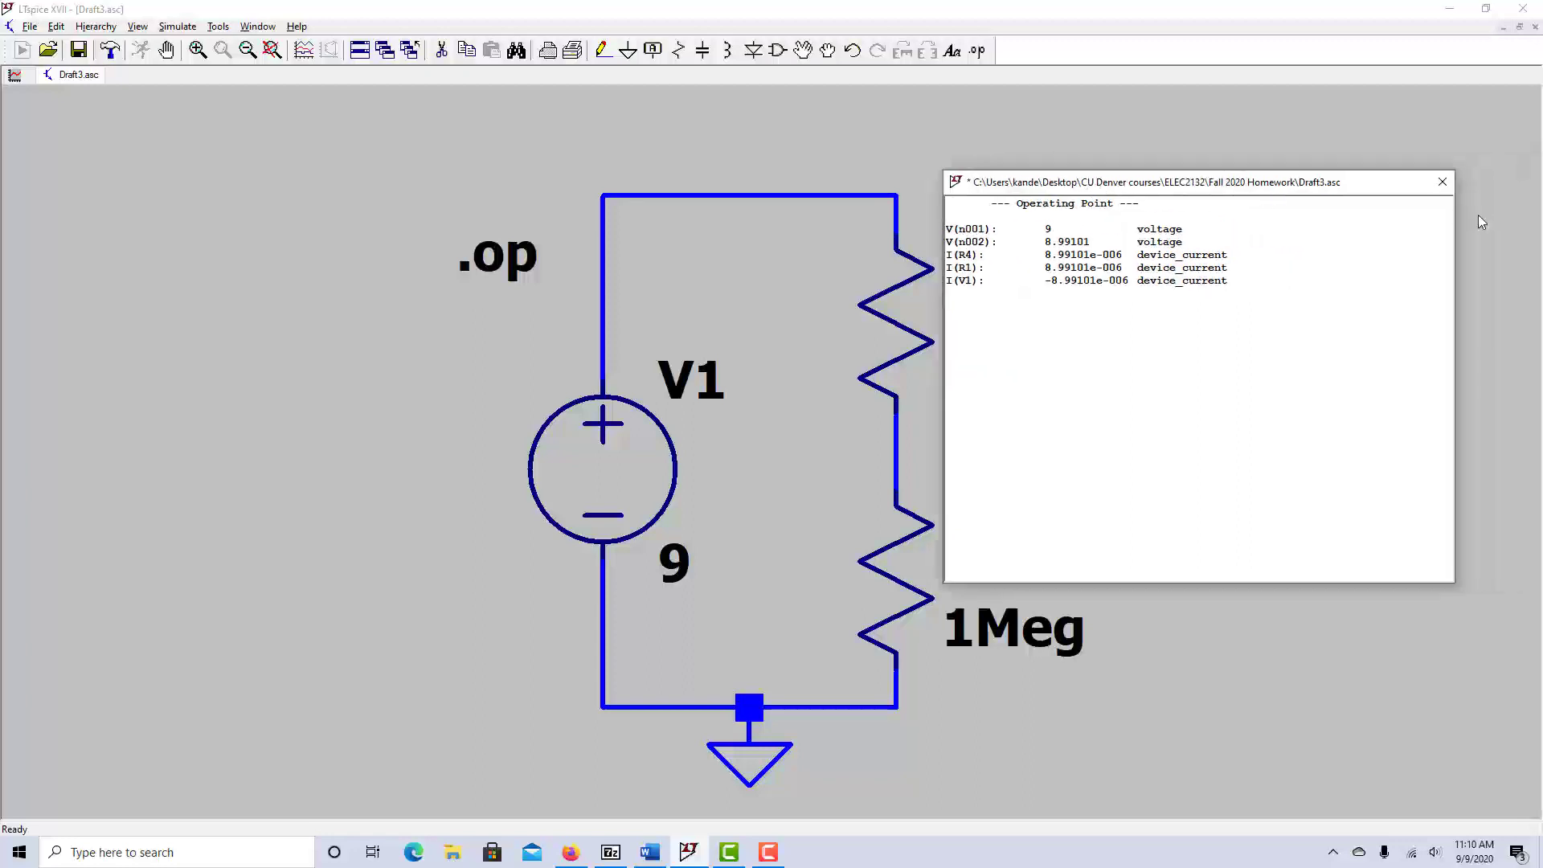
{"action": "left_click", "coordinate": [1447, 174]}
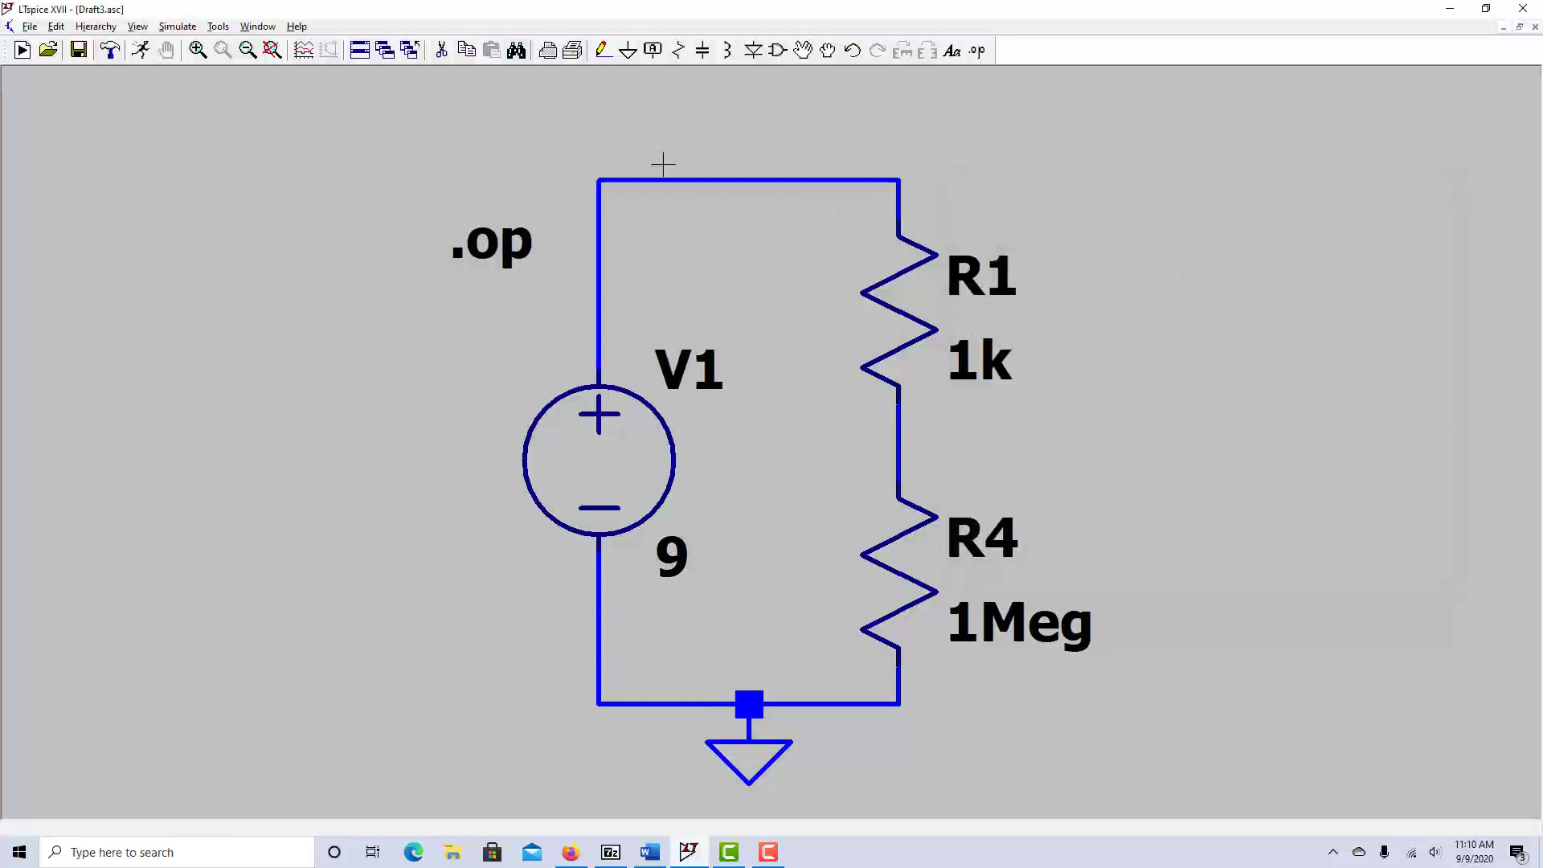
Show voltage labels on the top wire and on the node between R1 and R4, and delete both labels.
{"action": "left_click", "coordinate": [613, 182]}
{"action": "left_click", "coordinate": [899, 452]}
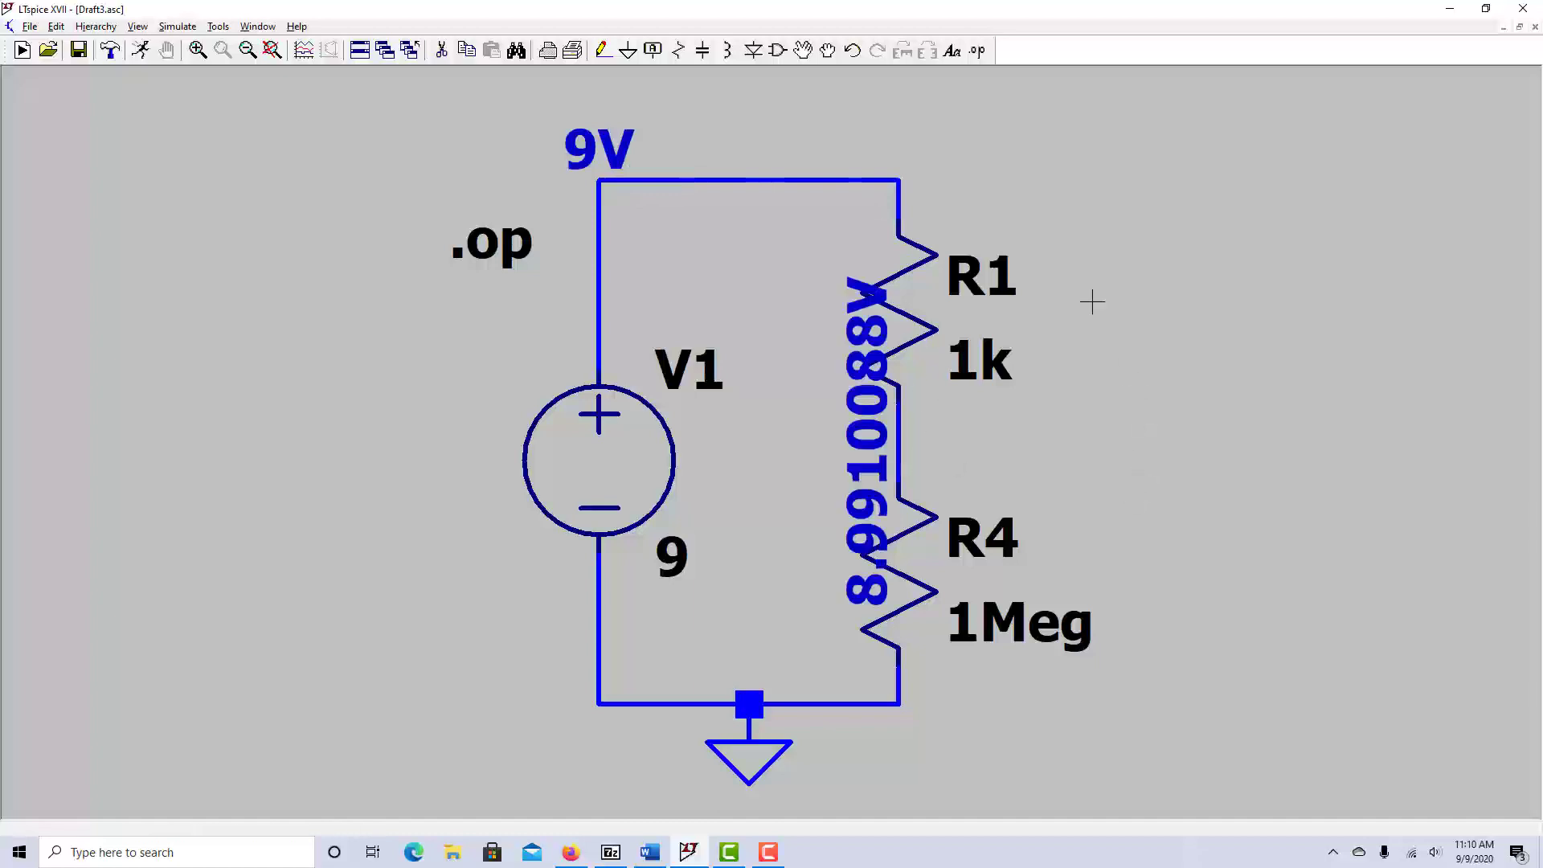
{"action": "left_click", "coordinate": [442, 49]}
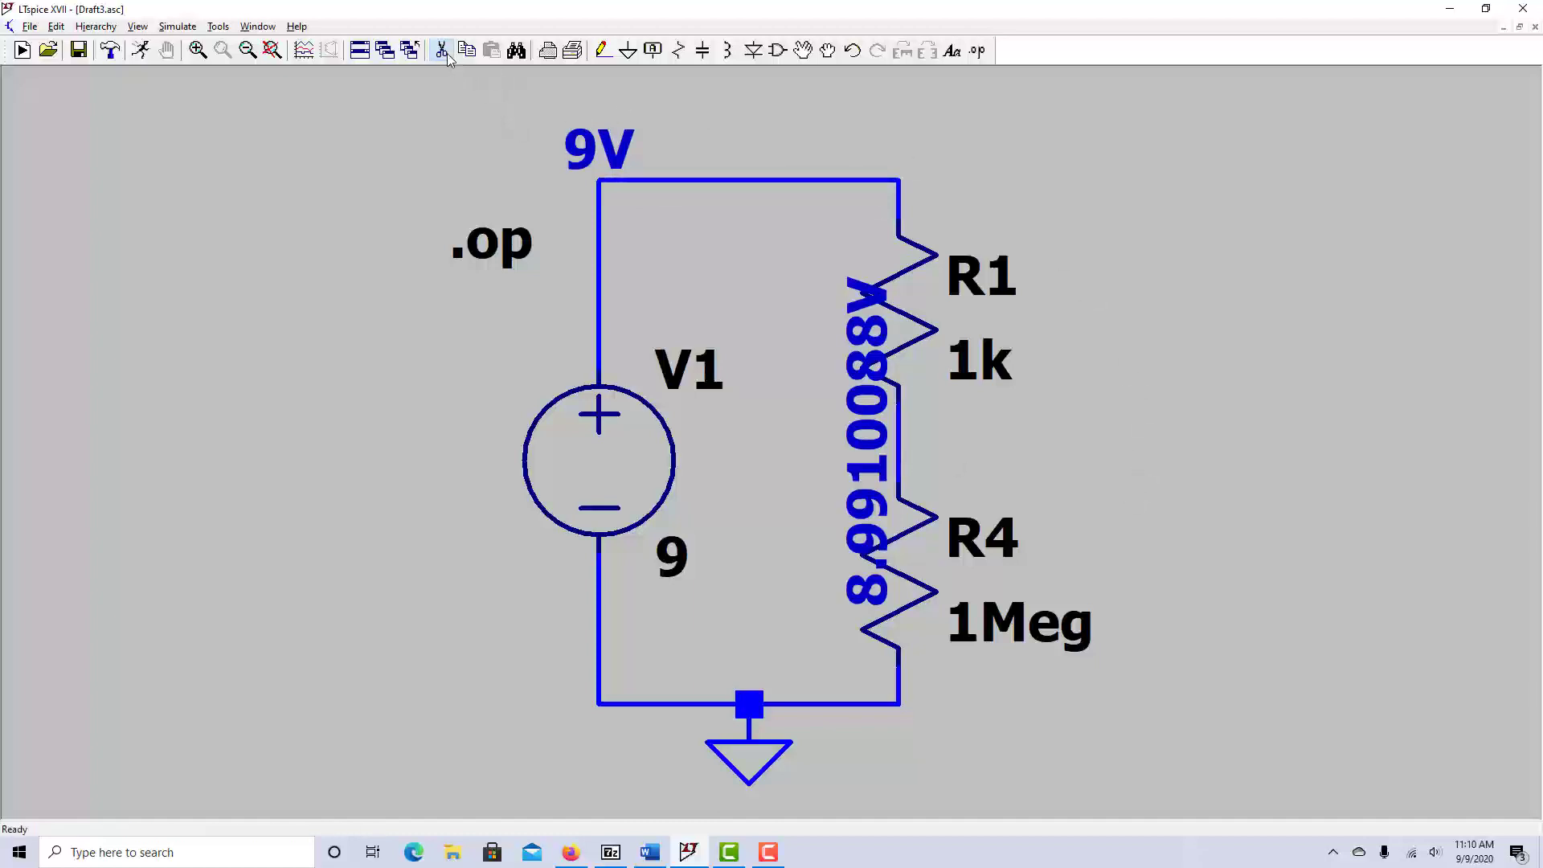
{"action": "left_click", "coordinate": [598, 149]}
{"action": "left_click", "coordinate": [868, 433]}
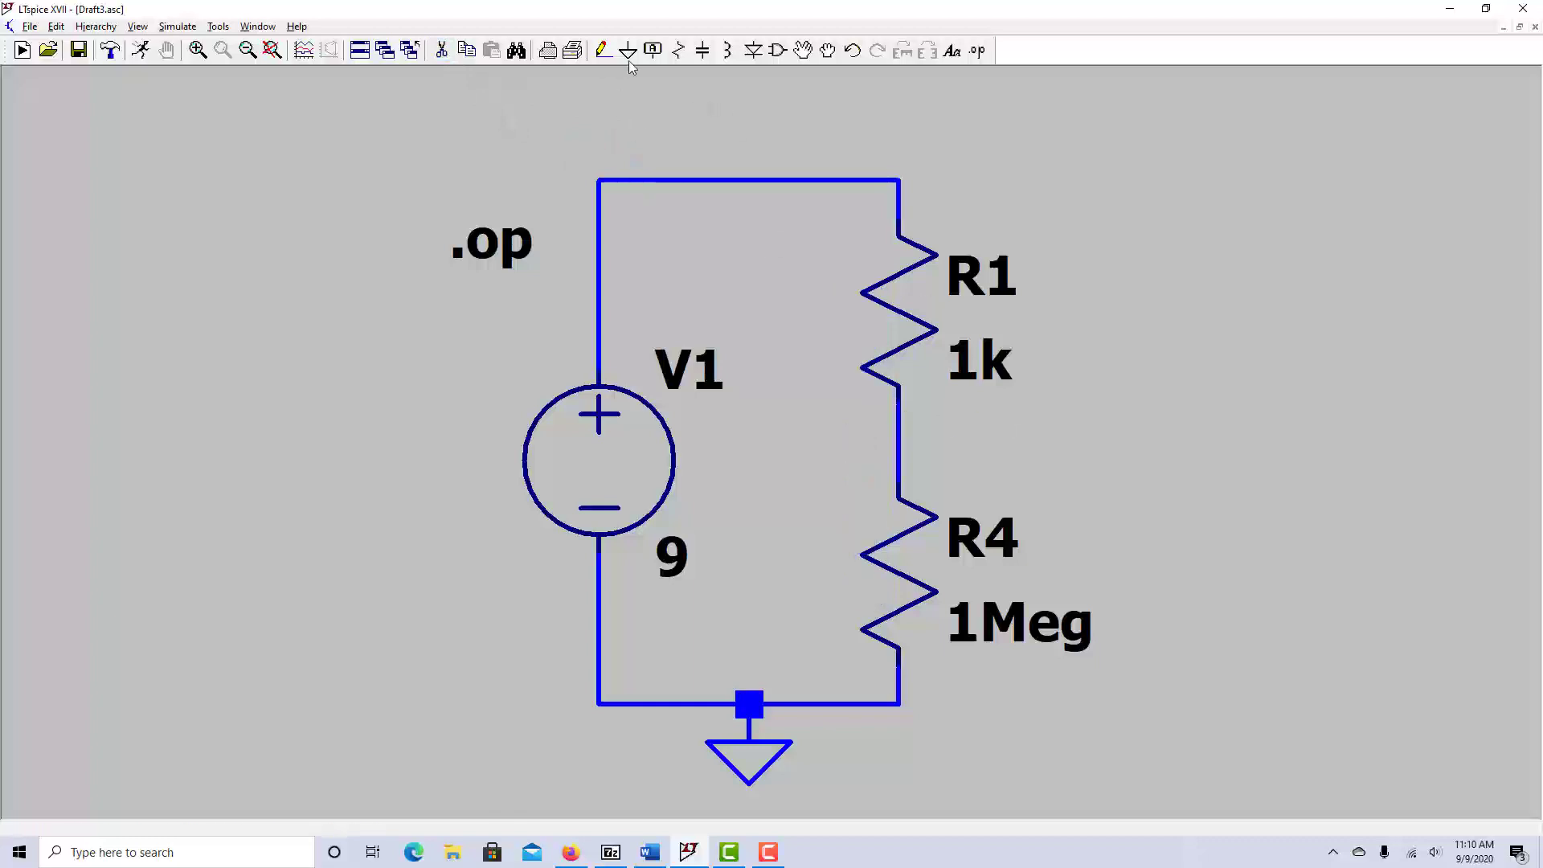
Add a net label N1 at the corner of the top wire above V1.
{"action": "left_click", "coordinate": [653, 50]}
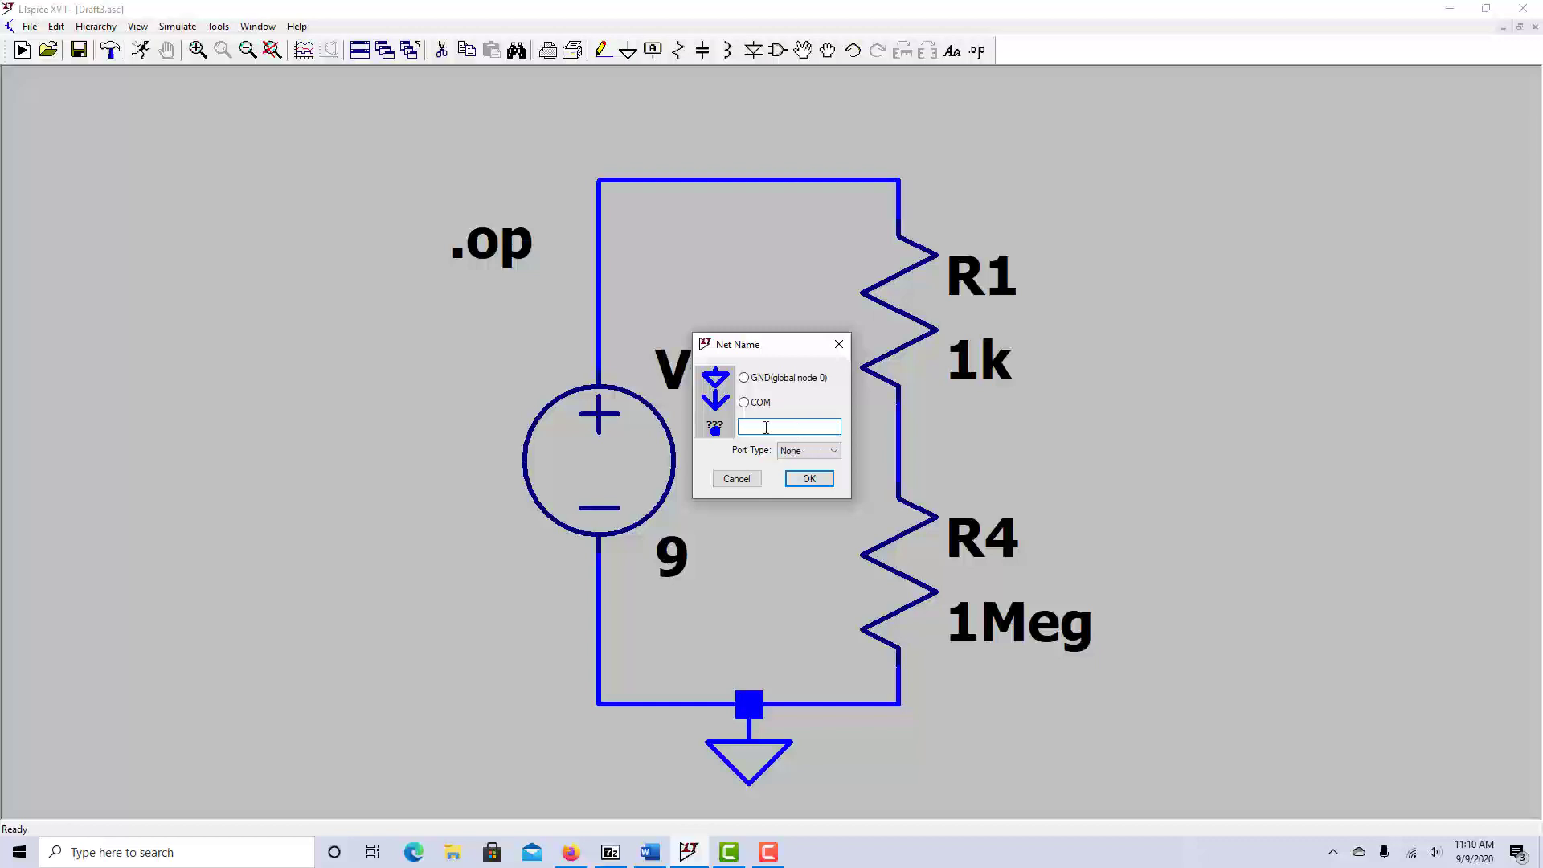
{"action": "left_click", "coordinate": [736, 479]}
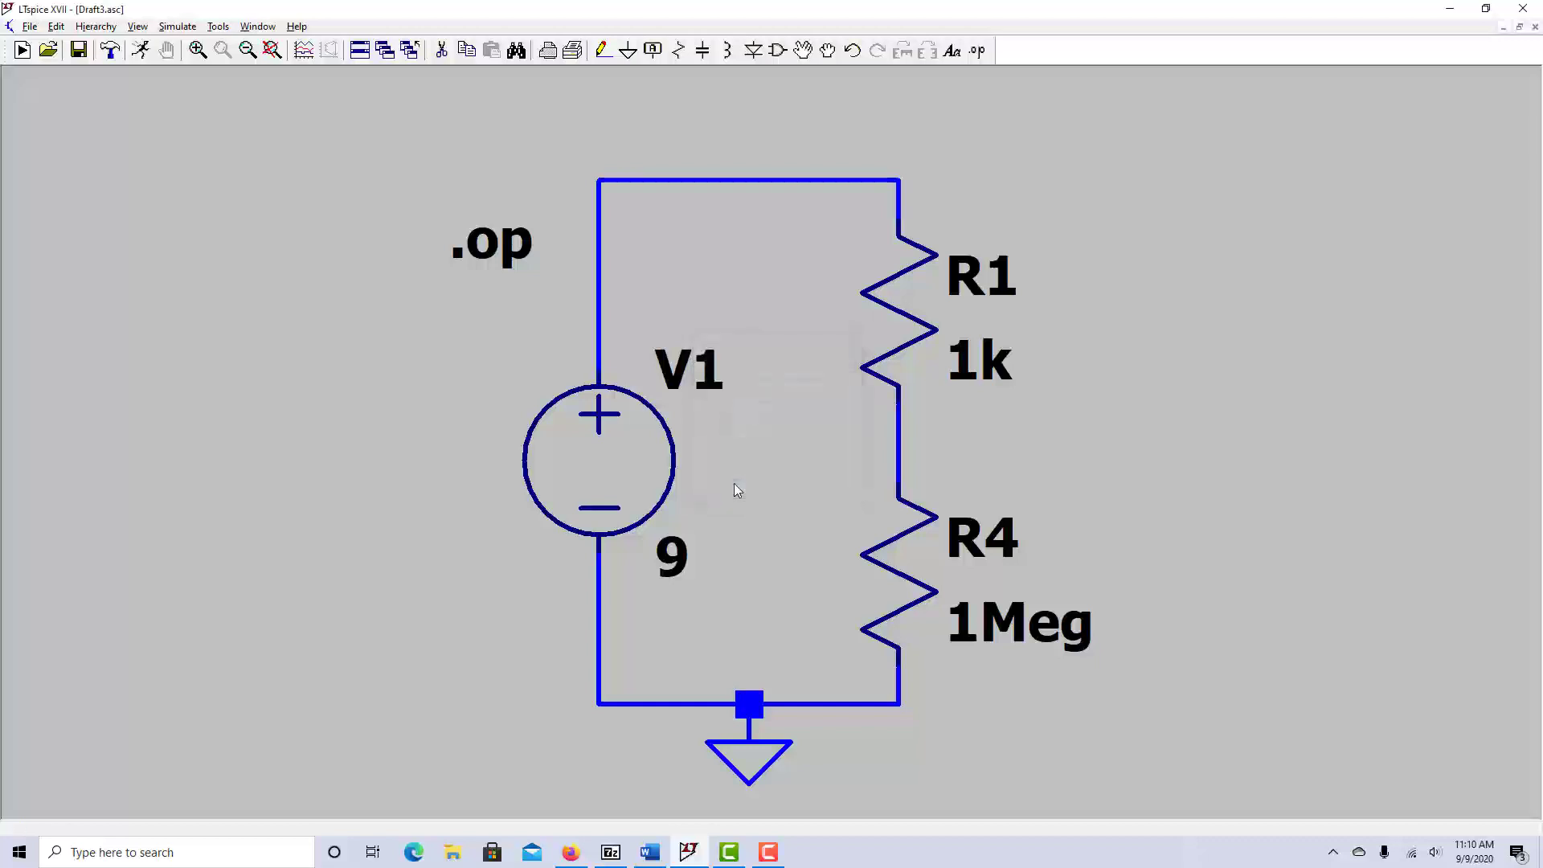
{"action": "left_click", "coordinate": [652, 58]}
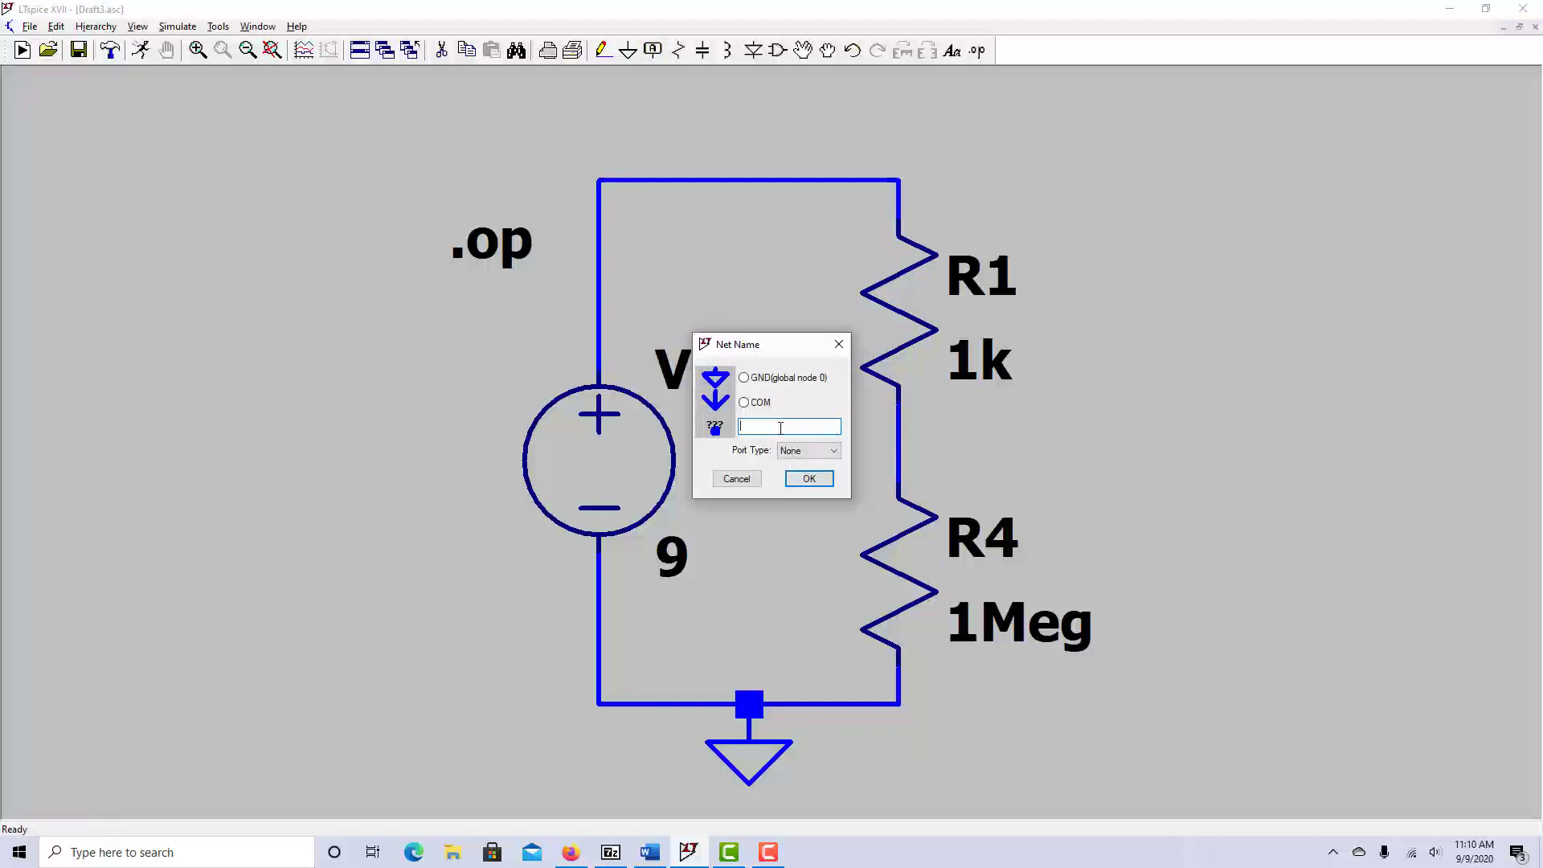
{"action": "left_click", "coordinate": [810, 479]}
{"action": "left_click", "coordinate": [599, 180]}
{"action": "right_click", "coordinate": [748, 180]}
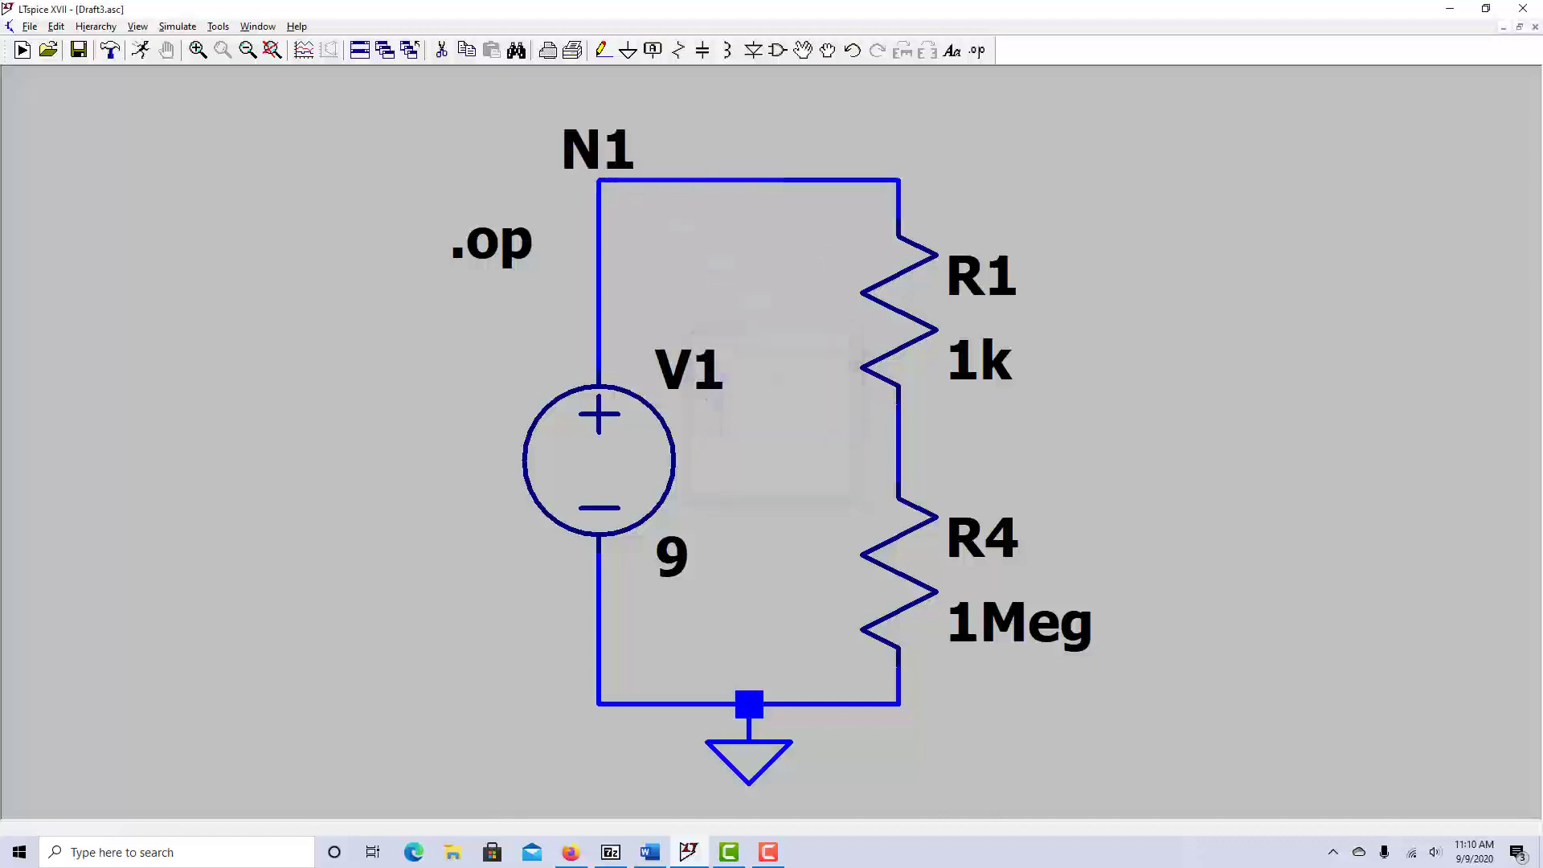
Add a net label N2 on the wire between R1 and R4.
{"action": "left_click", "coordinate": [653, 50]}
{"action": "type", "text": "N"}
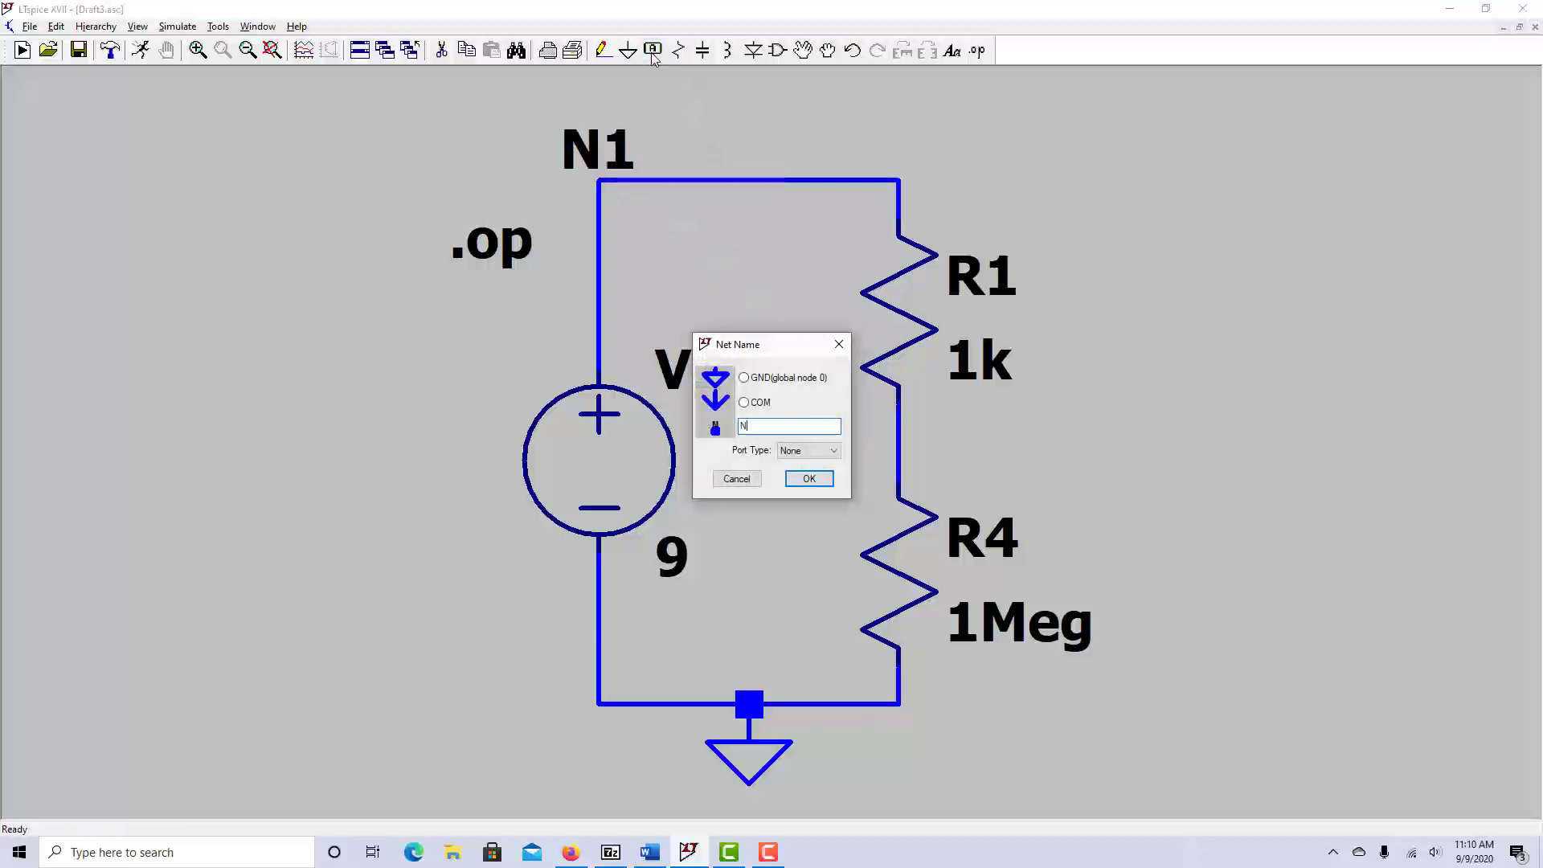
{"action": "type", "text": "2"}
{"action": "left_click", "coordinate": [809, 479]}
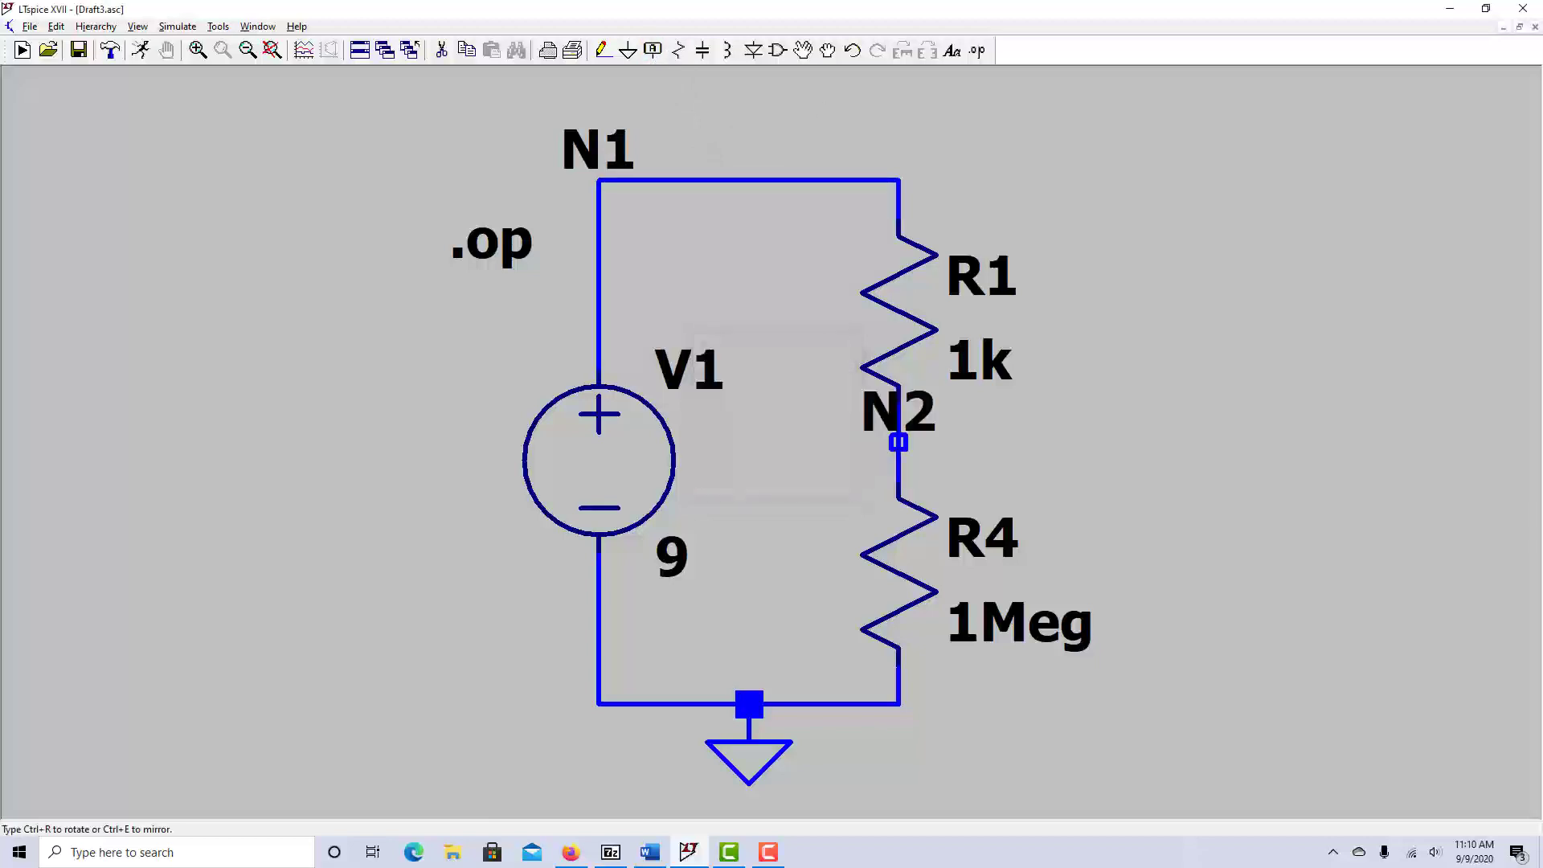
{"action": "left_click", "coordinate": [898, 441]}
{"action": "right_click", "coordinate": [1123, 517]}
Run the operating point simulation and review the voltages at nodes N1 and N2.
{"action": "left_click", "coordinate": [177, 26]}
{"action": "left_click", "coordinate": [185, 44]}
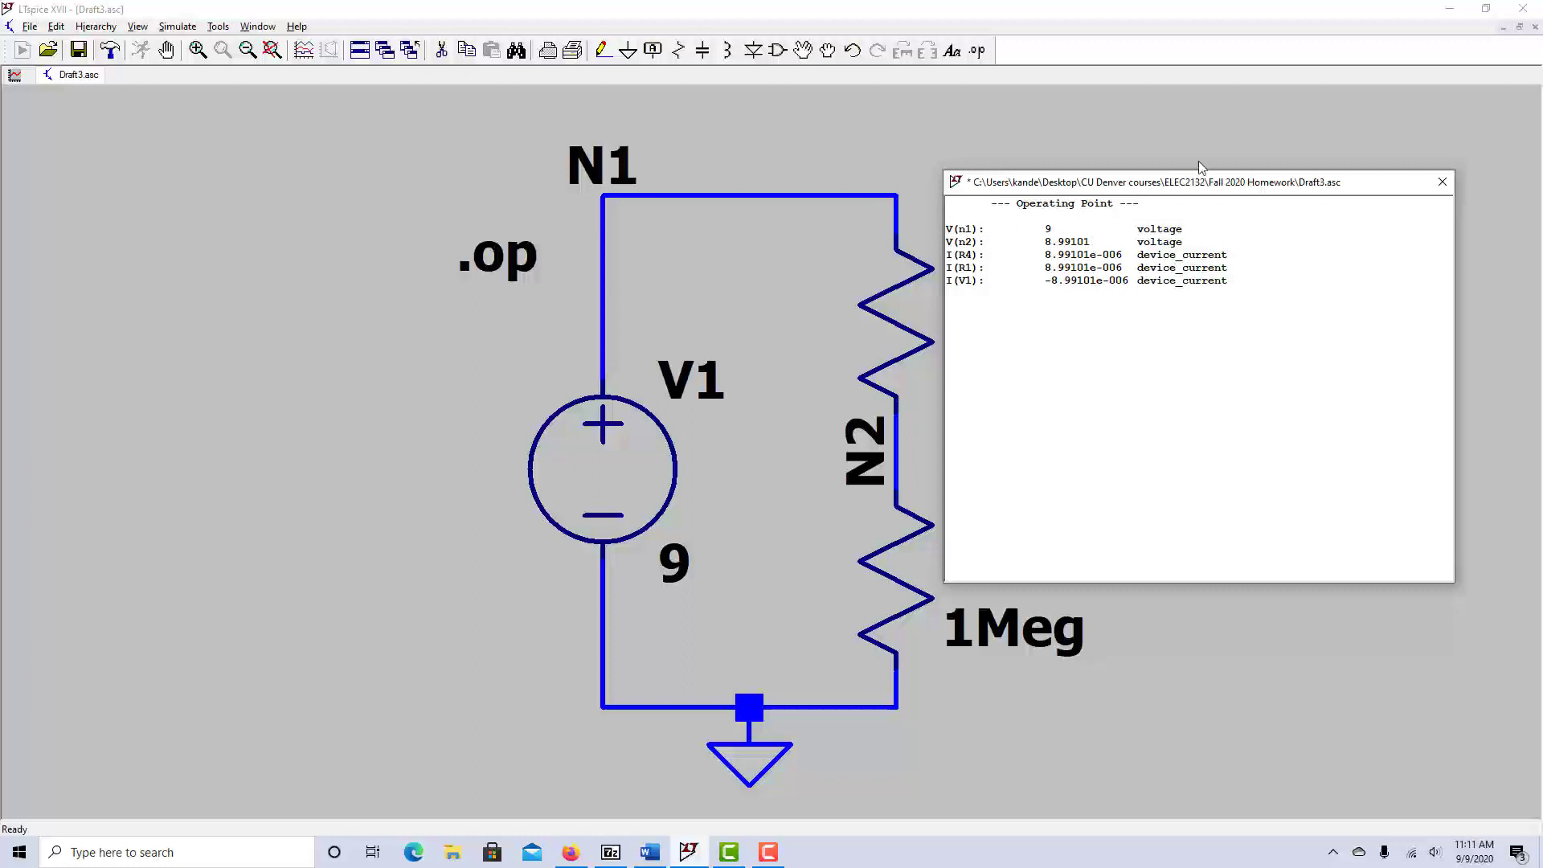
{"action": "left_click", "coordinate": [1443, 185]}
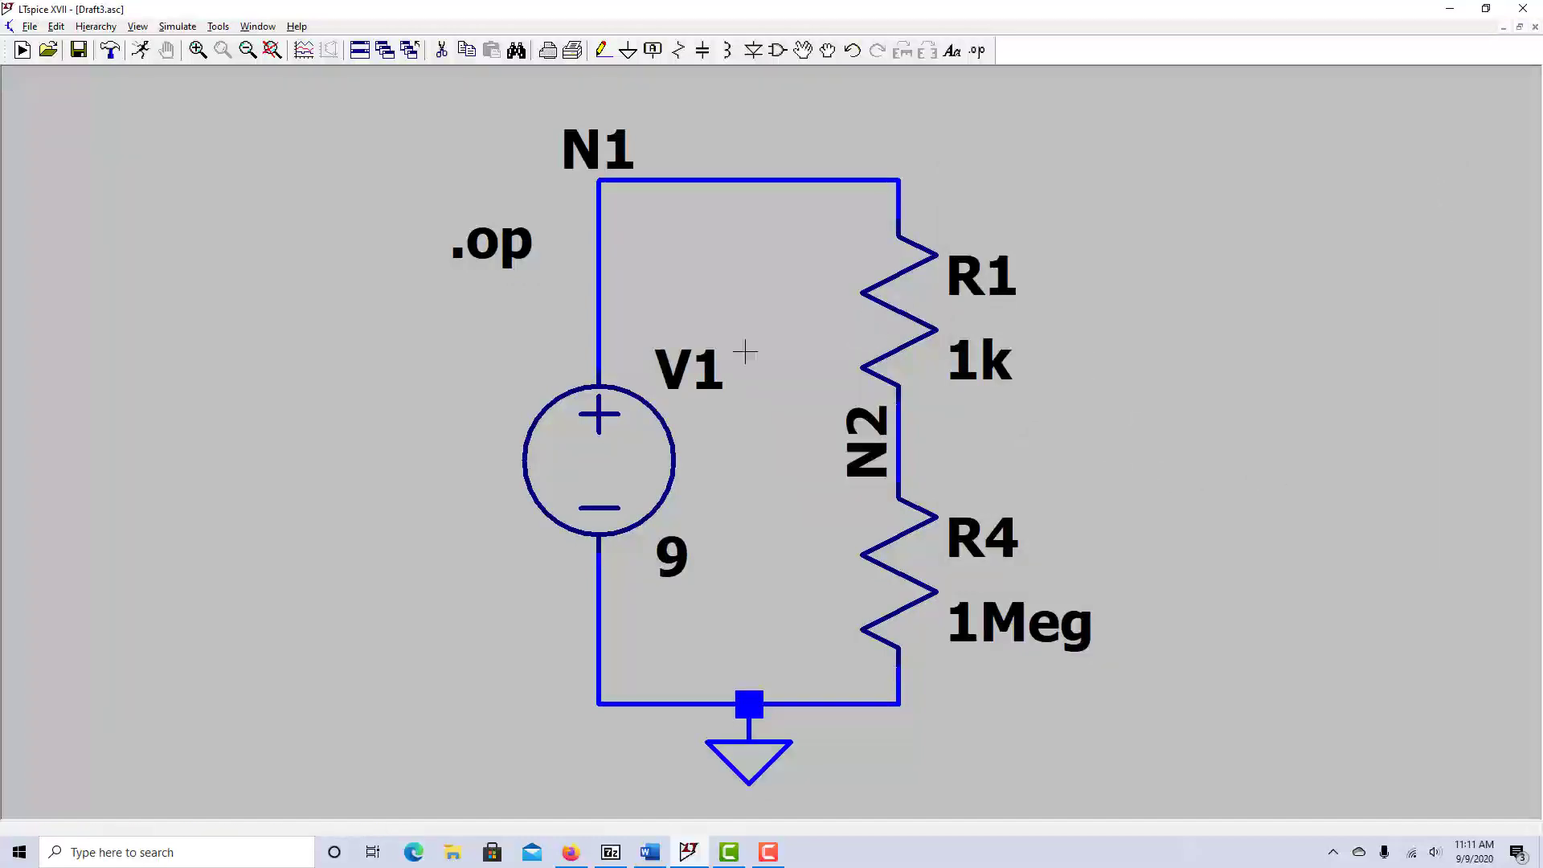
Place two vertical resistors, R2 above R3, in the empty area beside the R1–R4 branch.
{"action": "left_click", "coordinate": [248, 49]}
{"action": "key", "text": "r"}
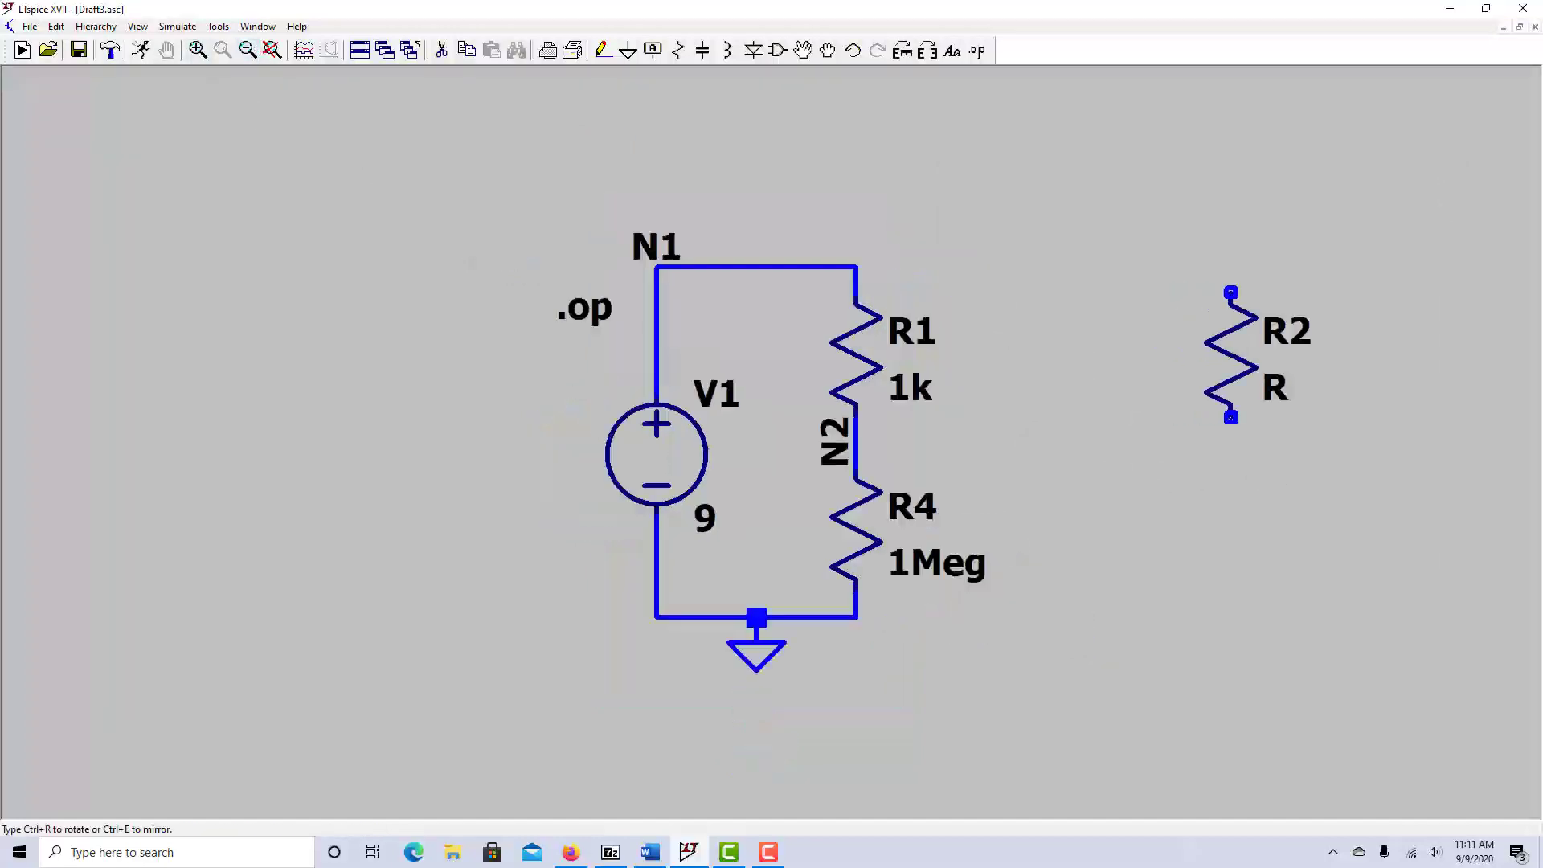
{"action": "left_click", "coordinate": [1230, 354]}
{"action": "left_click", "coordinate": [1231, 531]}
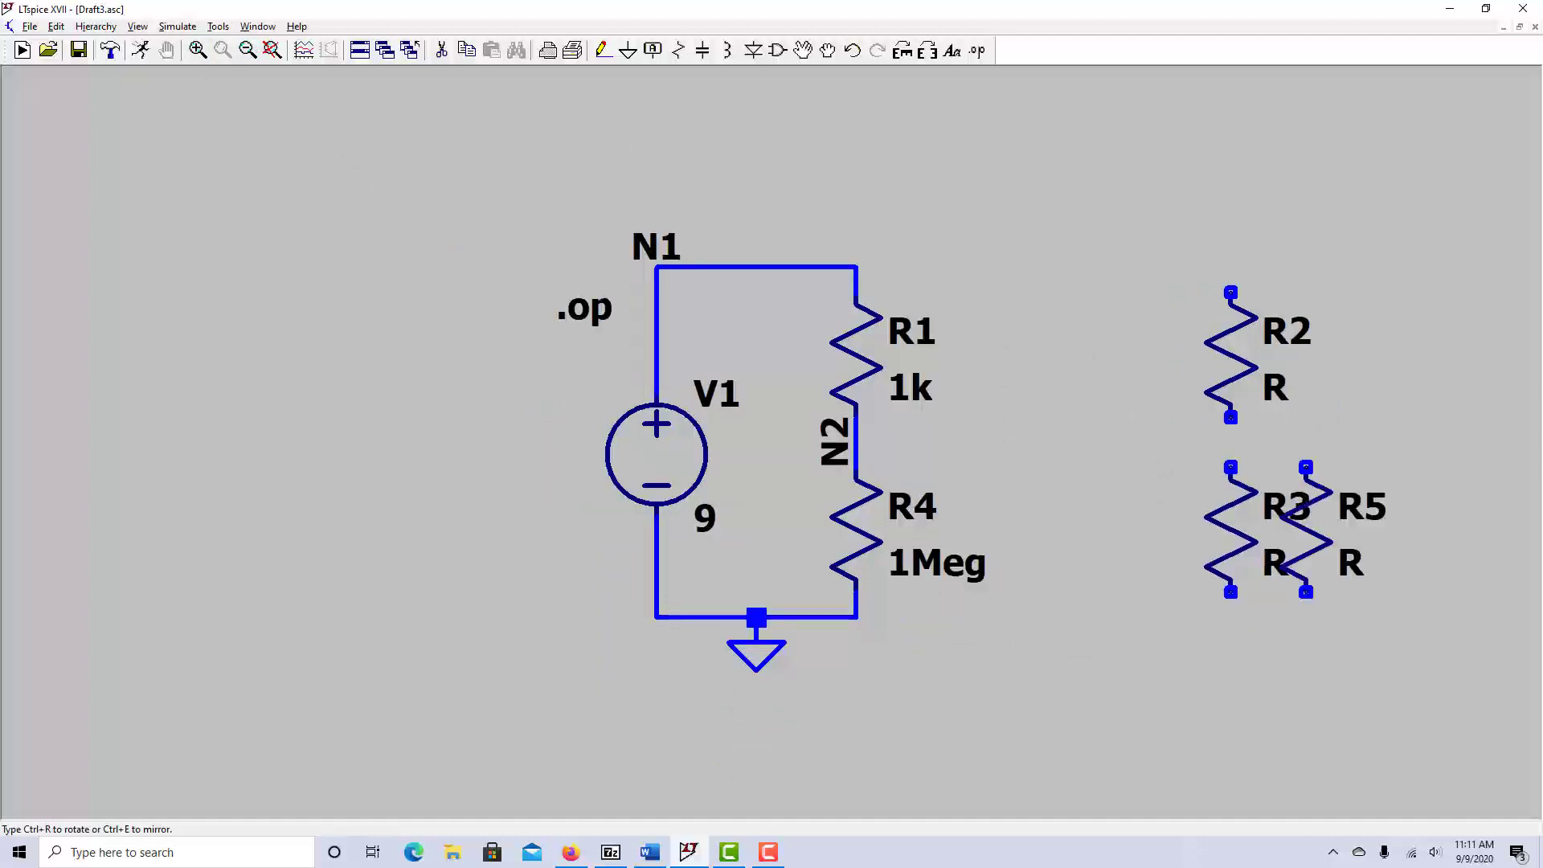
{"action": "key", "text": "Escape"}
Place a ground symbol below R3 and wire R2, R3 and the ground in series.
{"action": "key", "text": "g"}
{"action": "left_click", "coordinate": [1230, 642]}
{"action": "key", "text": "Escape"}
{"action": "left_click", "coordinate": [601, 50]}
{"action": "left_click", "coordinate": [1230, 418]}
{"action": "left_click", "coordinate": [1231, 467]}
{"action": "left_click", "coordinate": [1231, 641]}
{"action": "key", "text": "Escape"}
Set the resistance of R2 to 2k and of R3 to 3.3k.
{"action": "right_click", "coordinate": [1230, 353]}
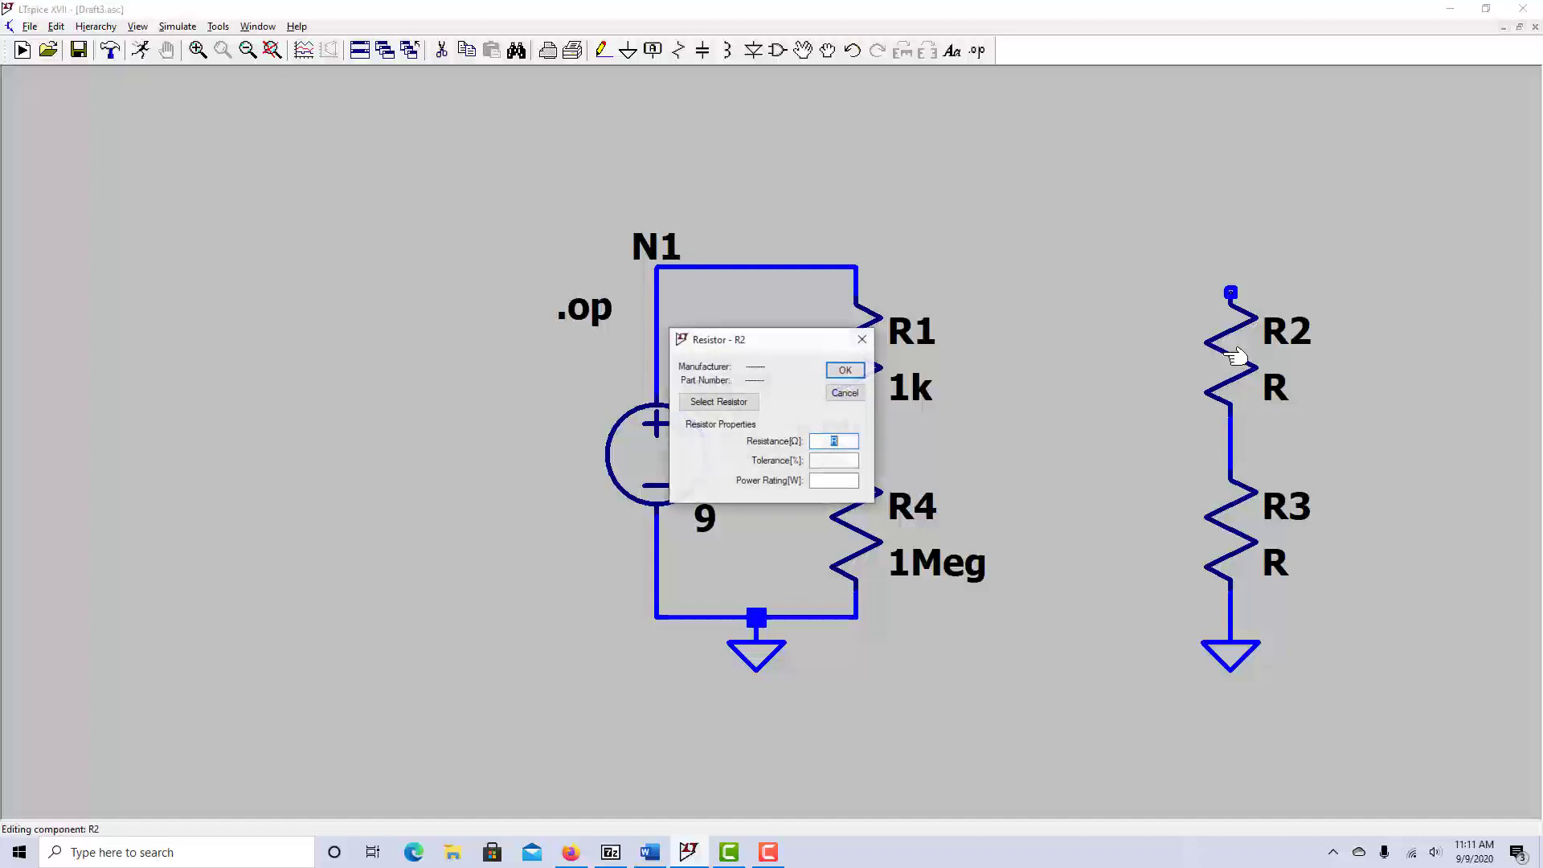
{"action": "key", "text": "Return"}
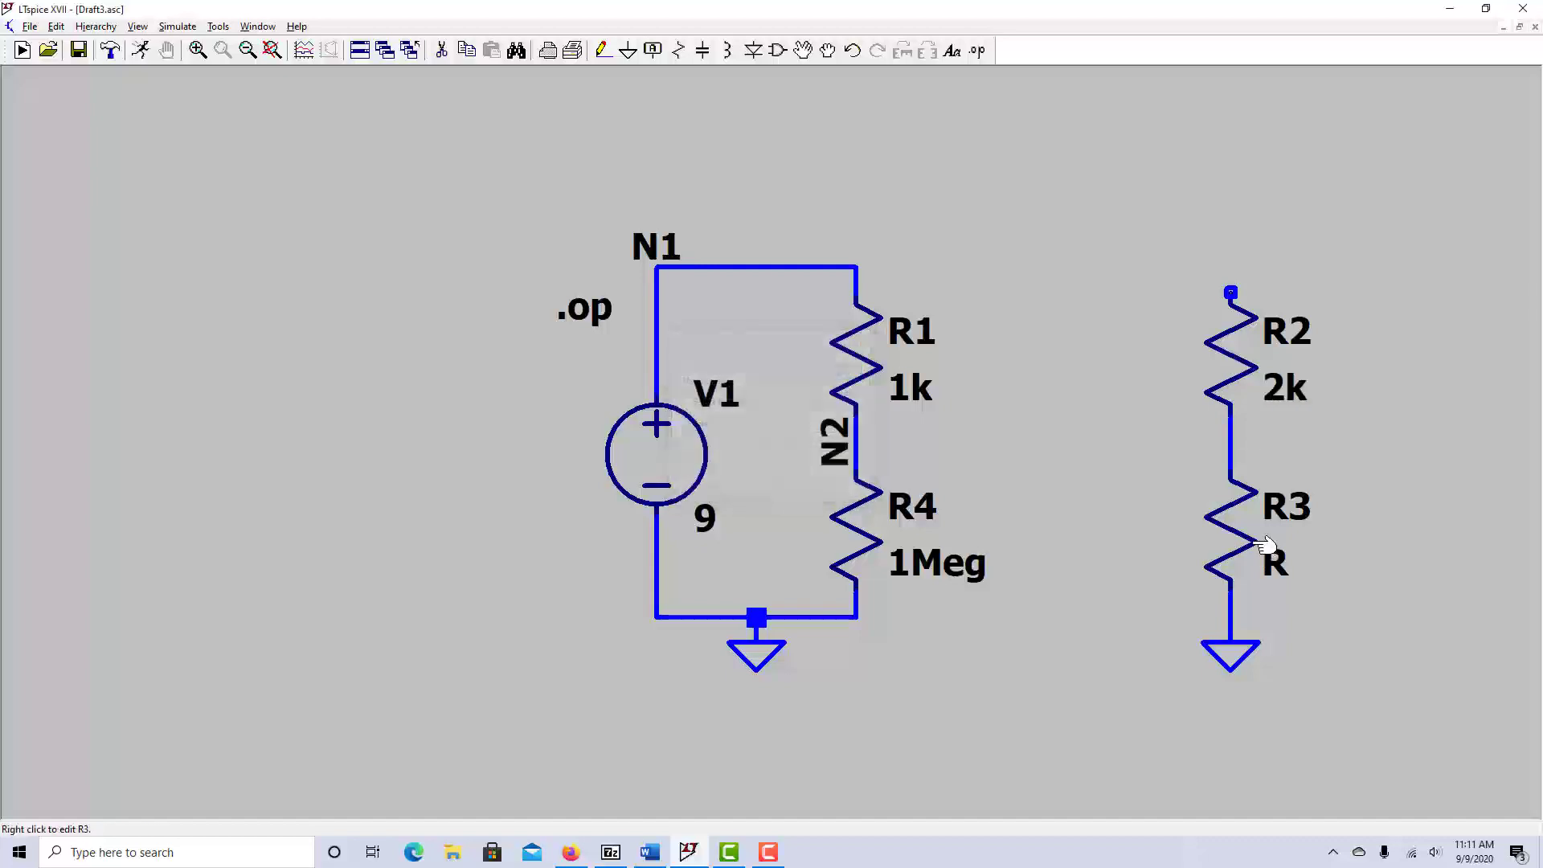
{"action": "right_click", "coordinate": [1220, 535]}
{"action": "type", "text": "3.3k"}
{"action": "key", "text": "Return"}
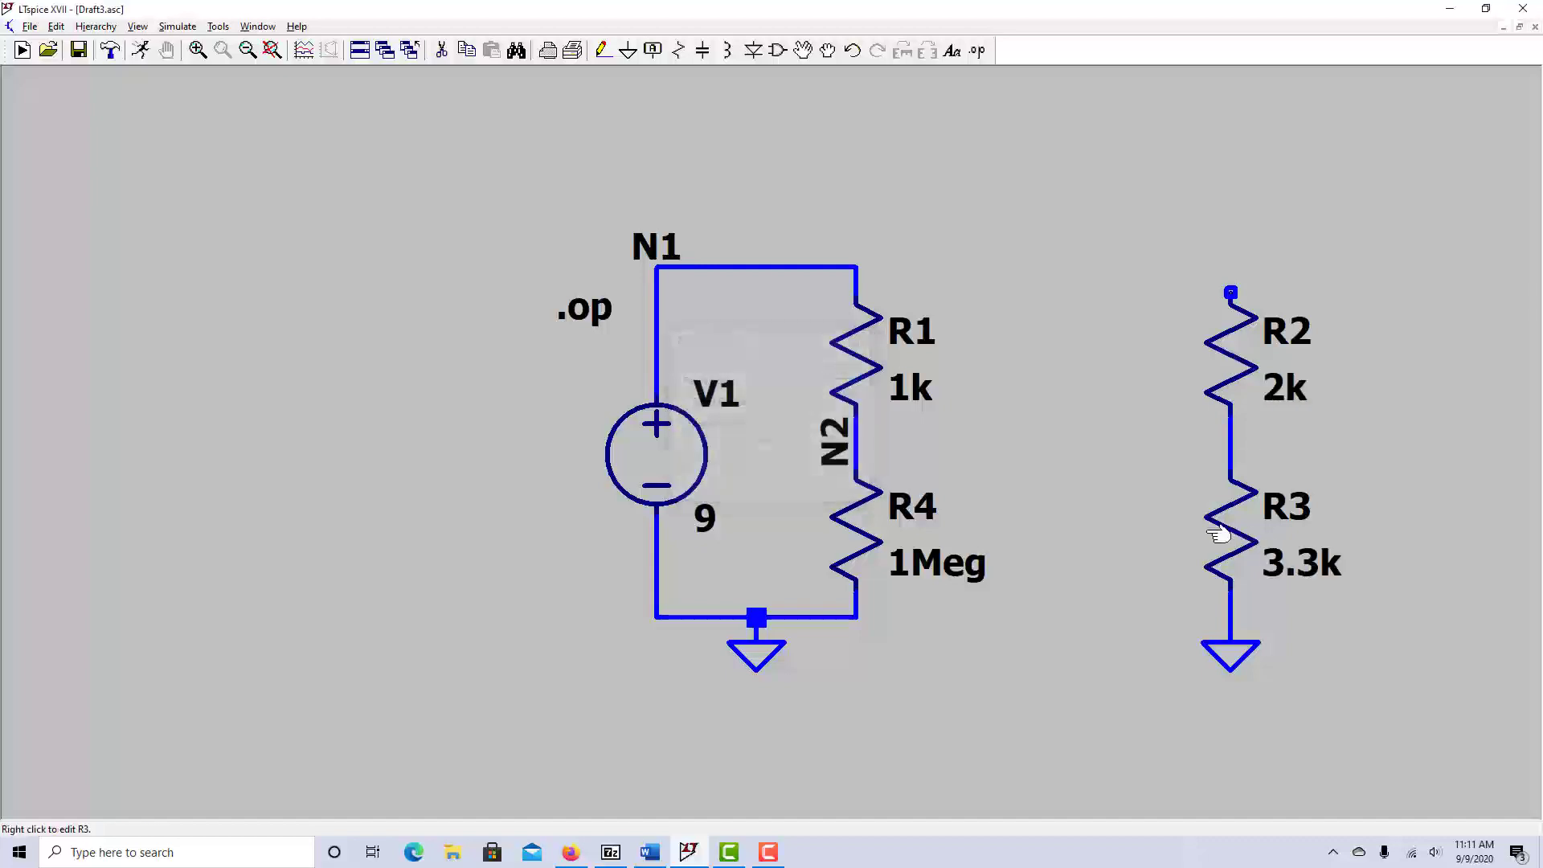
{"action": "left_click", "coordinate": [467, 50]}
{"action": "left_click", "coordinate": [658, 251]}
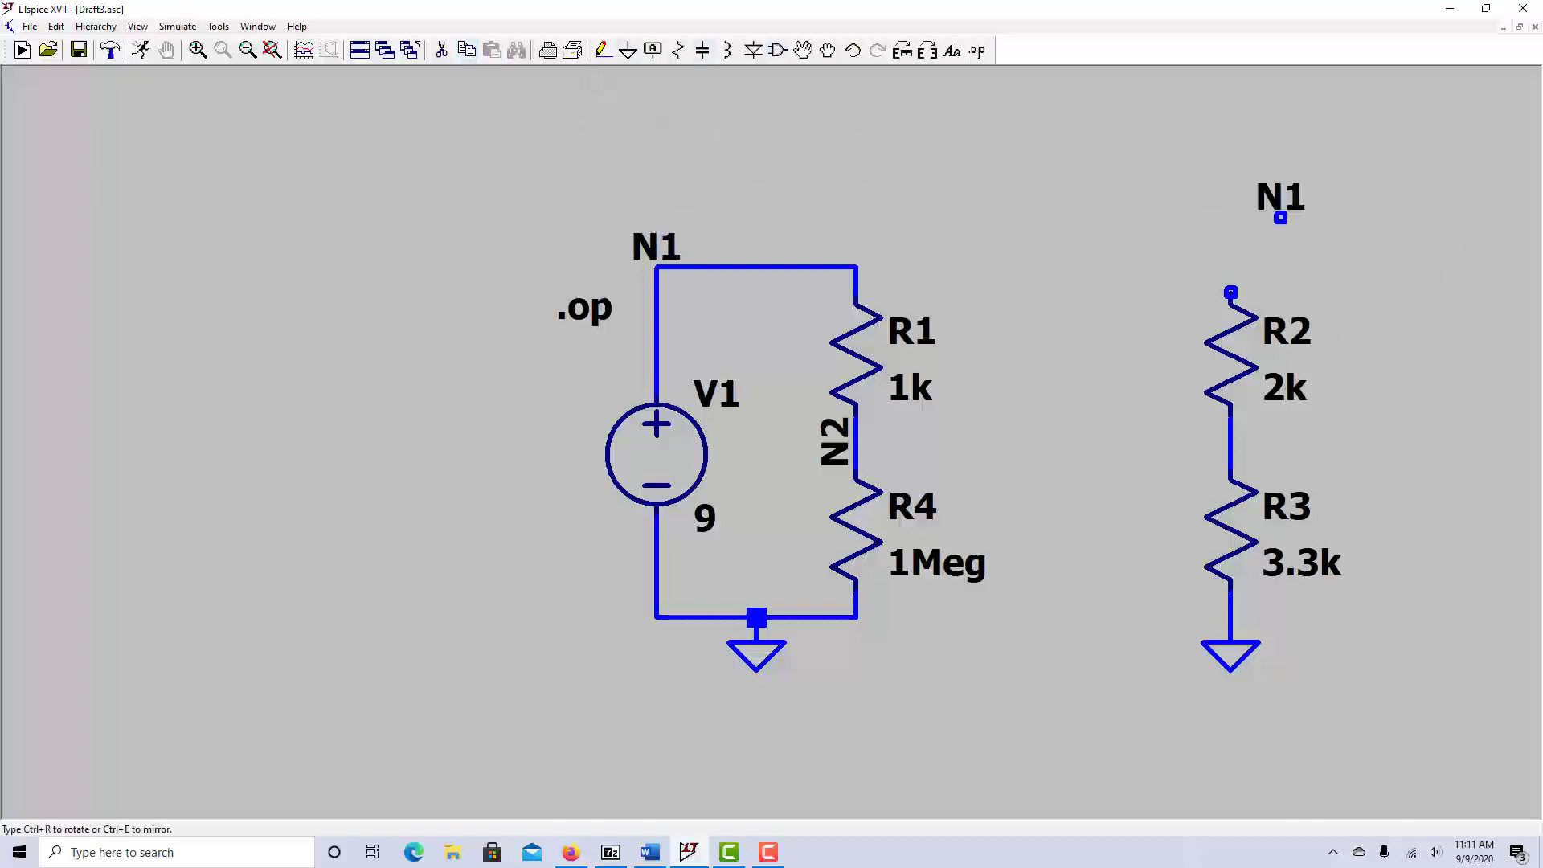
{"action": "key", "text": "Escape"}
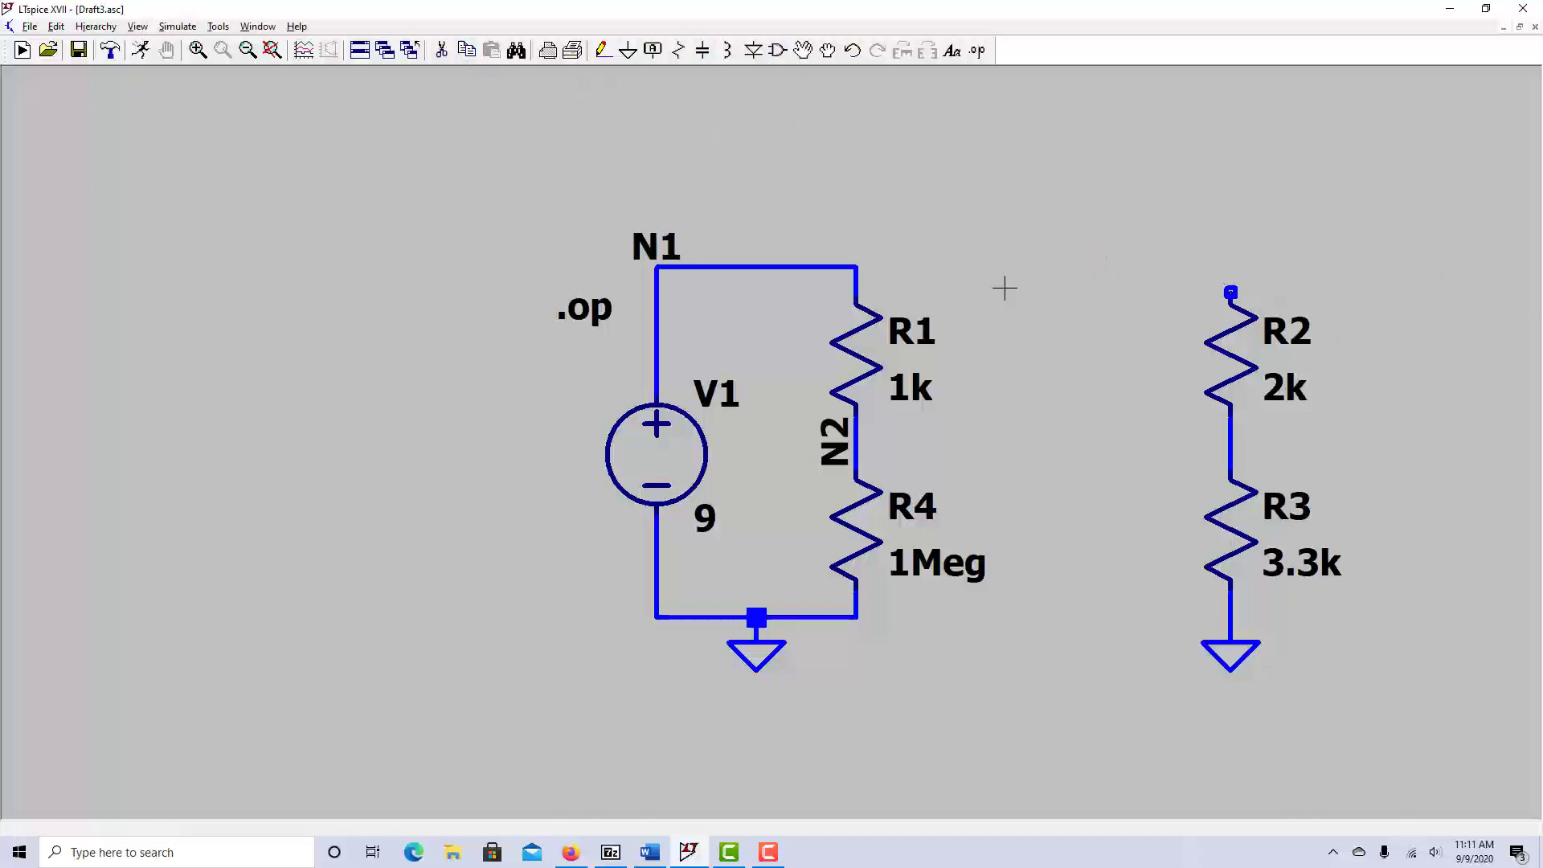
Copy the N2 net label onto the open upper end of R2.
{"action": "left_click", "coordinate": [466, 50]}
{"action": "left_click", "coordinate": [834, 442]}
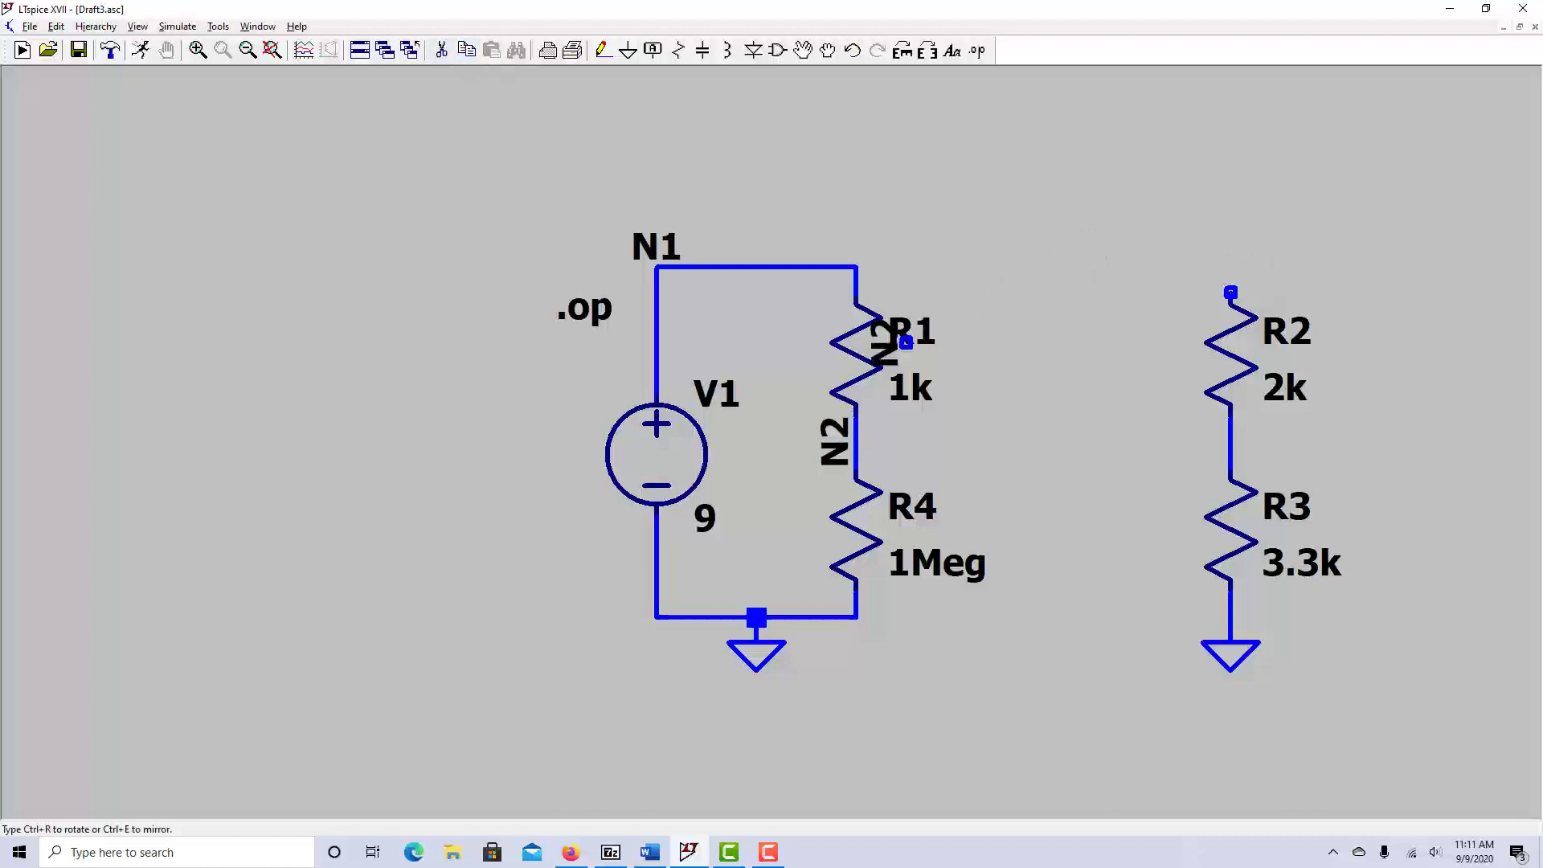
{"action": "left_click", "coordinate": [1230, 291]}
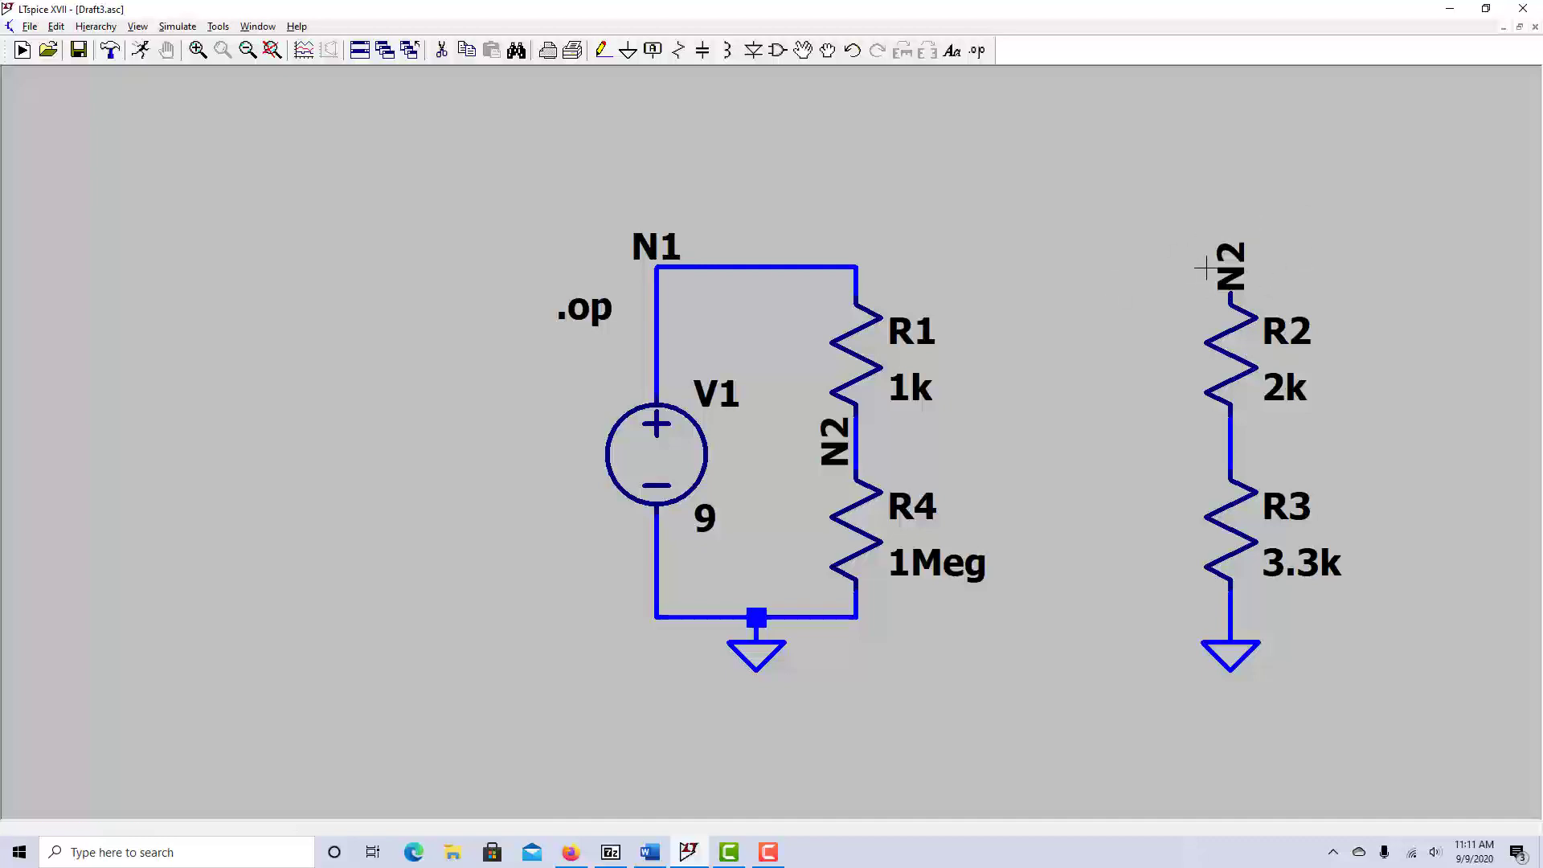
Run the operating point simulation on the circuit with the R2–R3 branch and review the results.
{"action": "left_click", "coordinate": [178, 26]}
{"action": "left_click", "coordinate": [191, 50]}
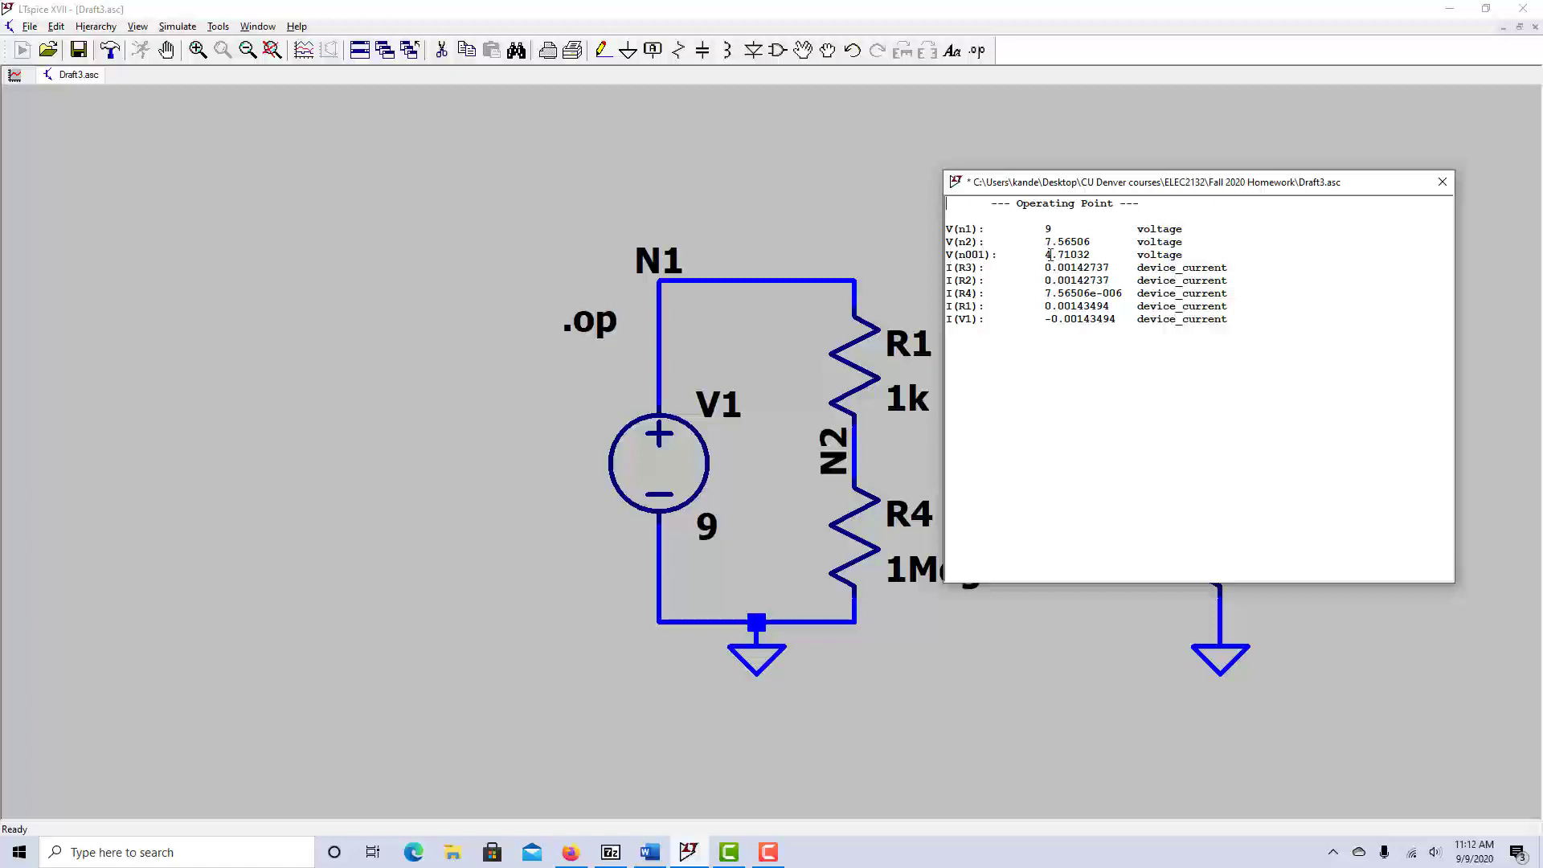
{"action": "left_click", "coordinate": [1442, 182]}
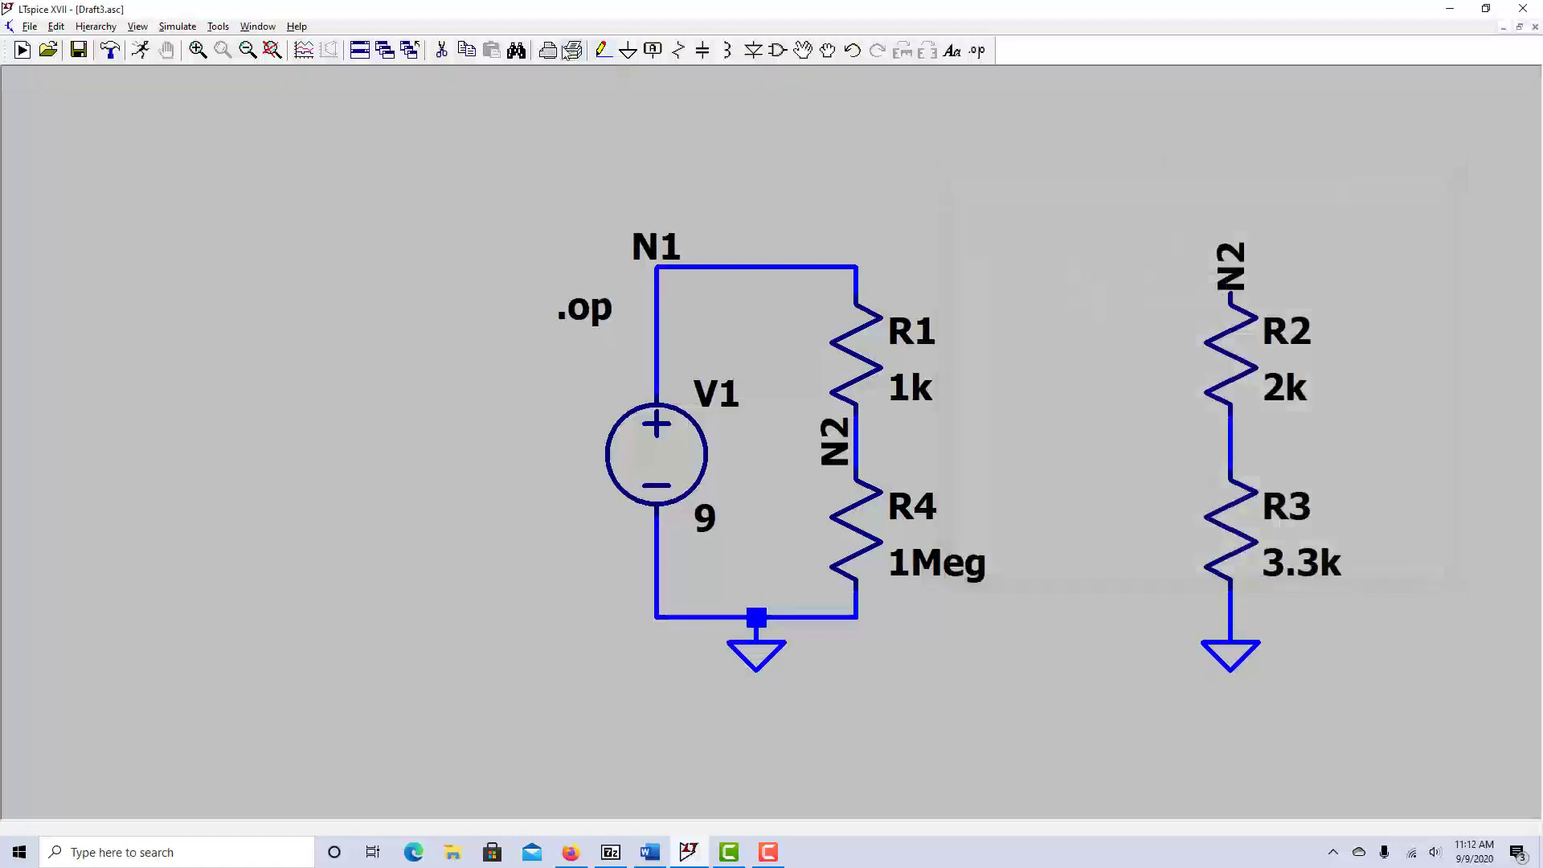
Add a net label N3 on the wire between R2 and R3.
{"action": "left_click", "coordinate": [652, 50]}
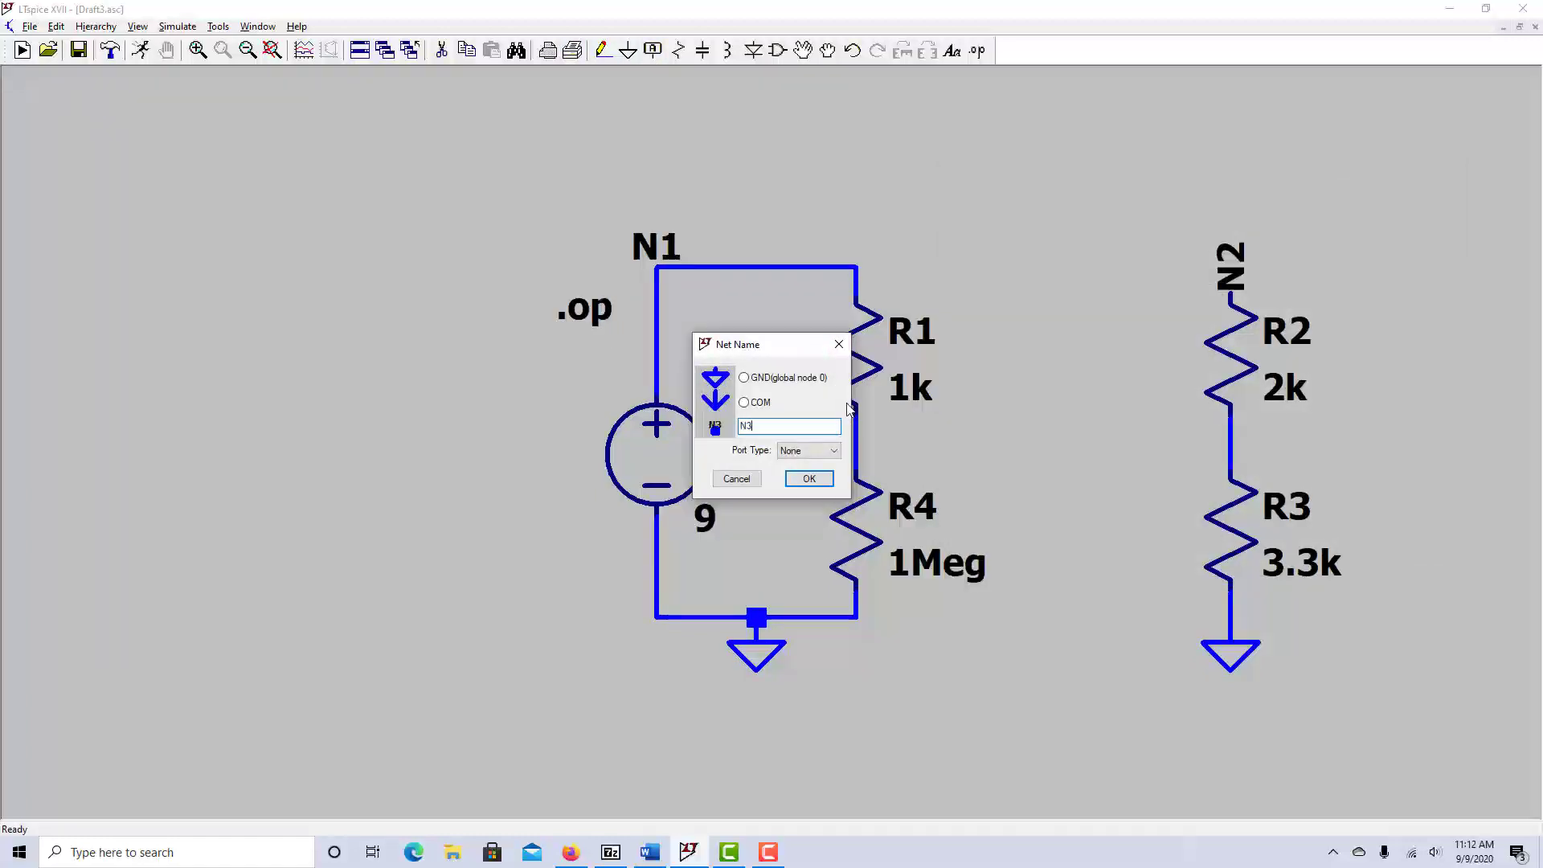
{"action": "left_click", "coordinate": [829, 486]}
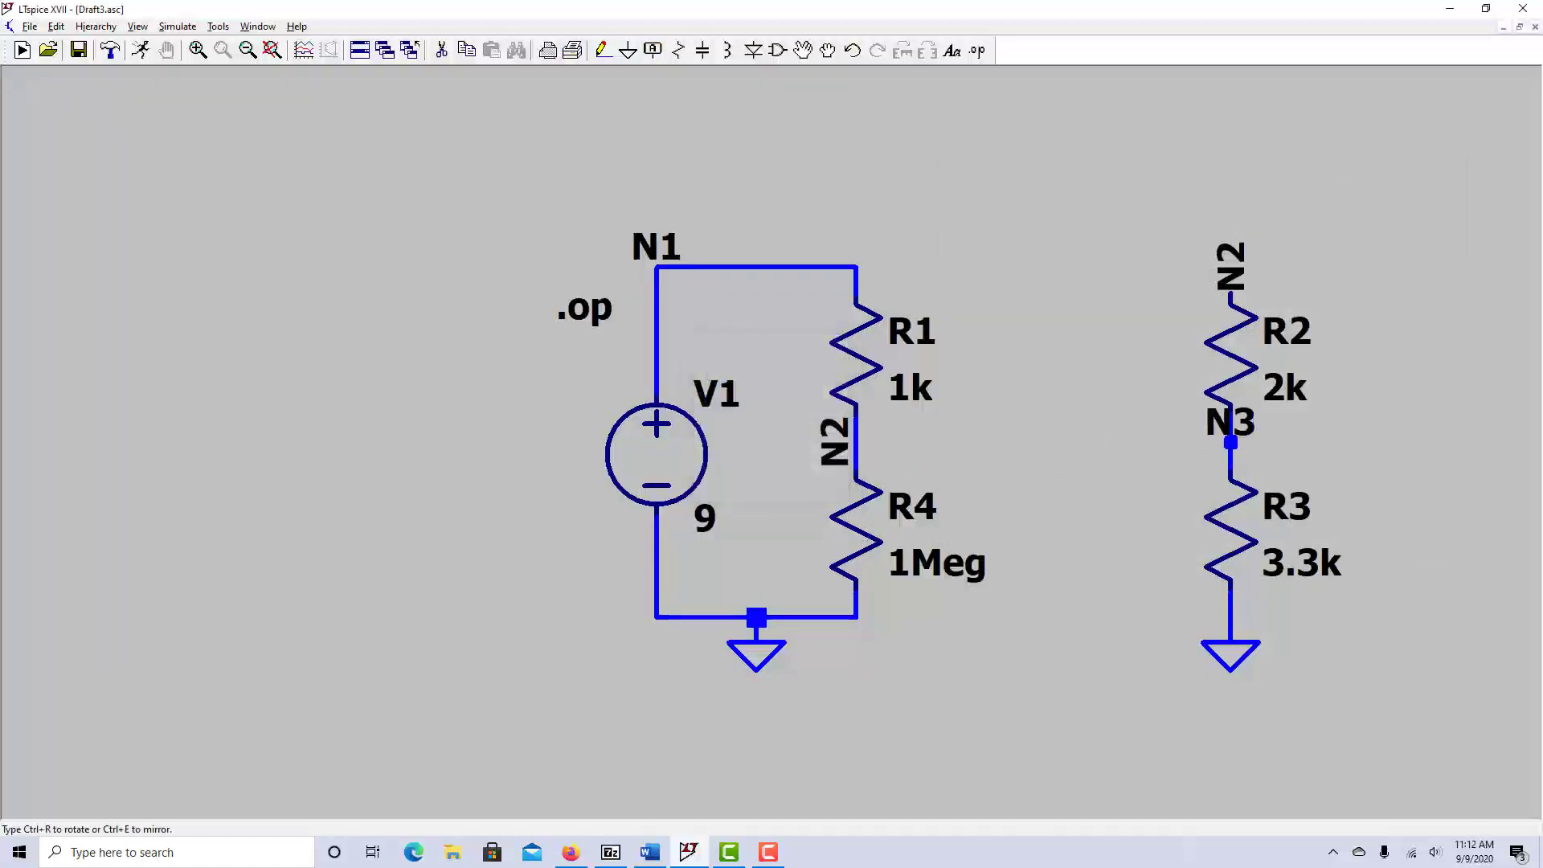
{"action": "left_click", "coordinate": [1230, 434]}
Rerun the operating point simulation and check the voltage listed for node N3.
{"action": "left_click", "coordinate": [178, 26]}
{"action": "left_click", "coordinate": [187, 42]}
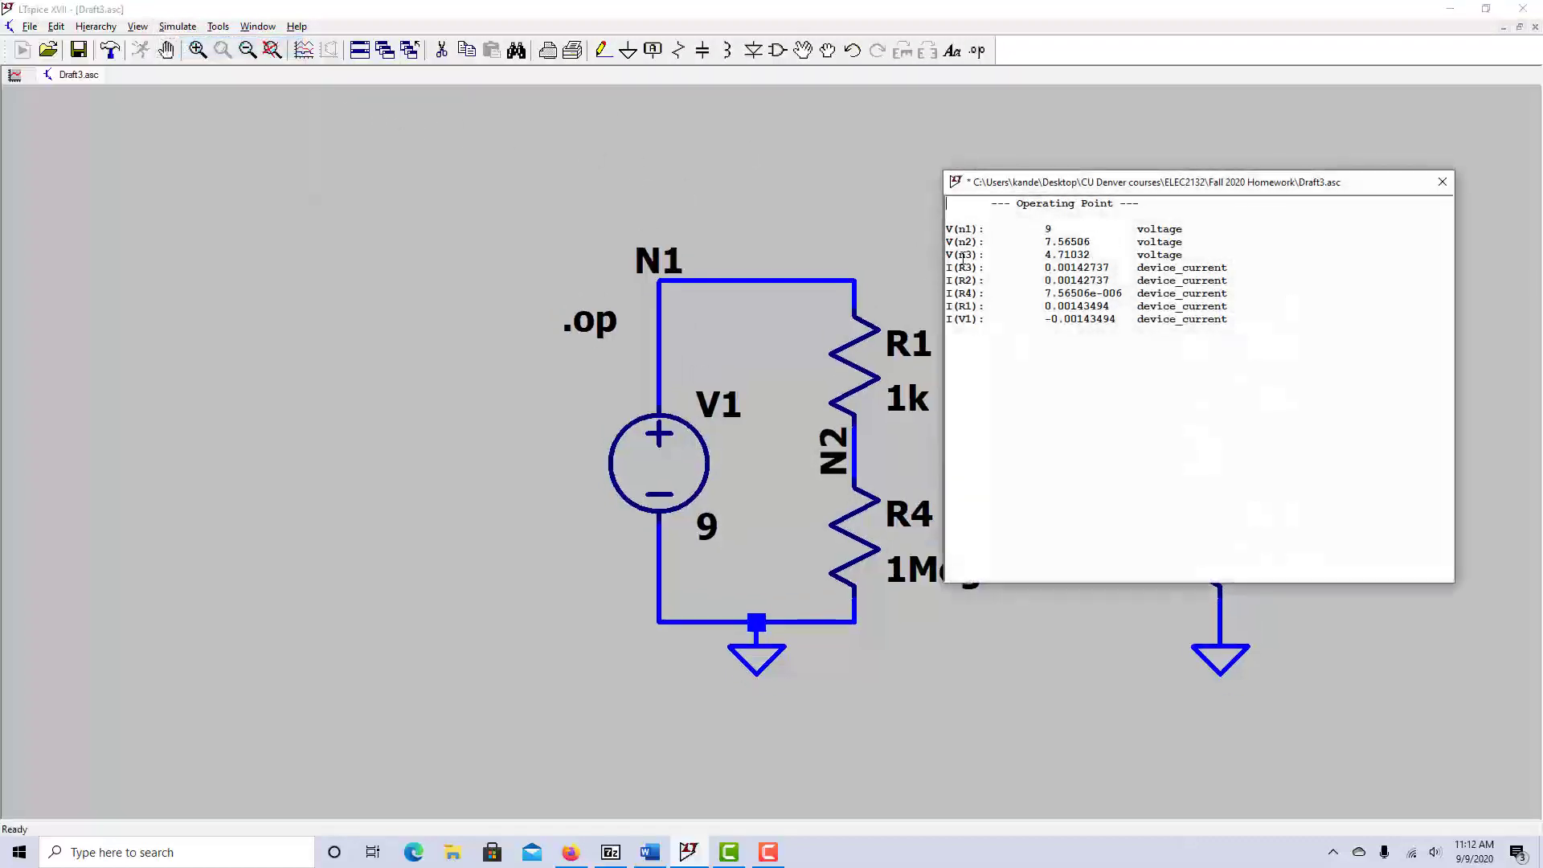
{"action": "left_click", "coordinate": [1066, 255]}
{"action": "left_click", "coordinate": [1442, 183]}
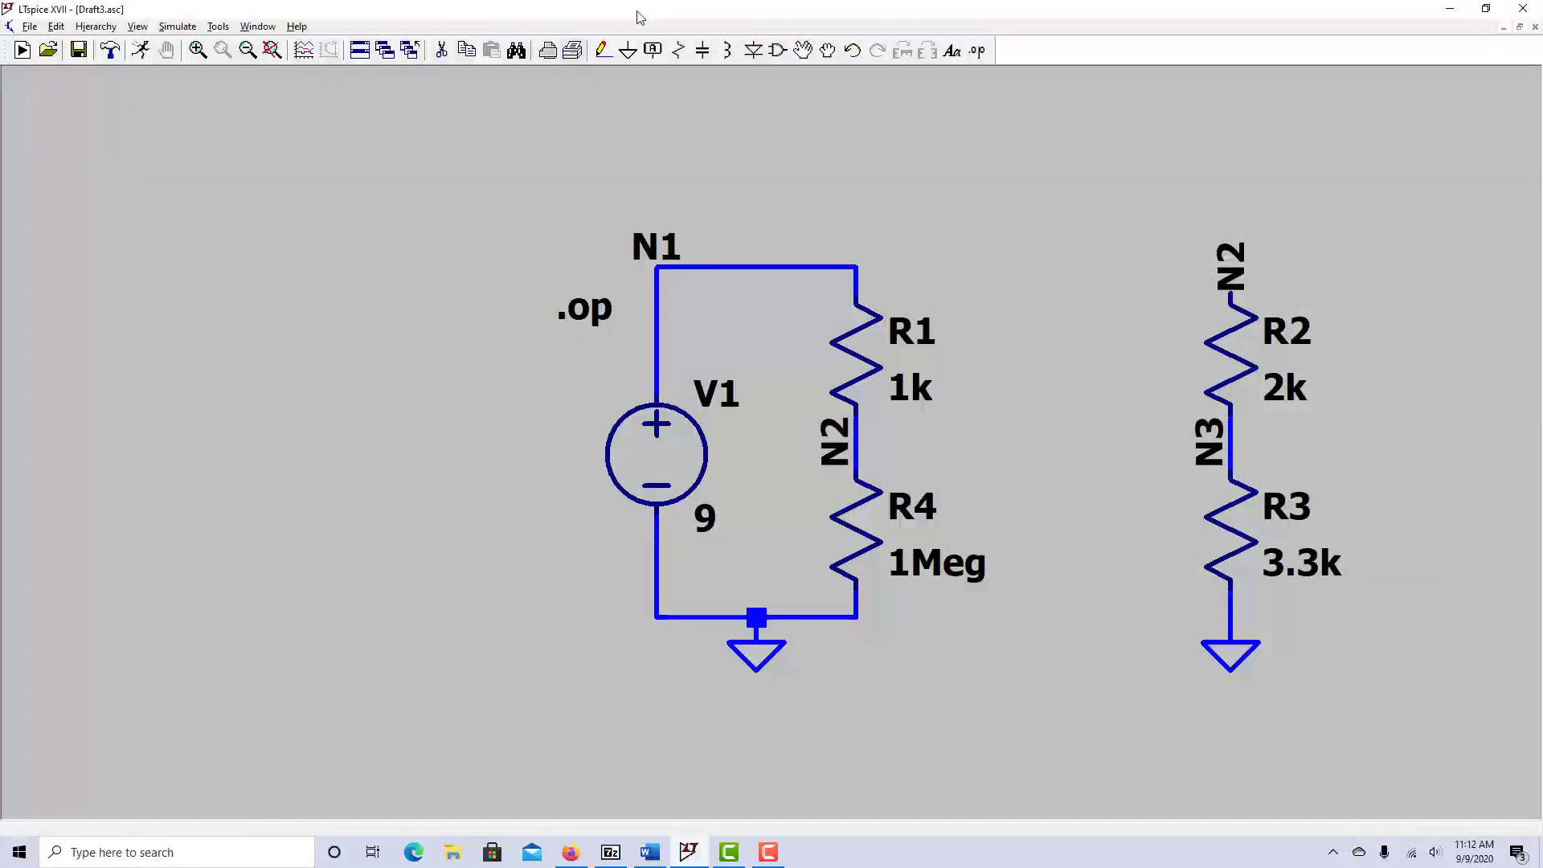
Delete the N2 label above R2 and the N3 label between R2 and R3.
{"action": "left_click", "coordinate": [442, 50]}
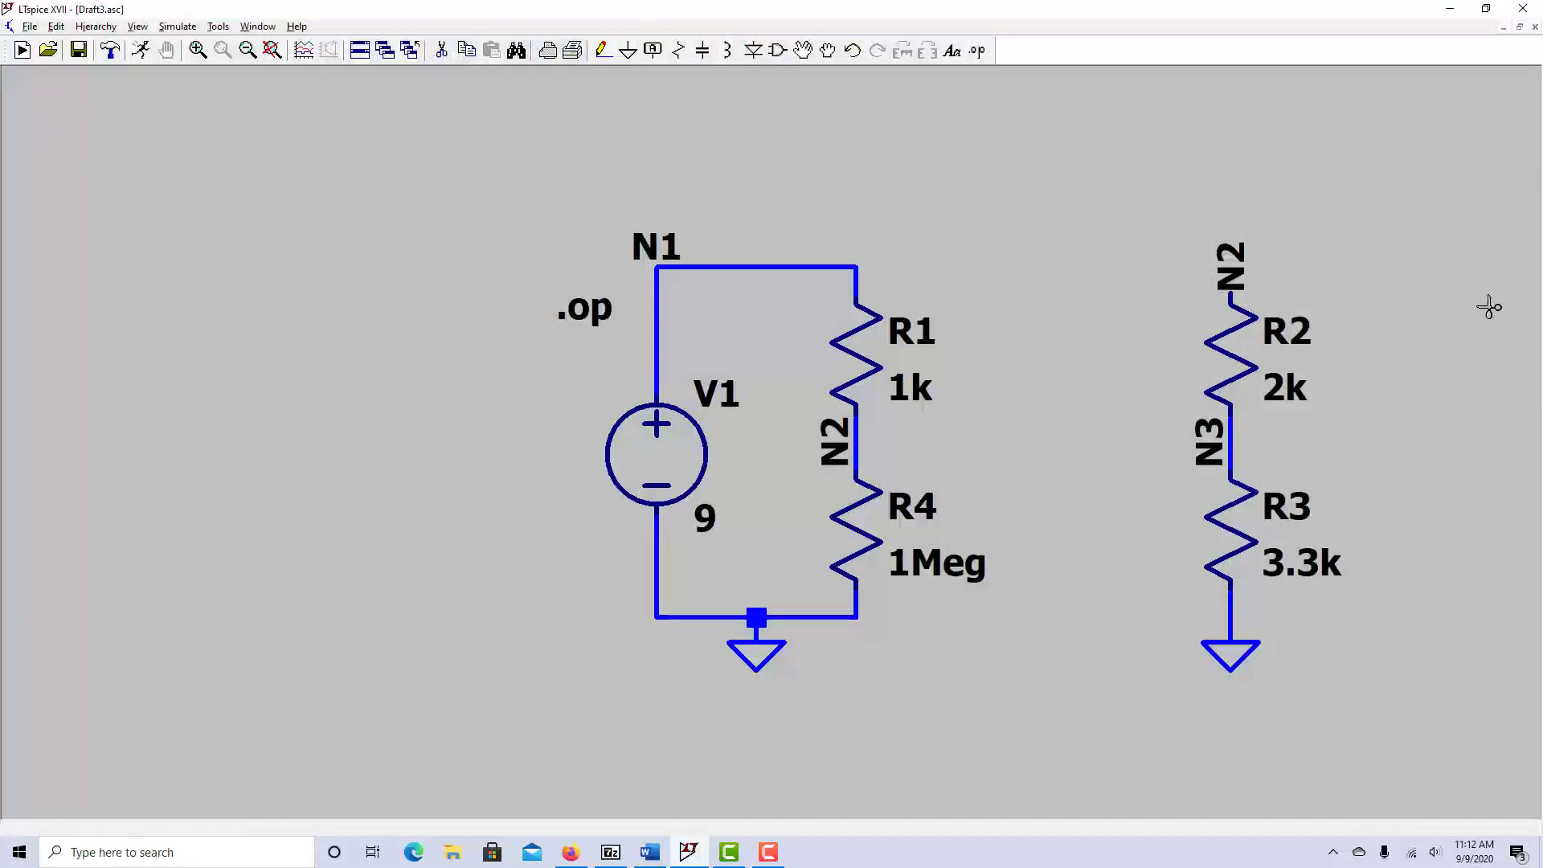
{"action": "left_click", "coordinate": [1230, 265]}
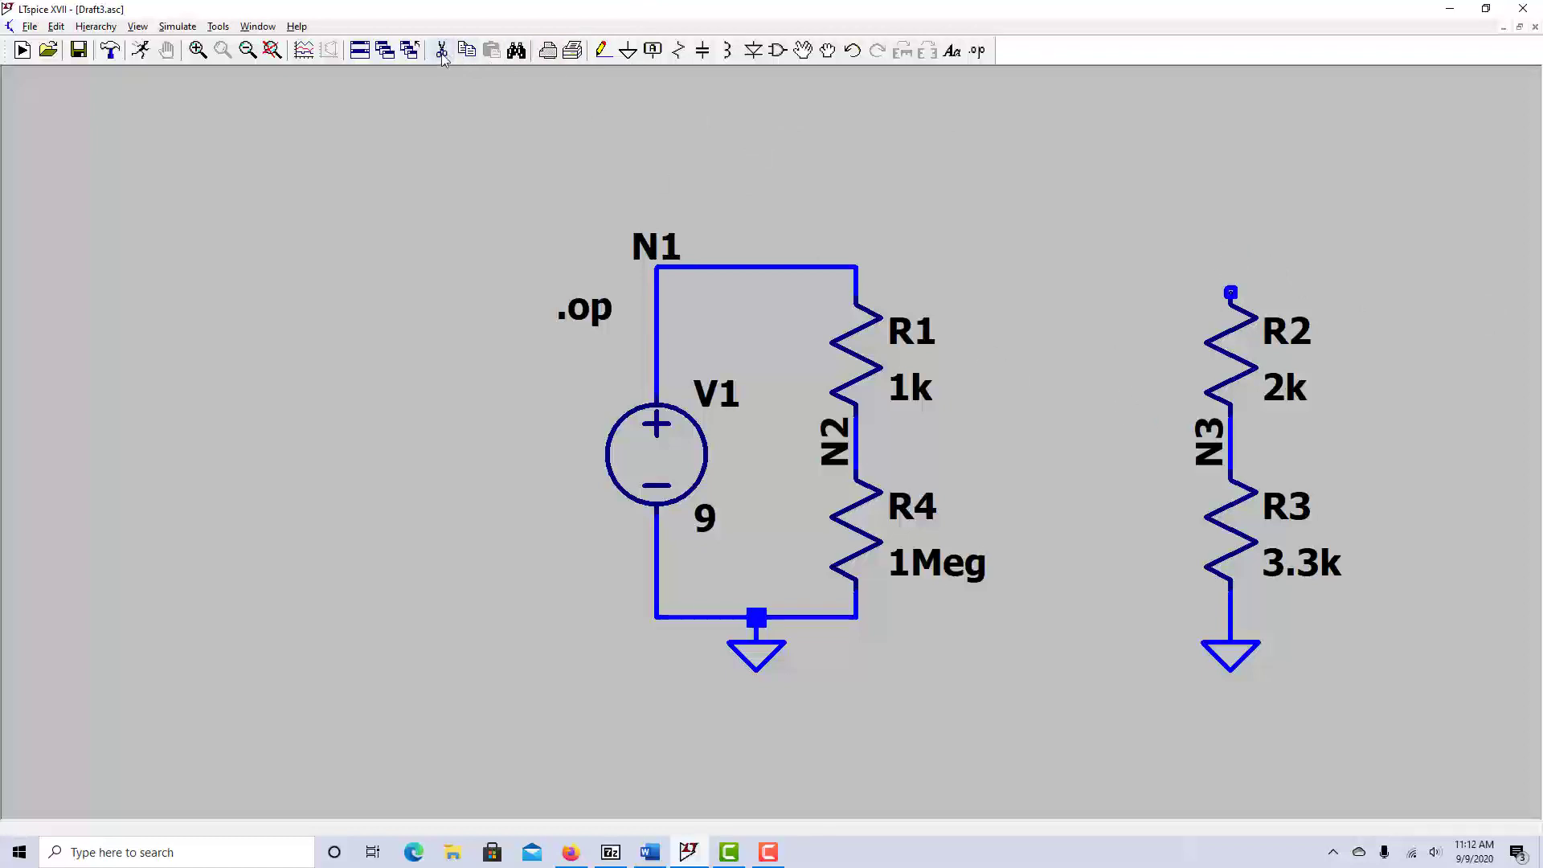
{"action": "left_click", "coordinate": [1218, 444]}
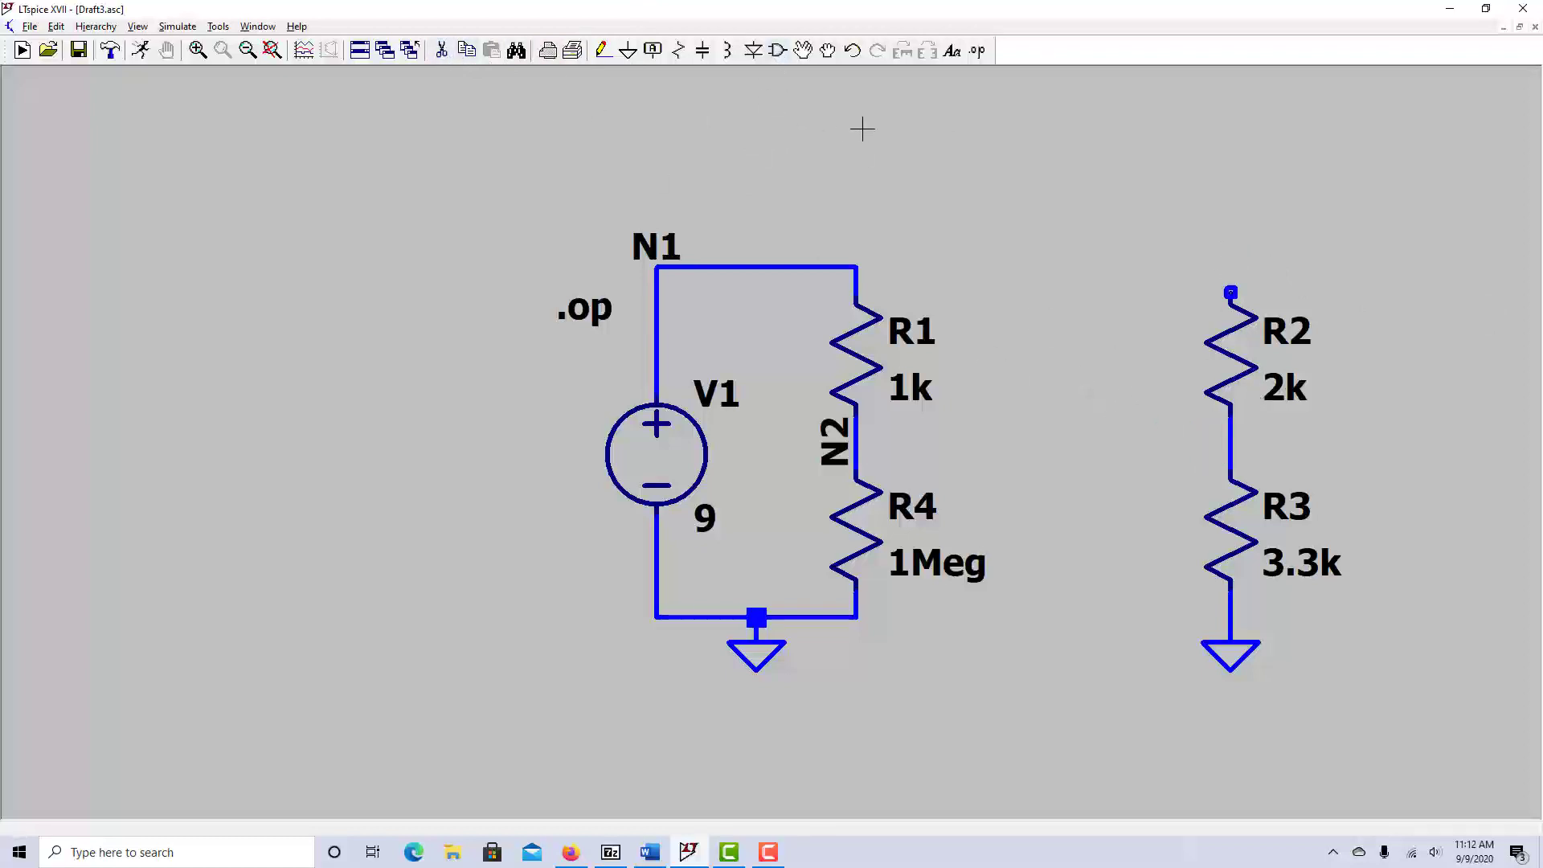
Place a voltage-dependent voltage source (component e) between the N2 branch and the R2–R3 branch.
{"action": "left_click", "coordinate": [777, 50]}
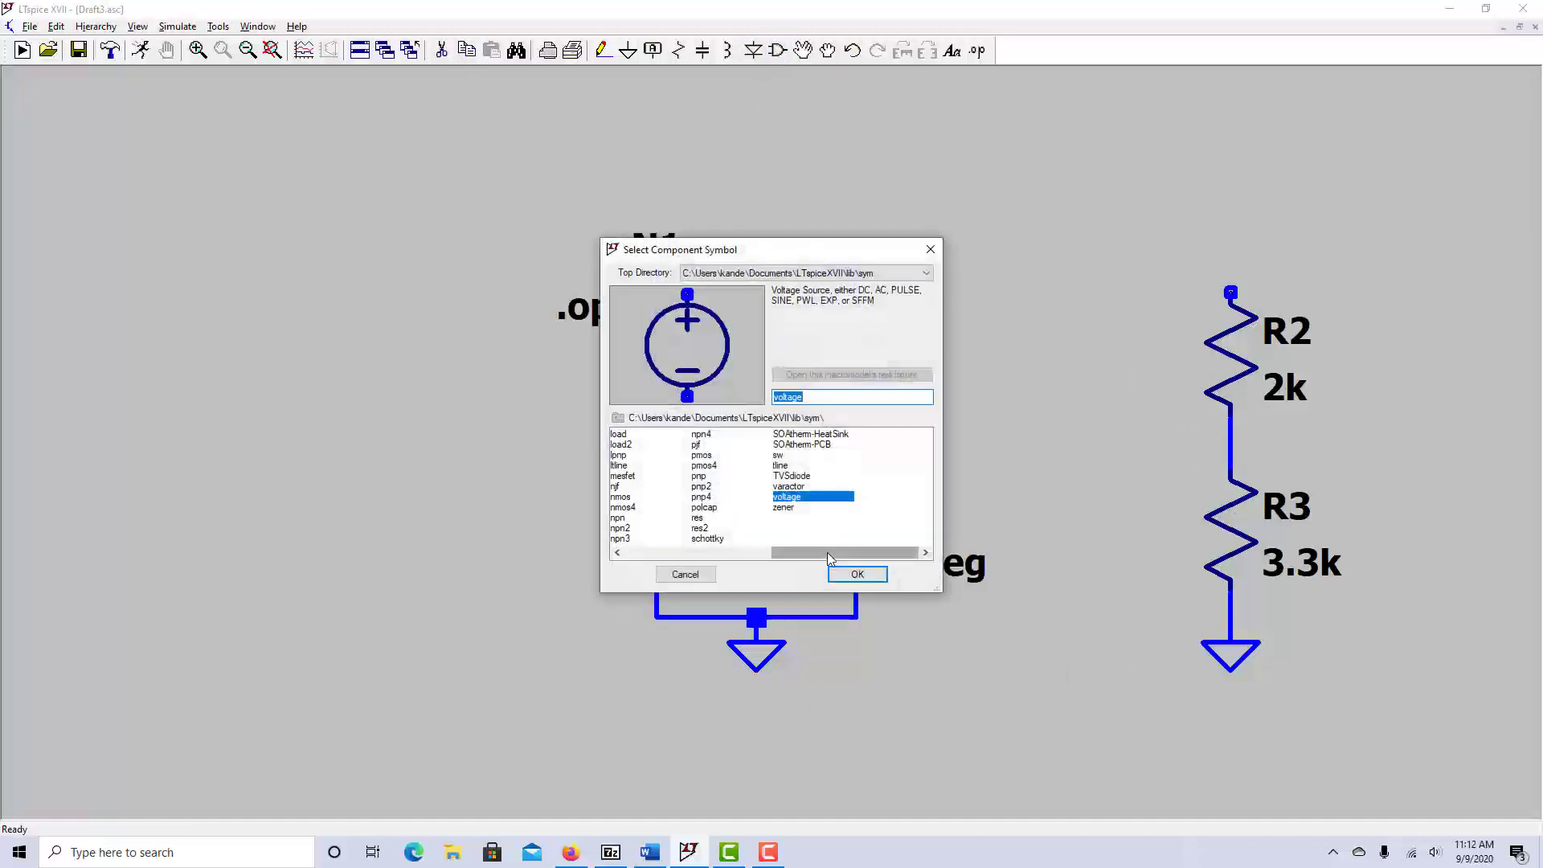
{"action": "left_click_drag", "start_coordinate": [828, 552], "coordinate": [680, 553]}
{"action": "left_click", "coordinate": [699, 519]}
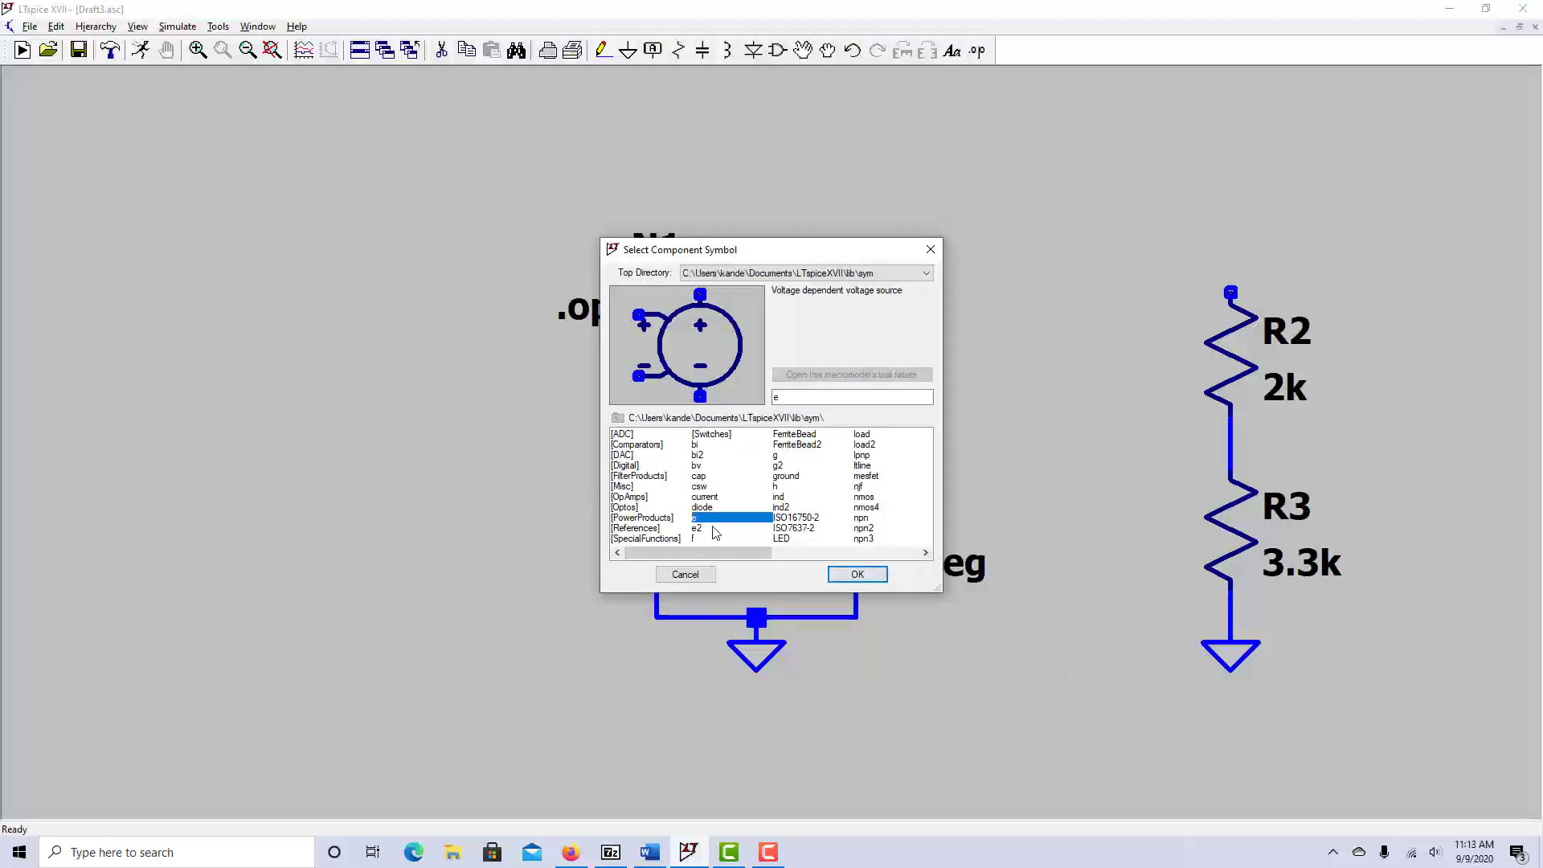
{"action": "left_click", "coordinate": [857, 574]}
{"action": "left_click", "coordinate": [1106, 392]}
{"action": "key", "text": "Escape"}
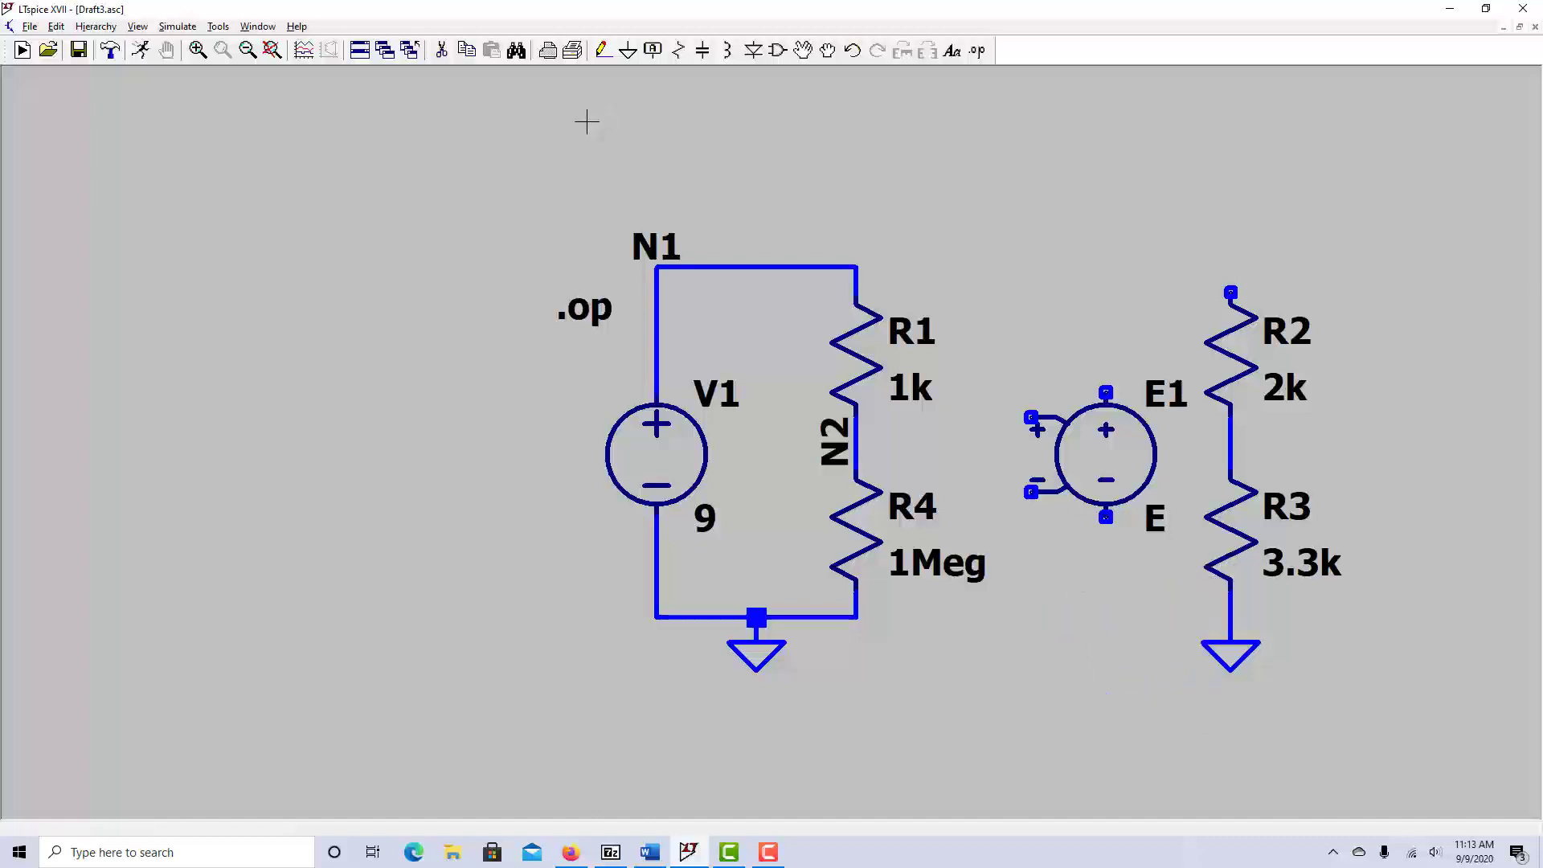
Wire the E1 source's negative output to the ground node below R3 and its positive output to the upper end of R2.
{"action": "left_click", "coordinate": [603, 51]}
{"action": "left_click", "coordinate": [1106, 517]}
{"action": "left_click", "coordinate": [1231, 617]}
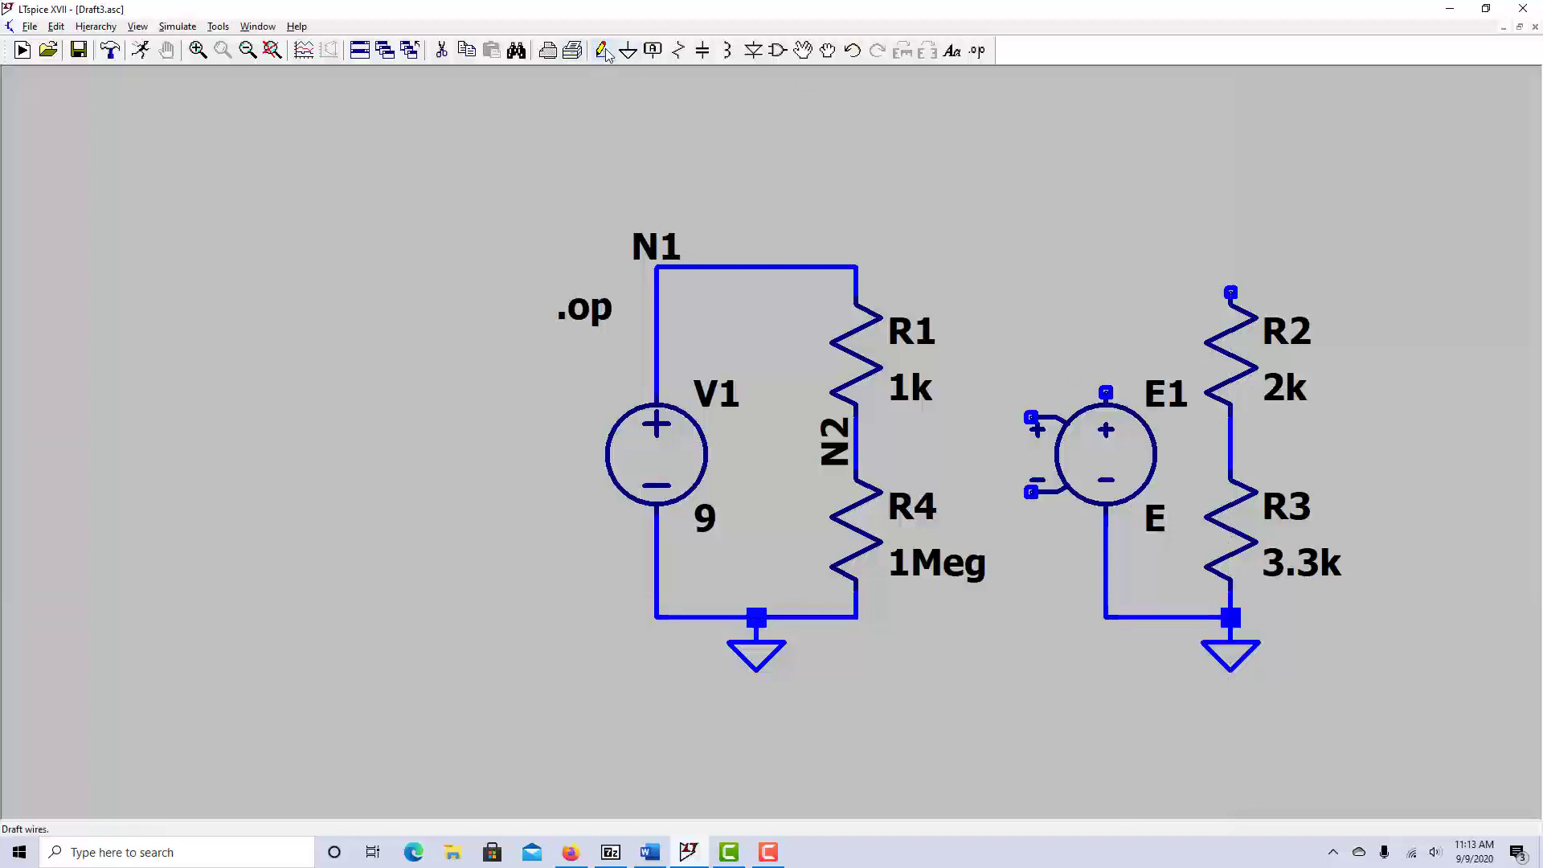
{"action": "left_click", "coordinate": [1106, 393]}
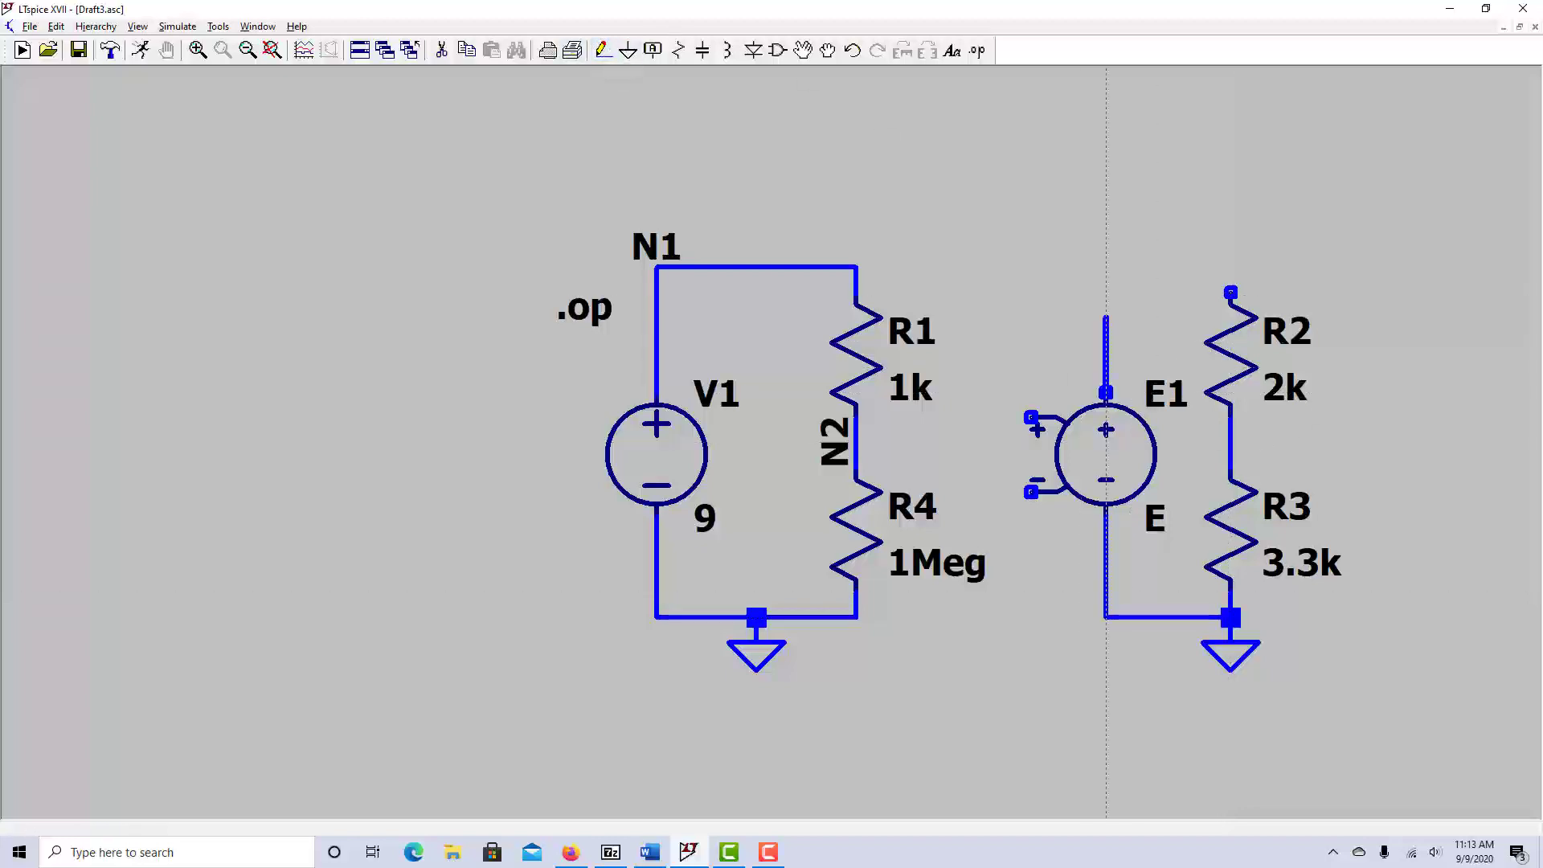
{"action": "left_click", "coordinate": [1231, 266]}
{"action": "left_click", "coordinate": [1231, 292]}
{"action": "key", "text": "Escape"}
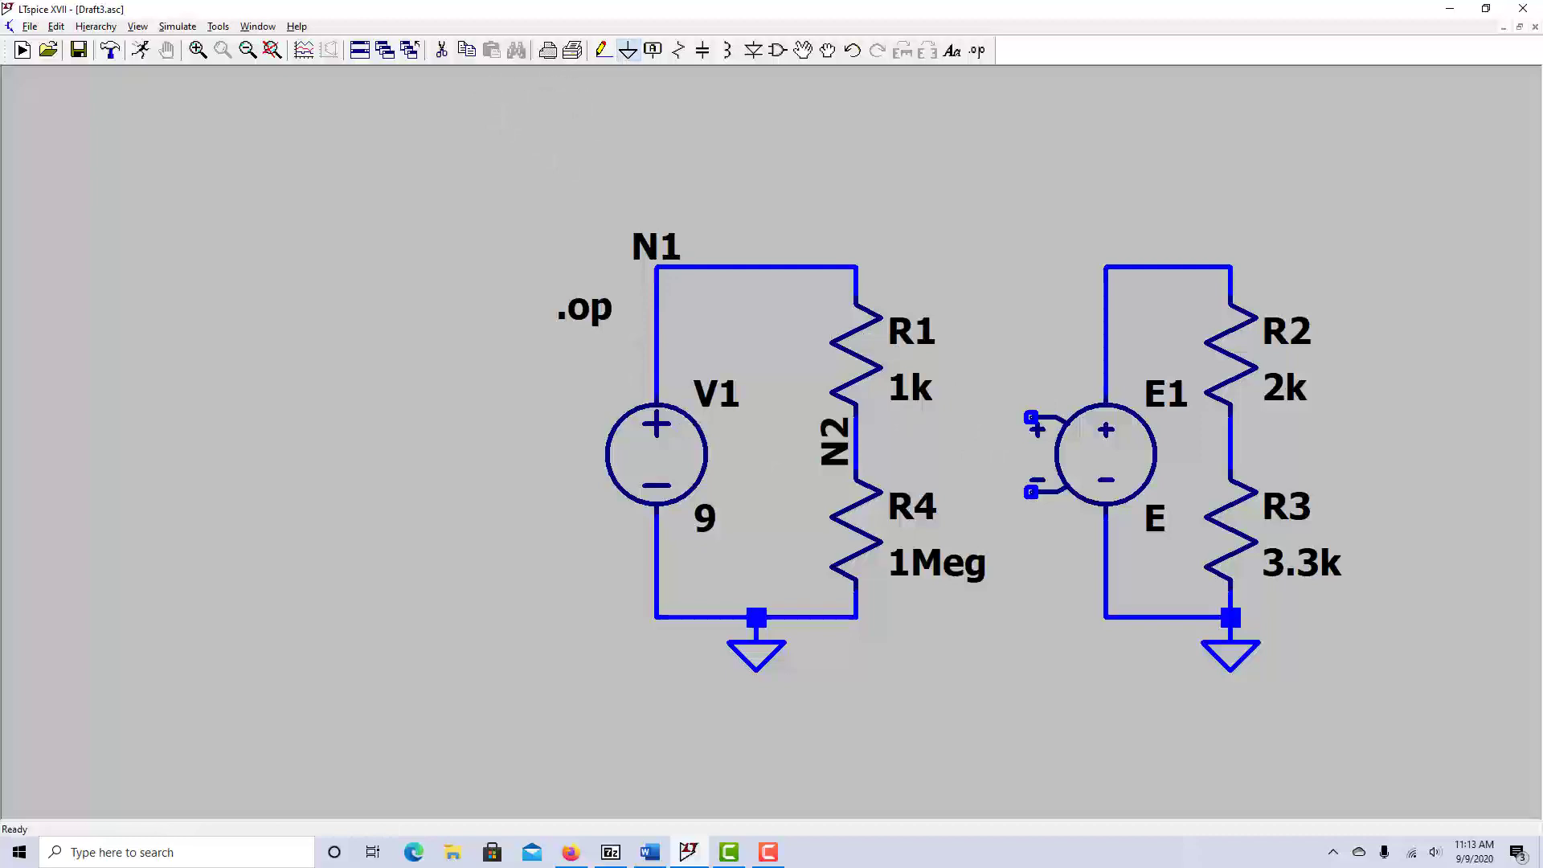
Place a ground symbol below E1's negative control terminal and wire it to that terminal.
{"action": "left_click", "coordinate": [628, 50]}
{"action": "left_click", "coordinate": [1031, 517]}
{"action": "left_click", "coordinate": [603, 50]}
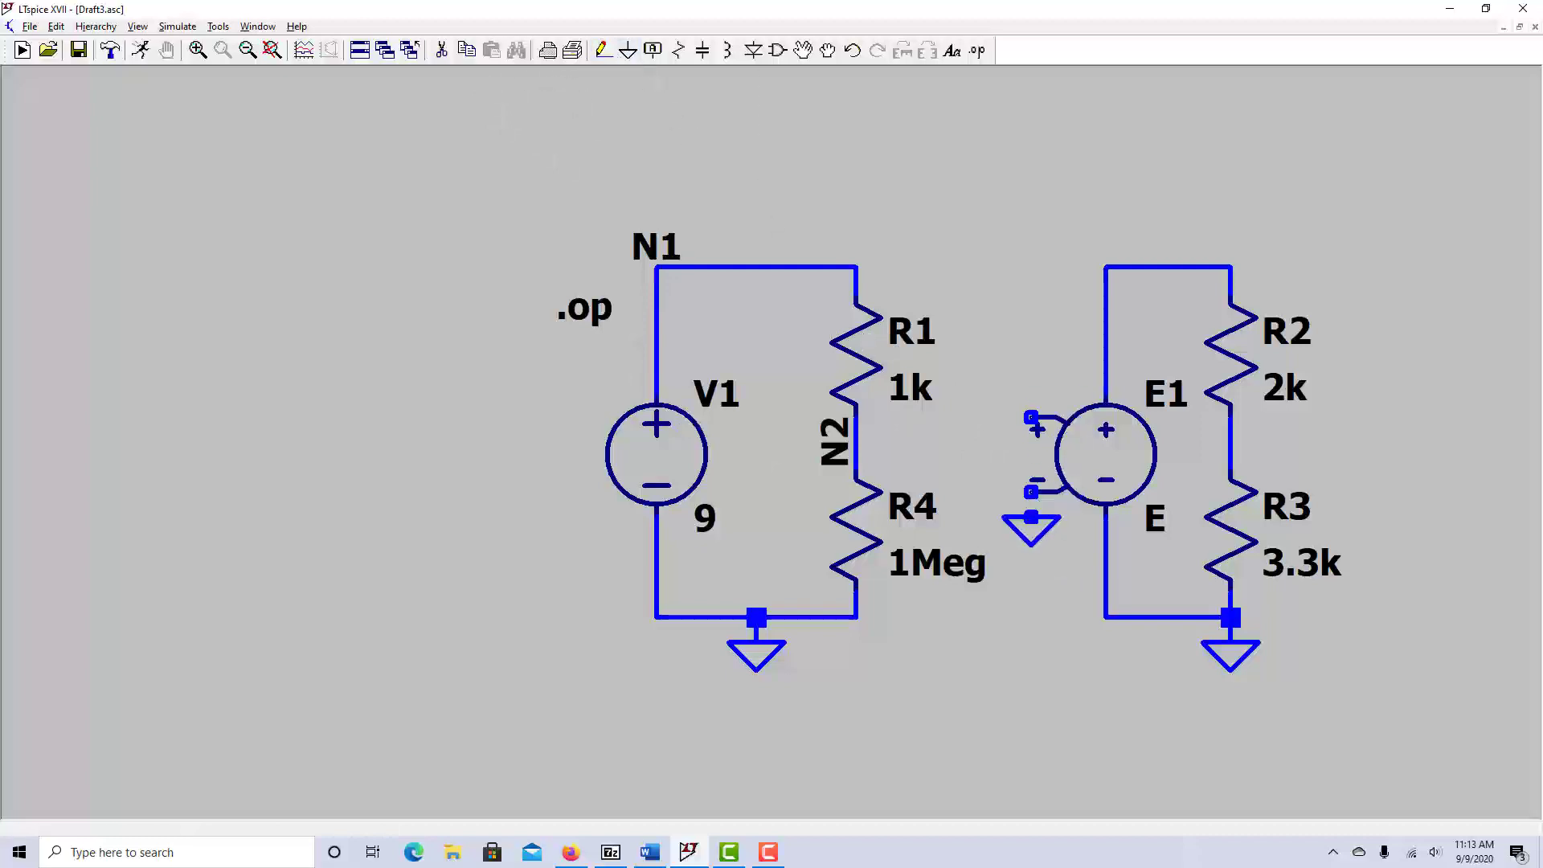
{"action": "left_click", "coordinate": [1031, 492]}
Copy the N2 net label, rotate it upright, and place it on E1's positive control terminal.
{"action": "left_click", "coordinate": [466, 50]}
{"action": "left_click", "coordinate": [827, 440]}
{"action": "key", "text": "ctrl+r"}
{"action": "left_click", "coordinate": [1032, 418]}
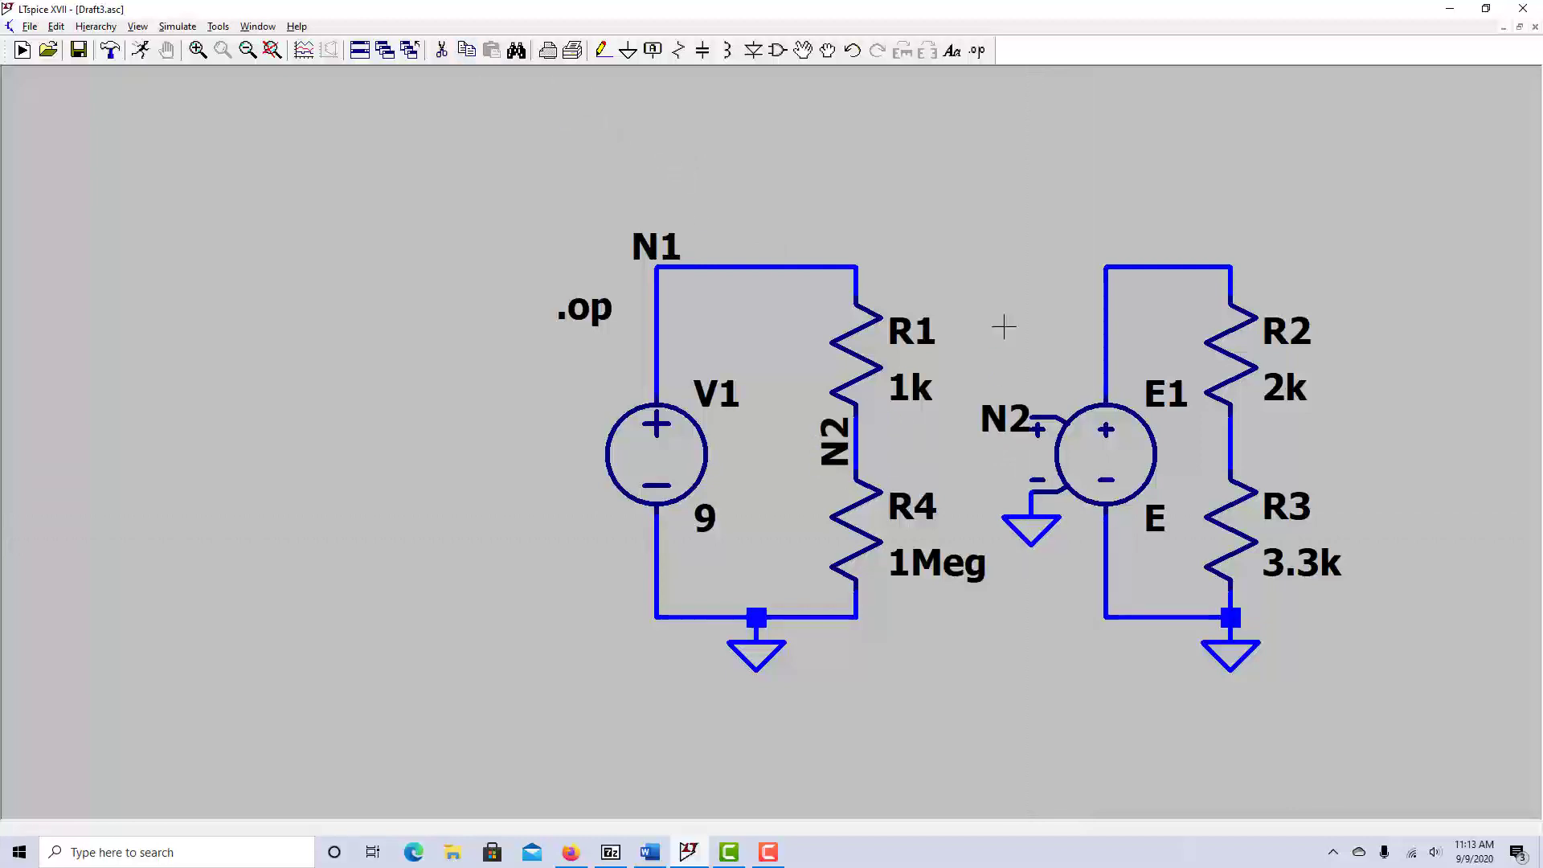
Set the value of the voltage-dependent source E1 to 0.2.
{"action": "right_click", "coordinate": [1122, 461]}
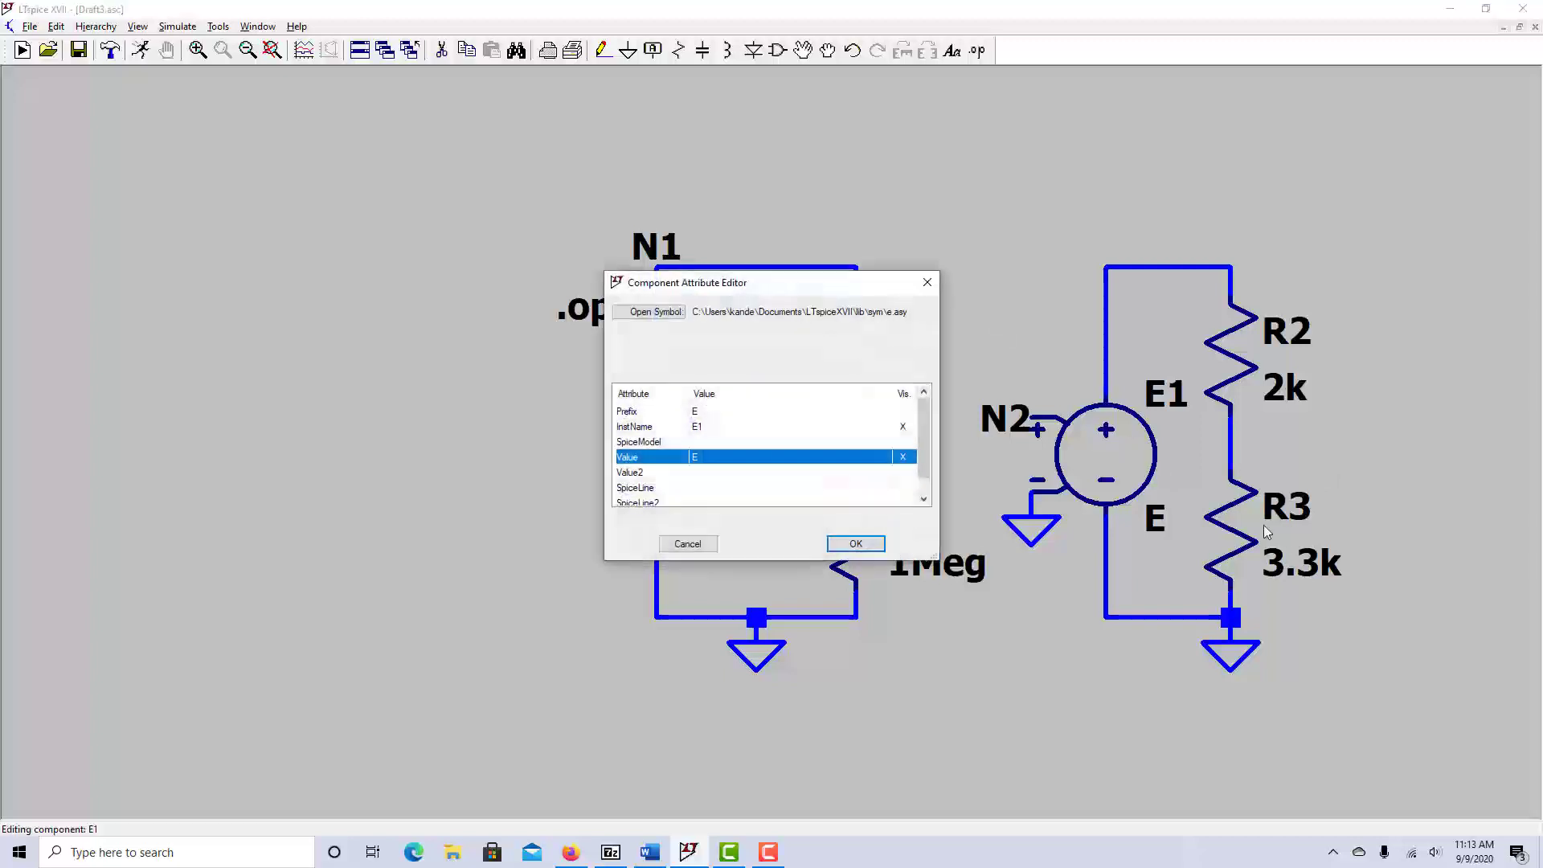
{"action": "left_click", "coordinate": [702, 458]}
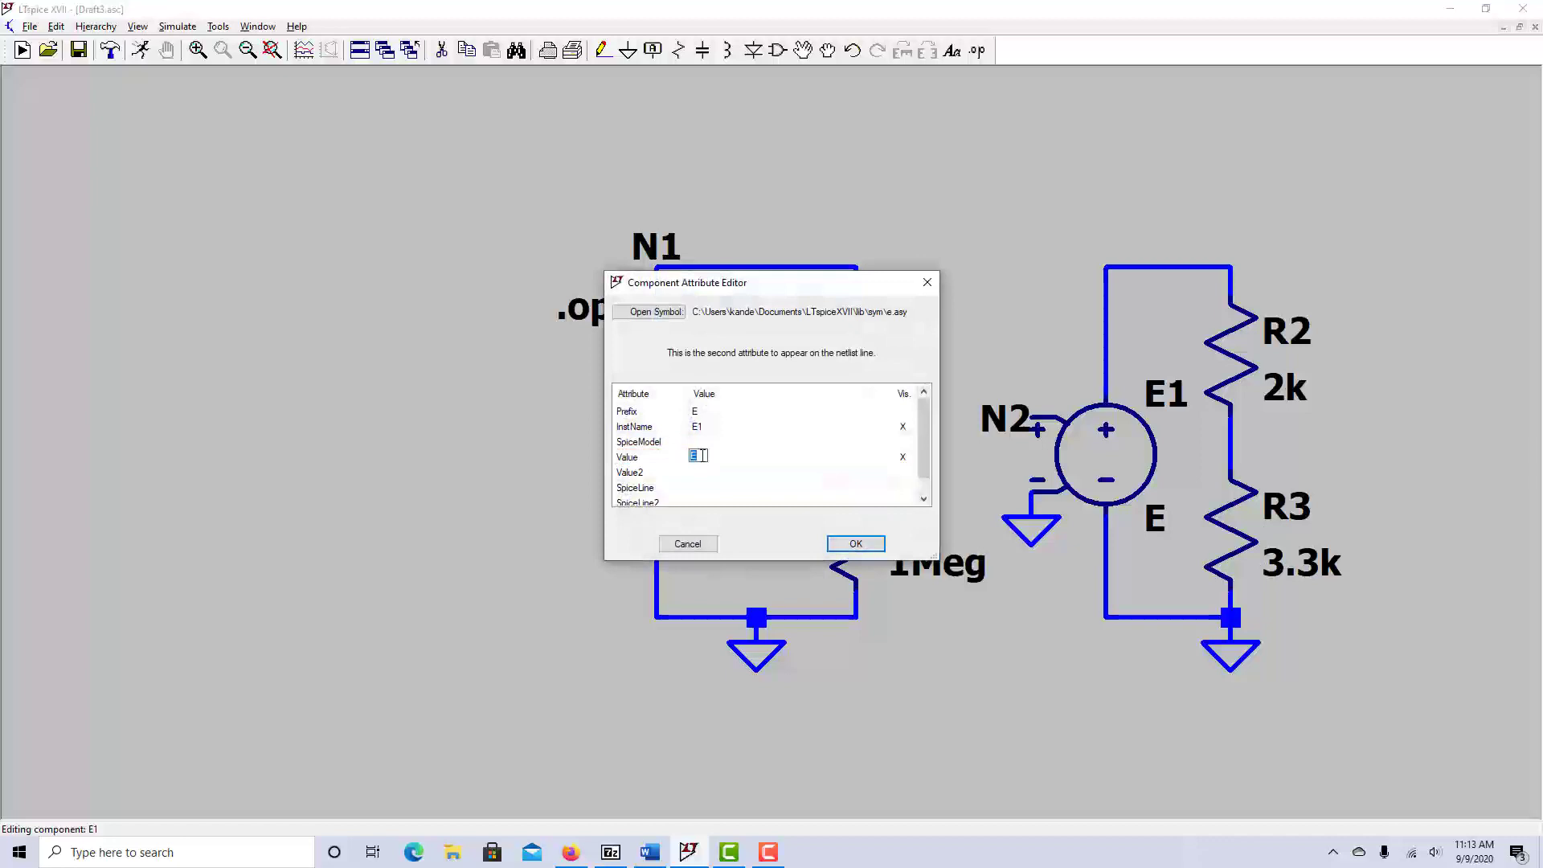
{"action": "type", "text": "0.2"}
{"action": "key", "text": "Return"}
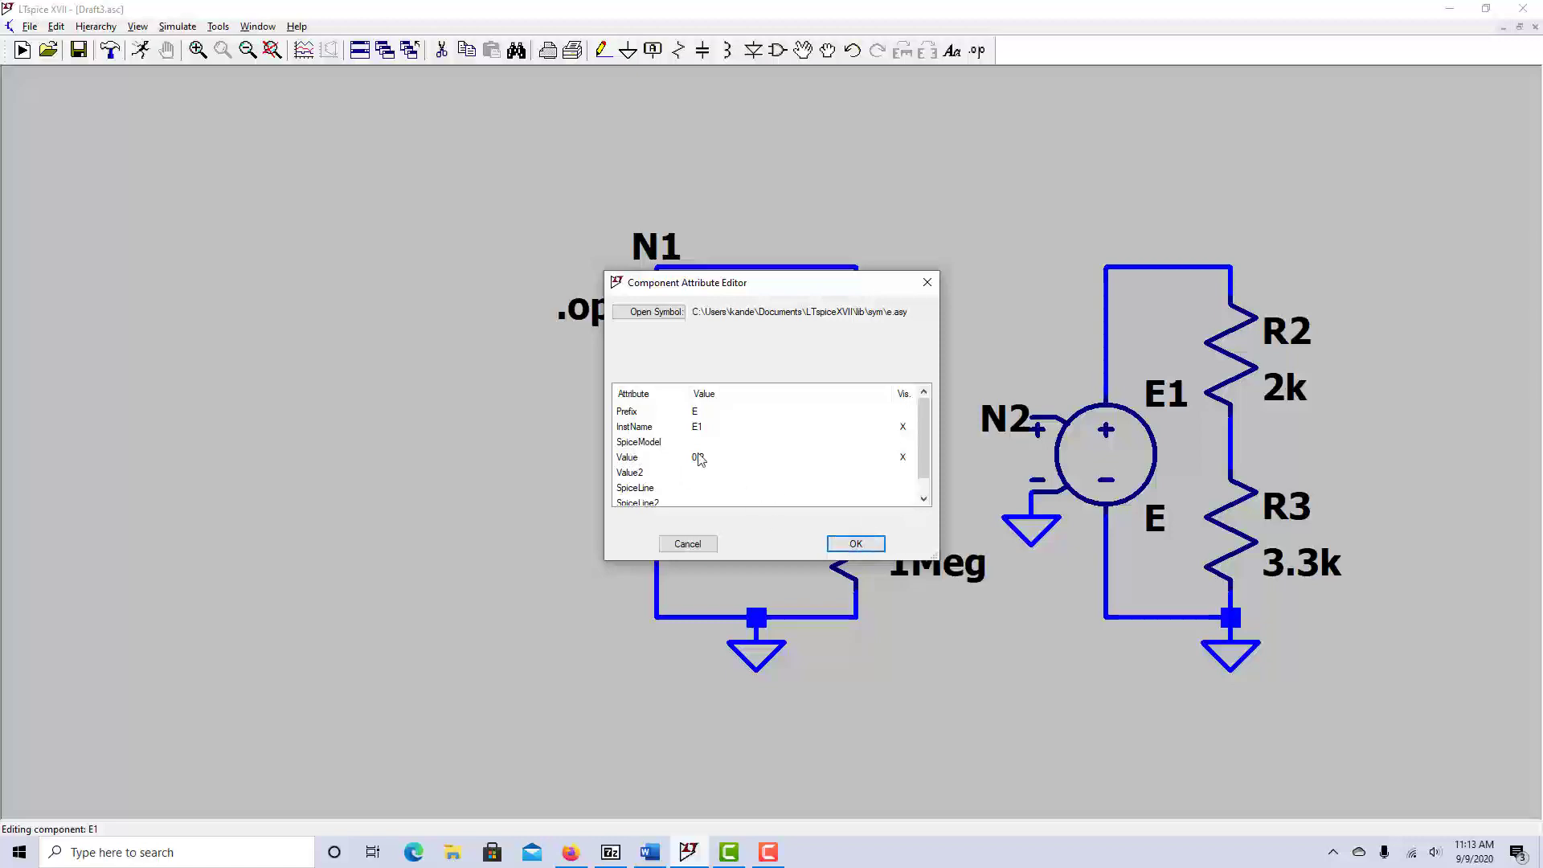
{"action": "left_click", "coordinate": [857, 545]}
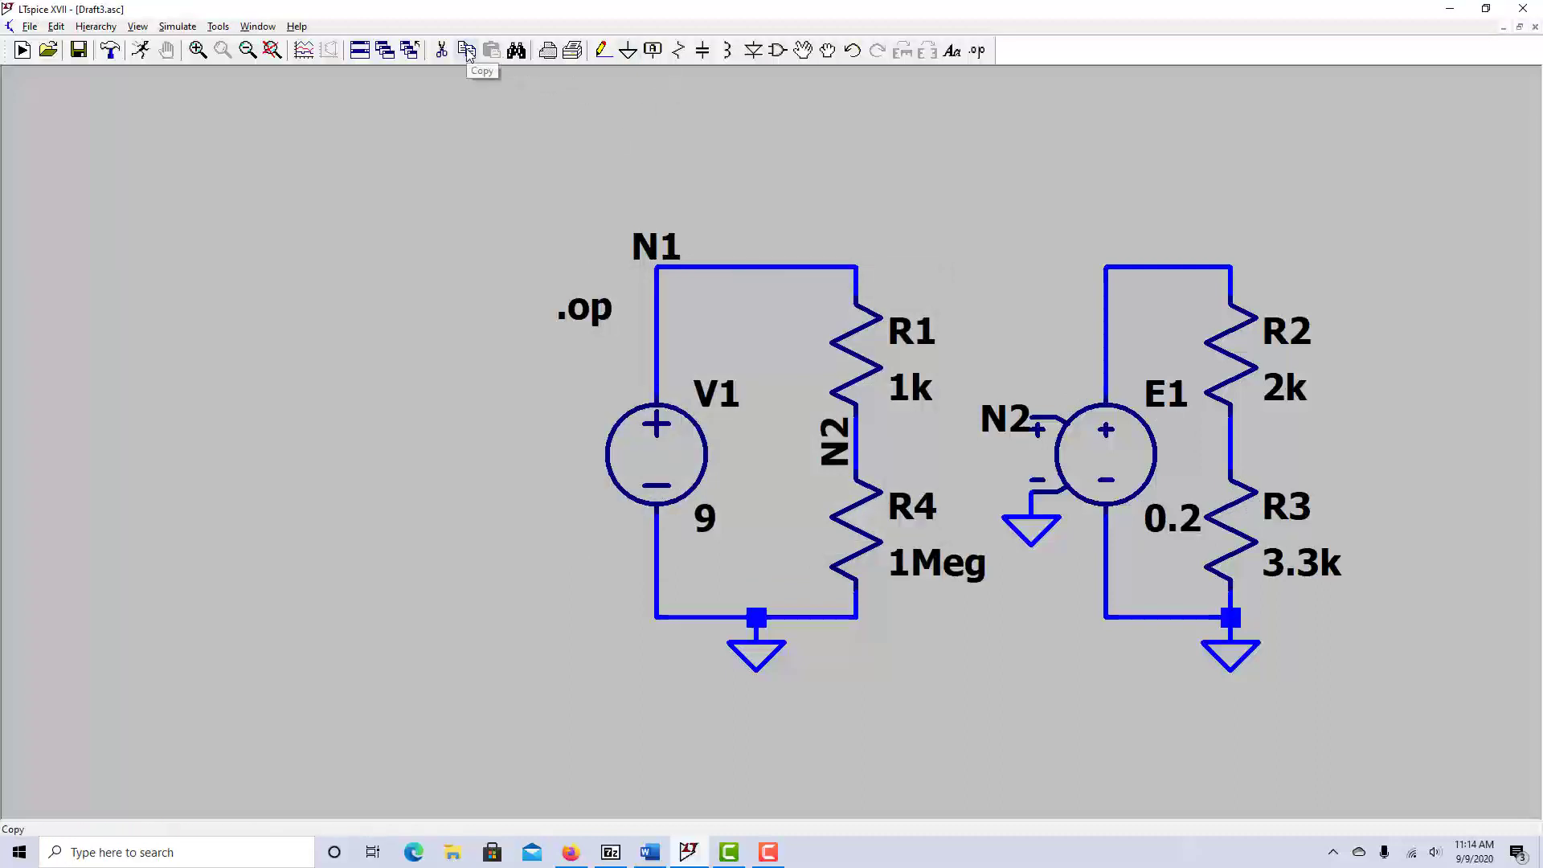
Add a net label N3 at the upper end of R2.
{"action": "left_click", "coordinate": [657, 53]}
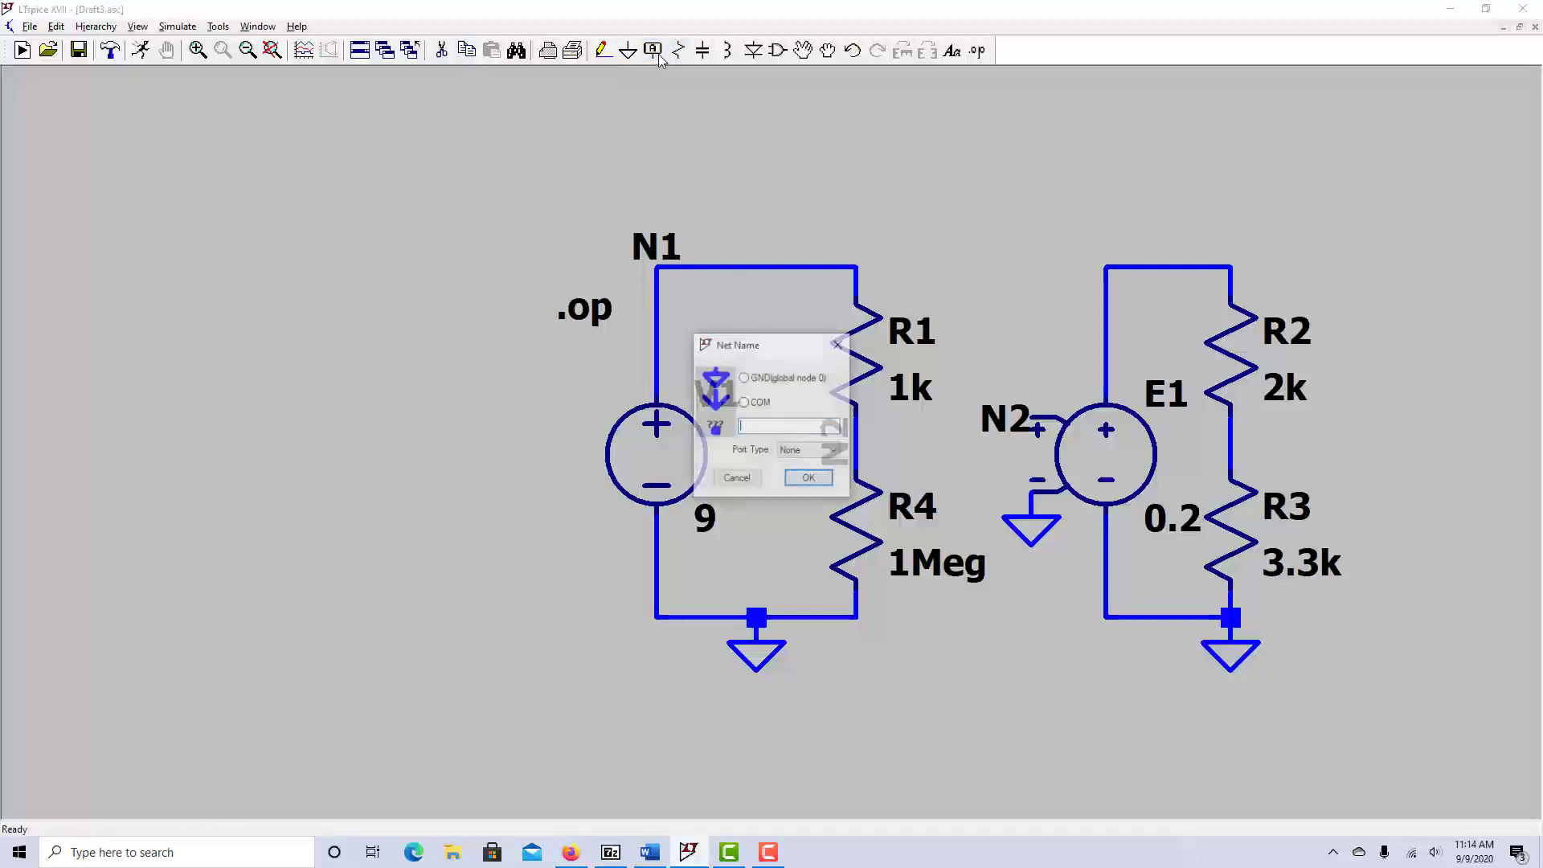
{"action": "type", "text": "N3"}
{"action": "left_click", "coordinate": [810, 479]}
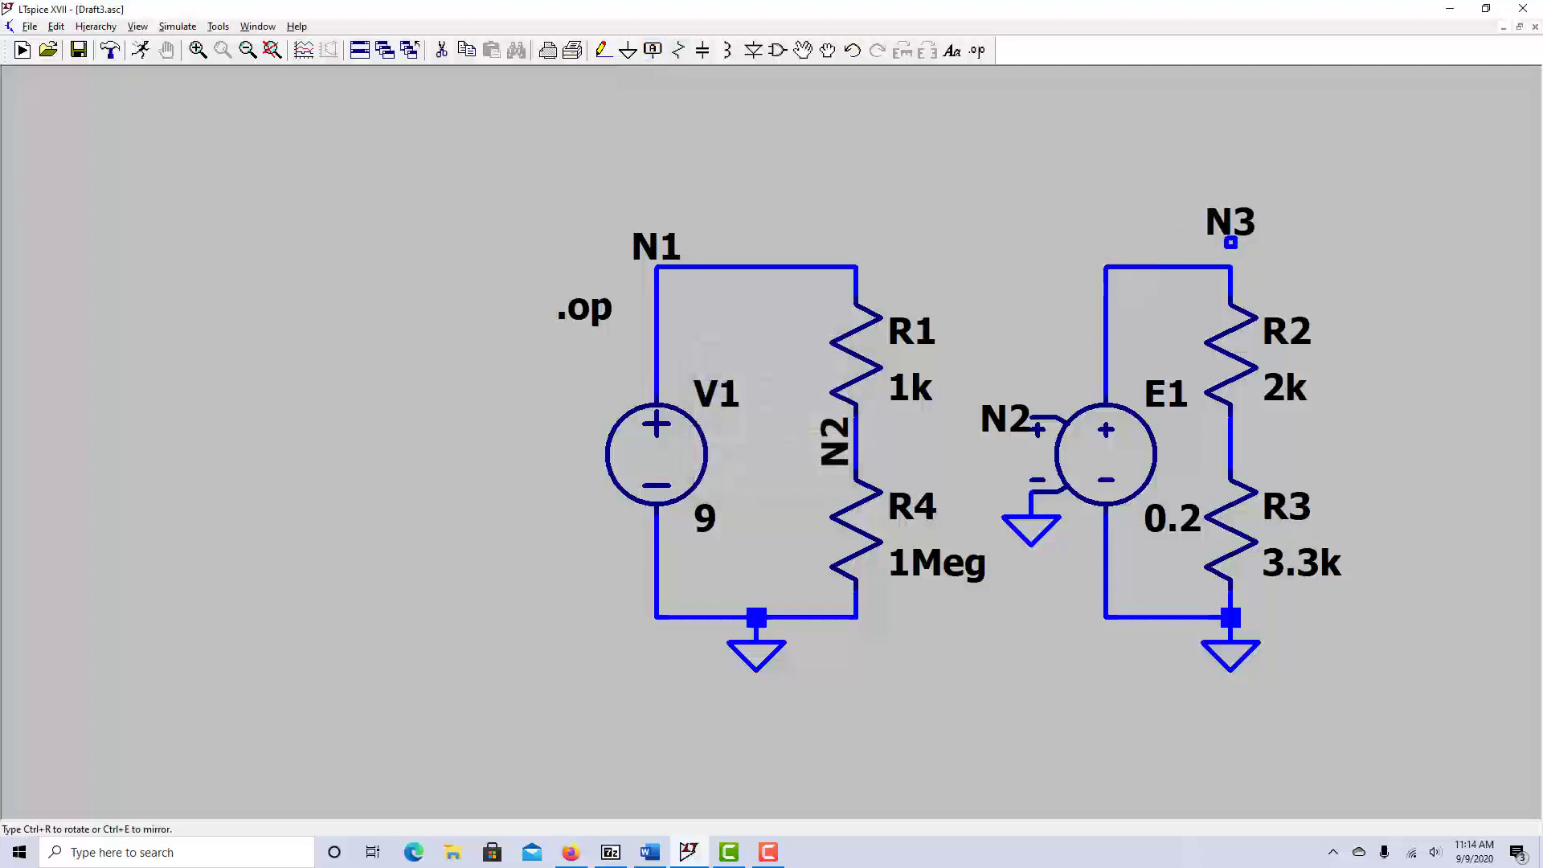
{"action": "left_click", "coordinate": [1231, 266]}
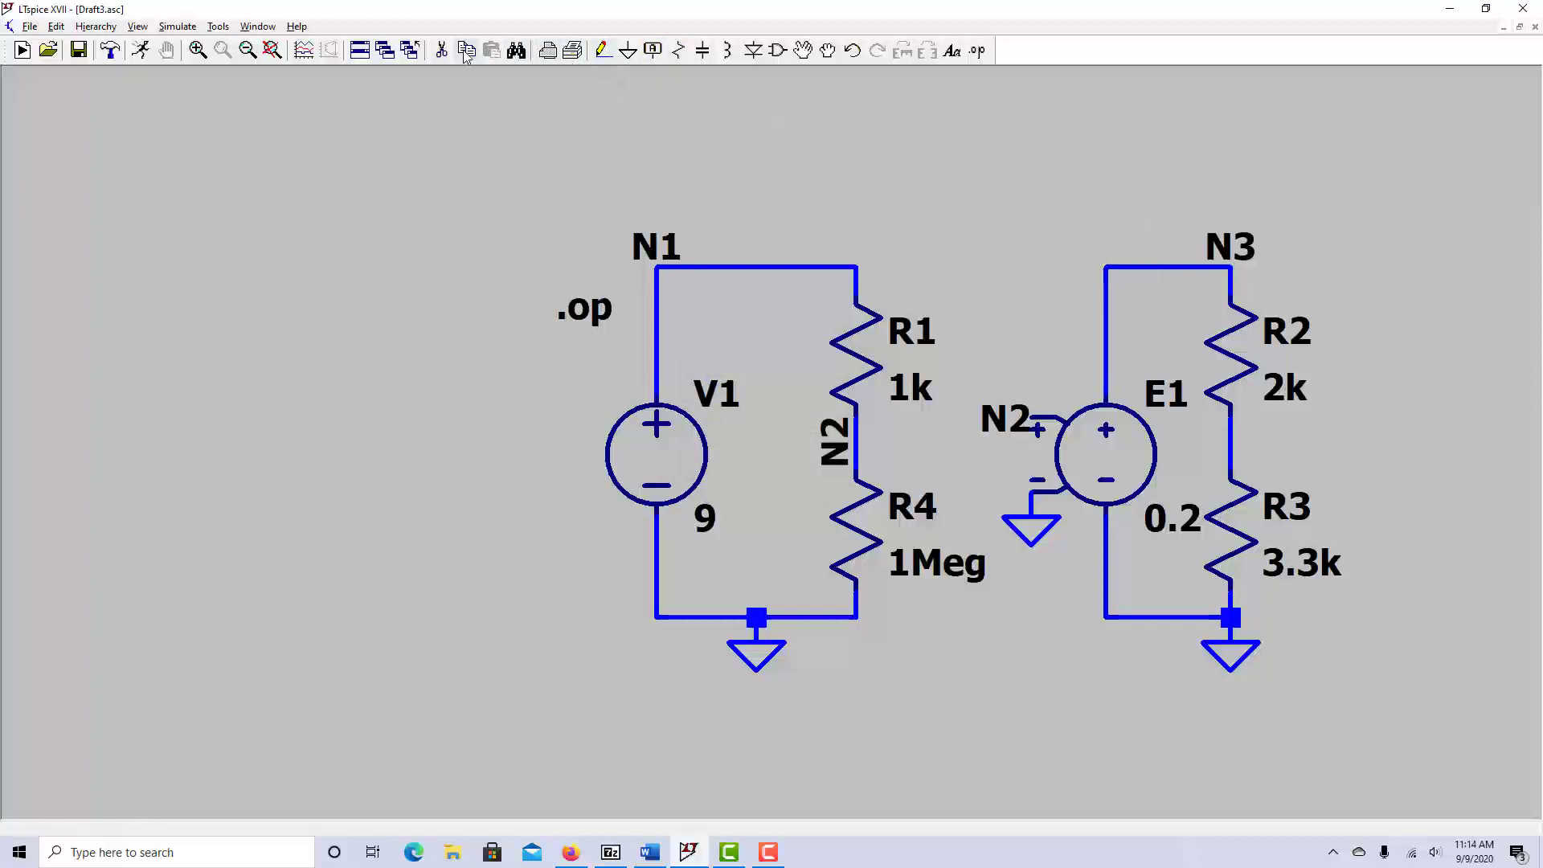
Add a net label N4, rotated upright, on the wire between R2 and R3.
{"action": "left_click", "coordinate": [652, 50]}
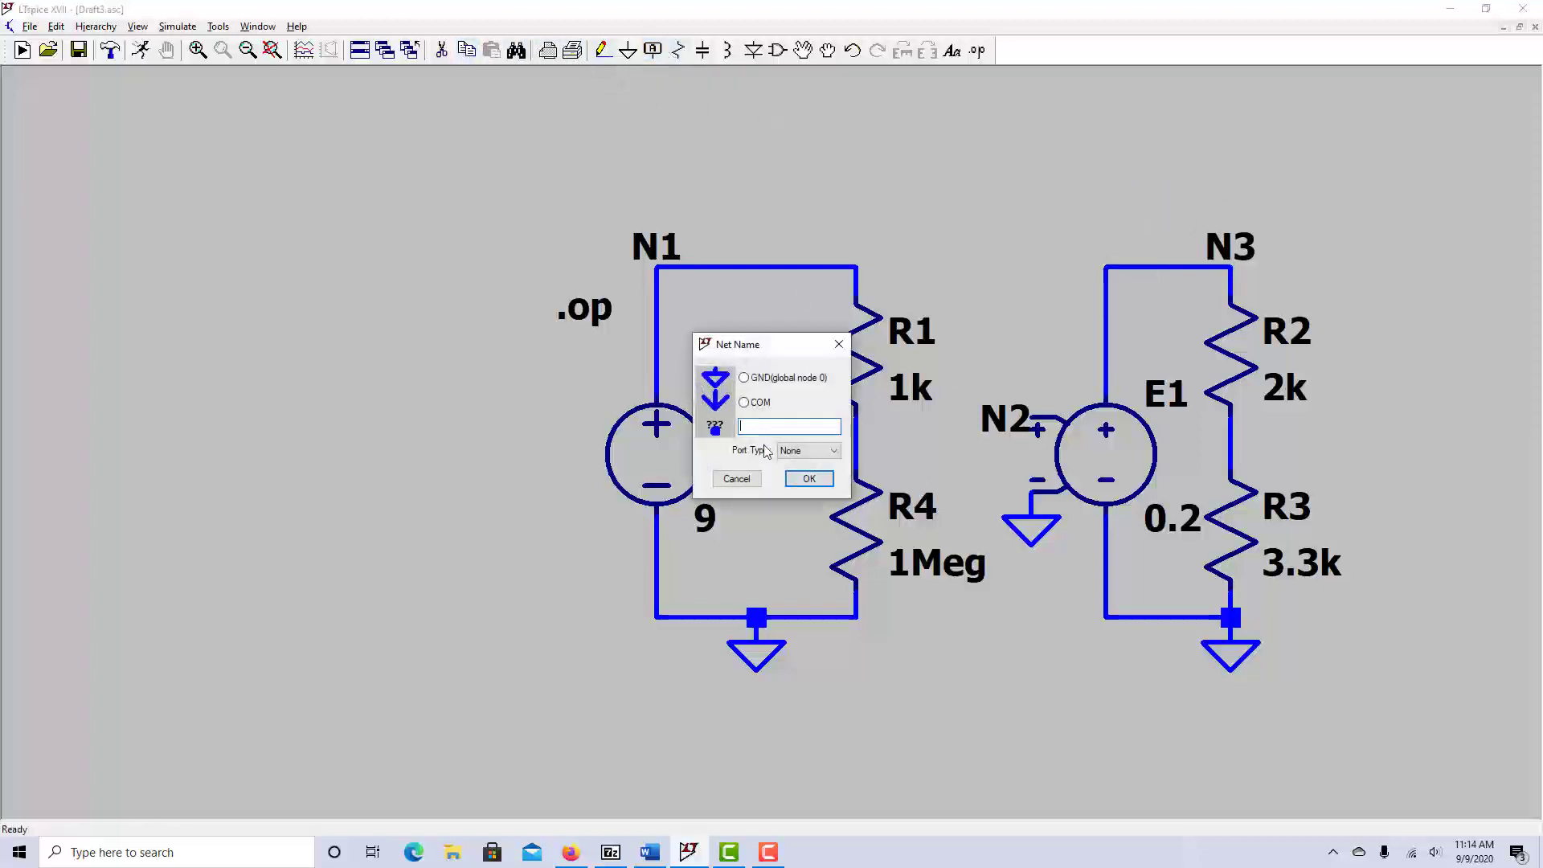
{"action": "type", "text": "N4"}
{"action": "left_click", "coordinate": [810, 480]}
{"action": "key", "text": "ctrl+r"}
{"action": "left_click", "coordinate": [1231, 442]}
{"action": "key", "text": "Escape"}
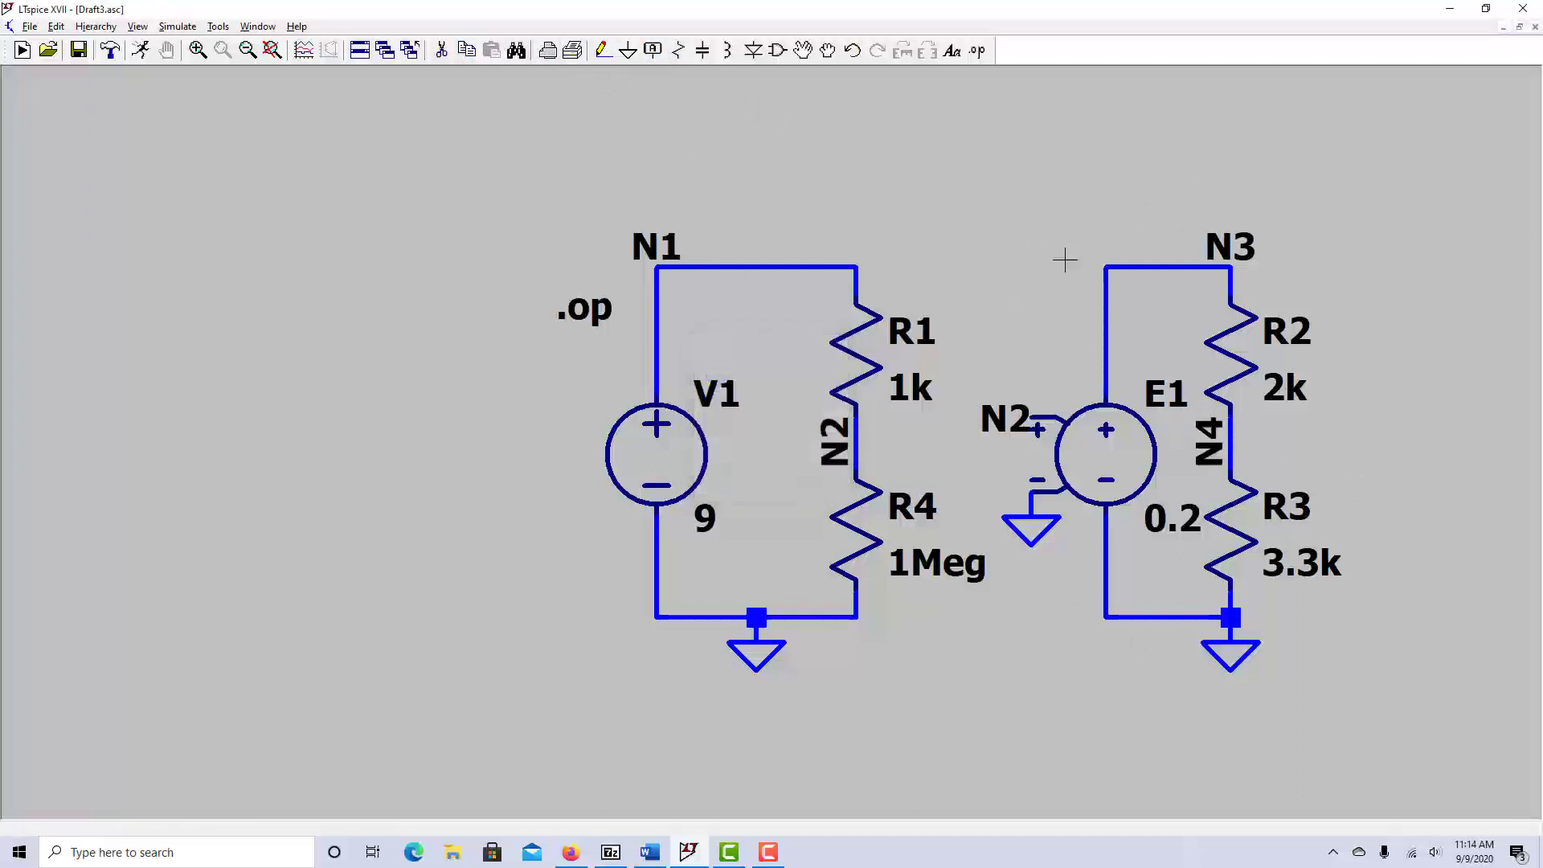
Run the operating point simulation and move the results window clear of the second branch.
{"action": "left_click", "coordinate": [178, 26]}
{"action": "left_click", "coordinate": [188, 48]}
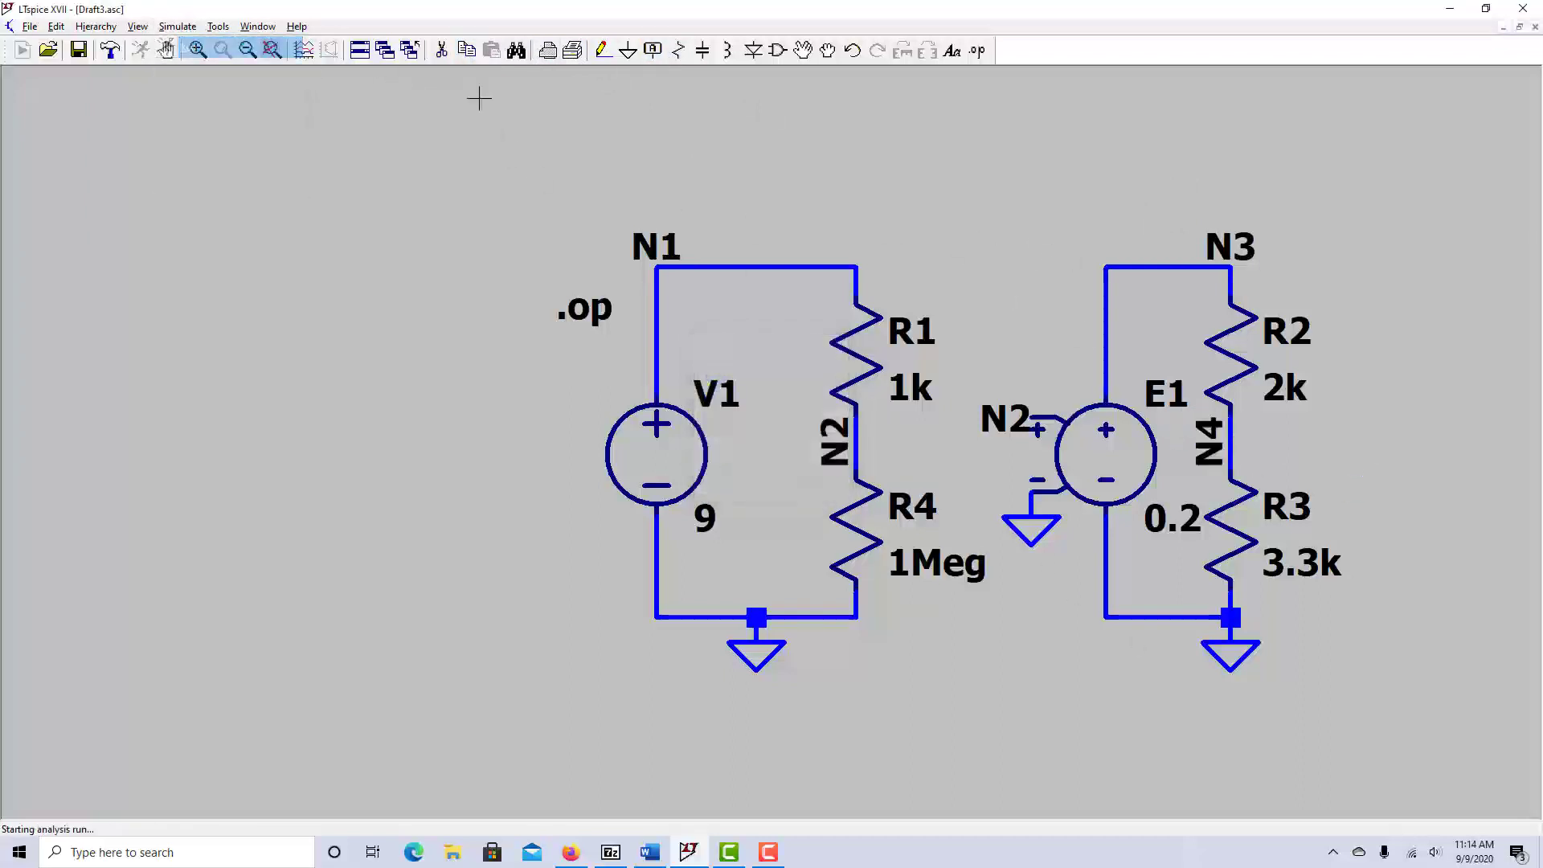
{"action": "left_click_drag", "start_coordinate": [1167, 175], "coordinate": [340, 174]}
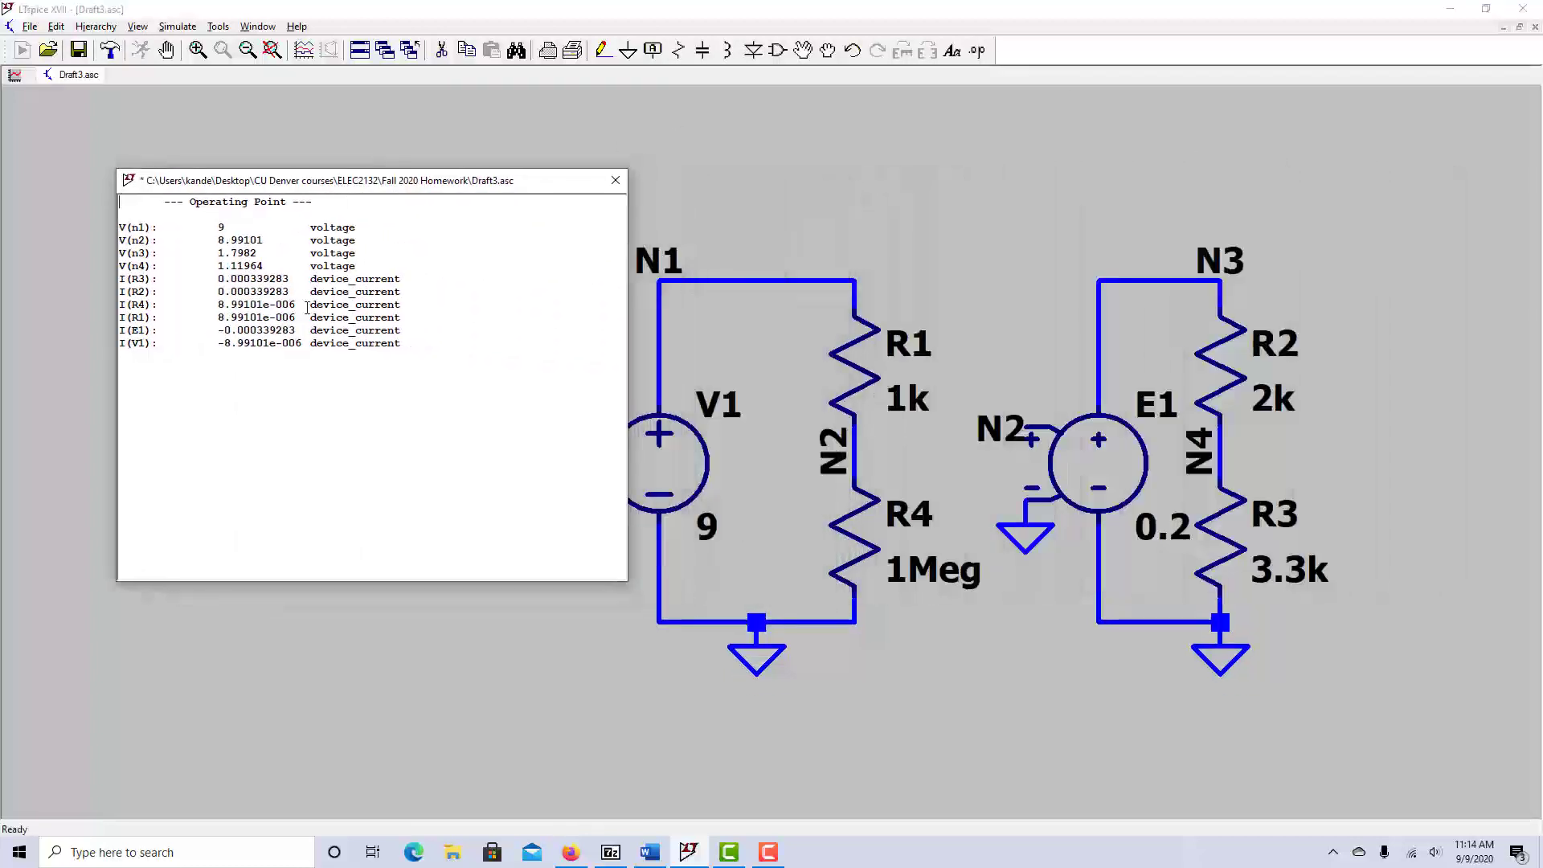
Compare the operating point voltages at n2, n3 and n4, and close the results.
{"action": "double_click", "coordinate": [237, 252]}
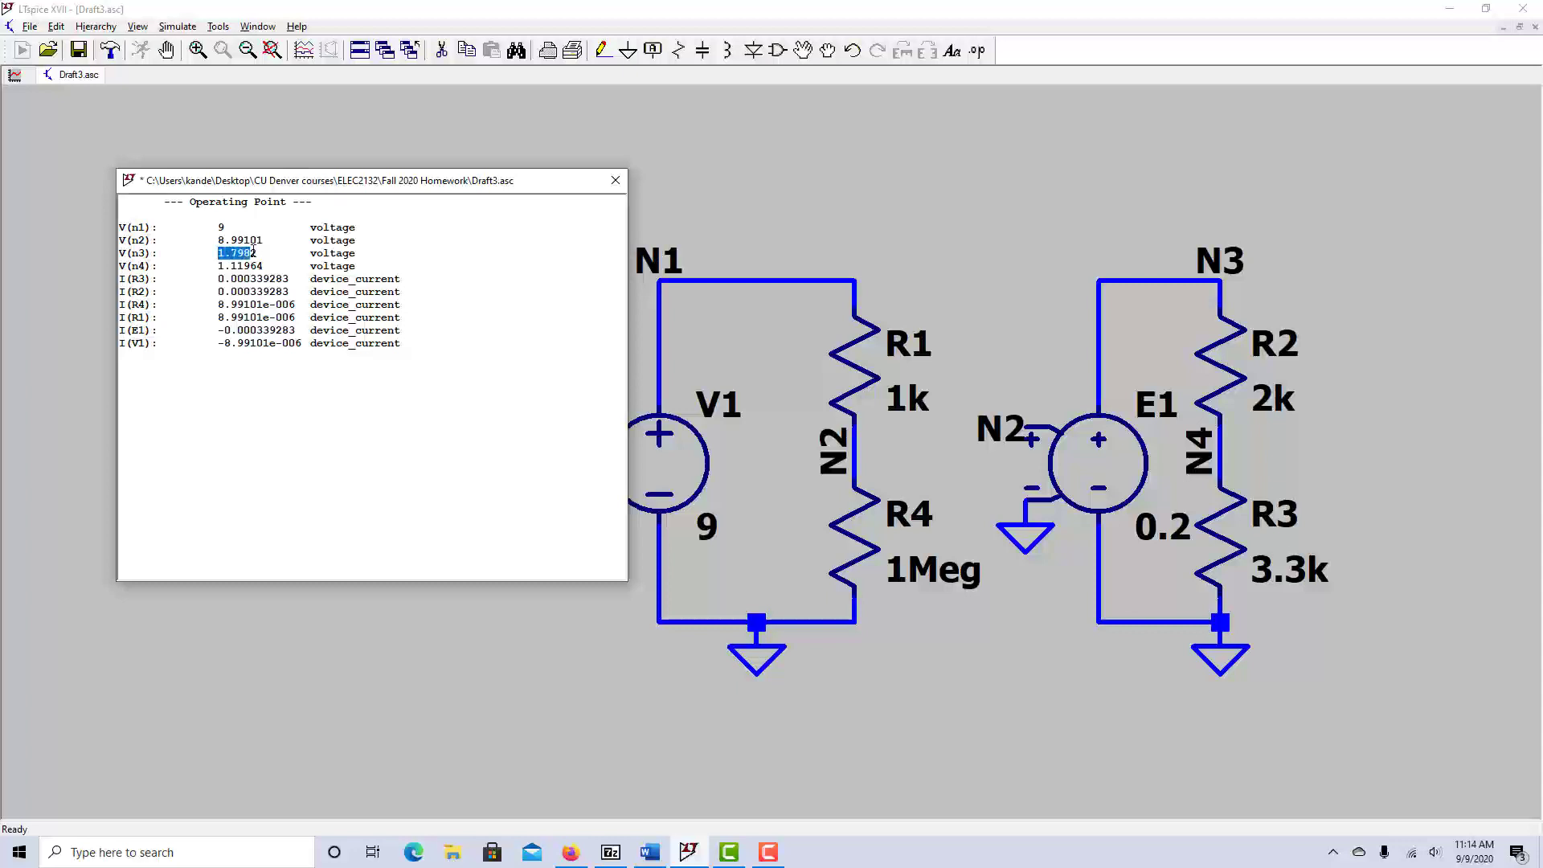
{"action": "left_click", "coordinate": [257, 253]}
{"action": "double_click", "coordinate": [239, 265]}
{"action": "left_click", "coordinate": [281, 265]}
{"action": "left_click_drag", "start_coordinate": [257, 252], "coordinate": [218, 255]}
{"action": "left_click", "coordinate": [266, 248]}
{"action": "left_click_drag", "start_coordinate": [266, 239], "coordinate": [218, 241]}
{"action": "left_click", "coordinate": [283, 241]}
{"action": "left_click", "coordinate": [616, 184]}
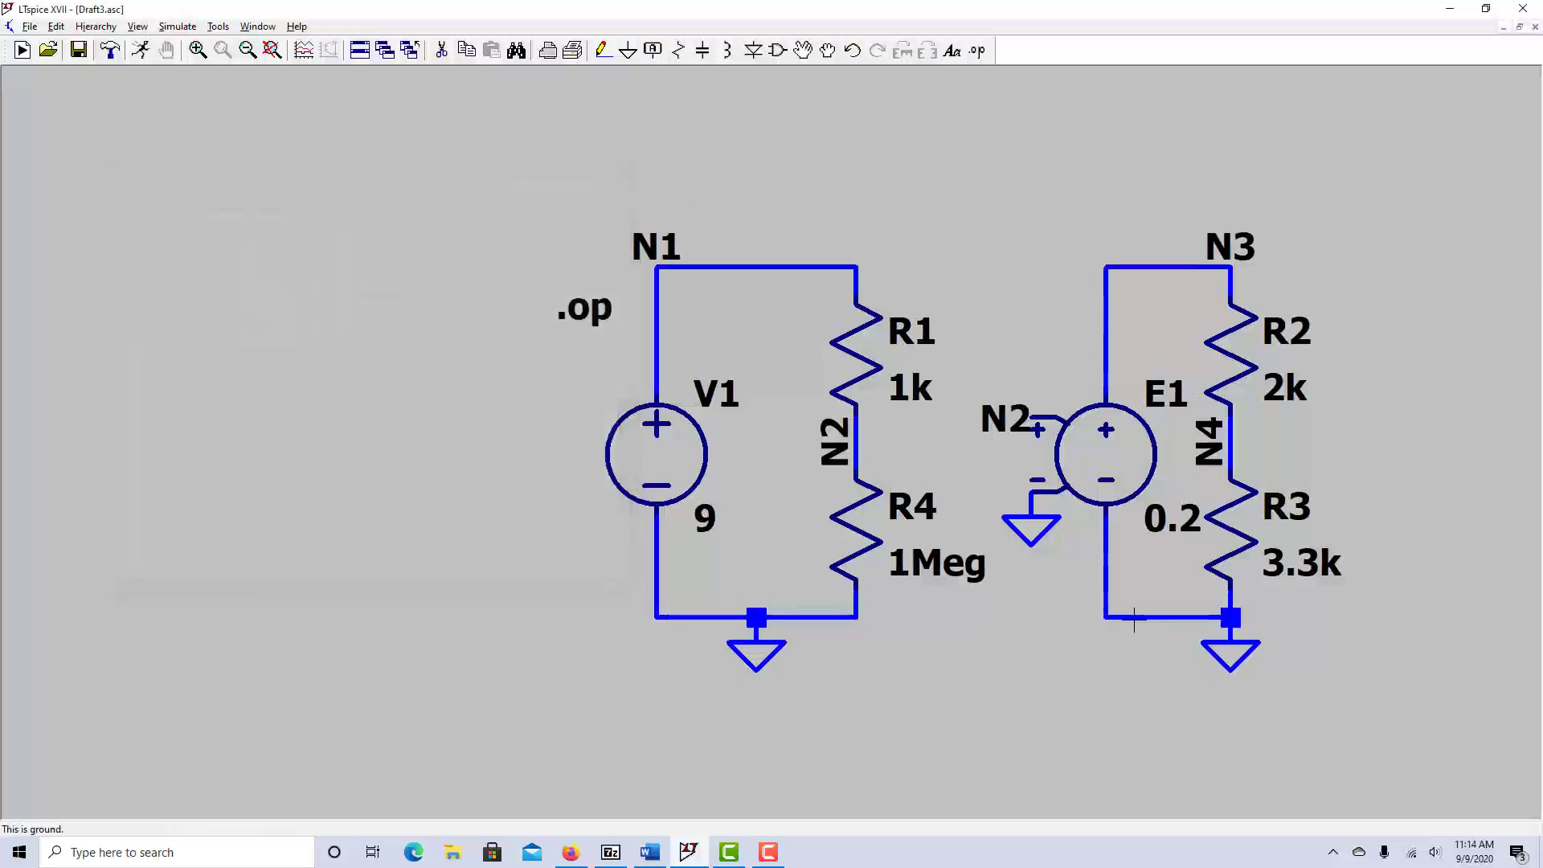
Replace the E1 source with a voltage-dependent current source (component g) on the same terminals.
{"action": "left_click", "coordinate": [442, 50]}
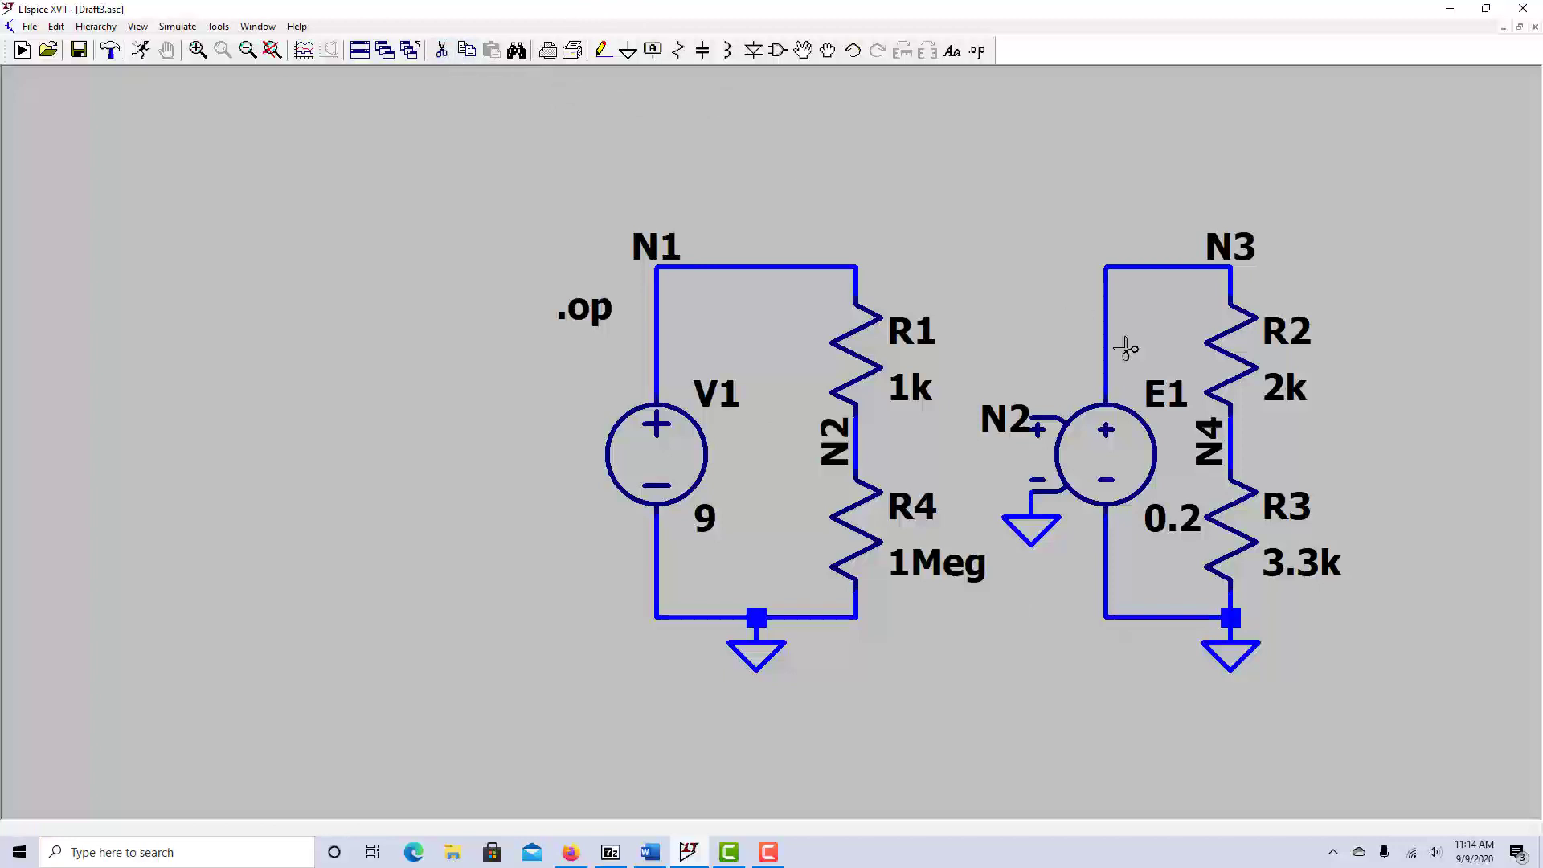
{"action": "left_click", "coordinate": [1106, 457]}
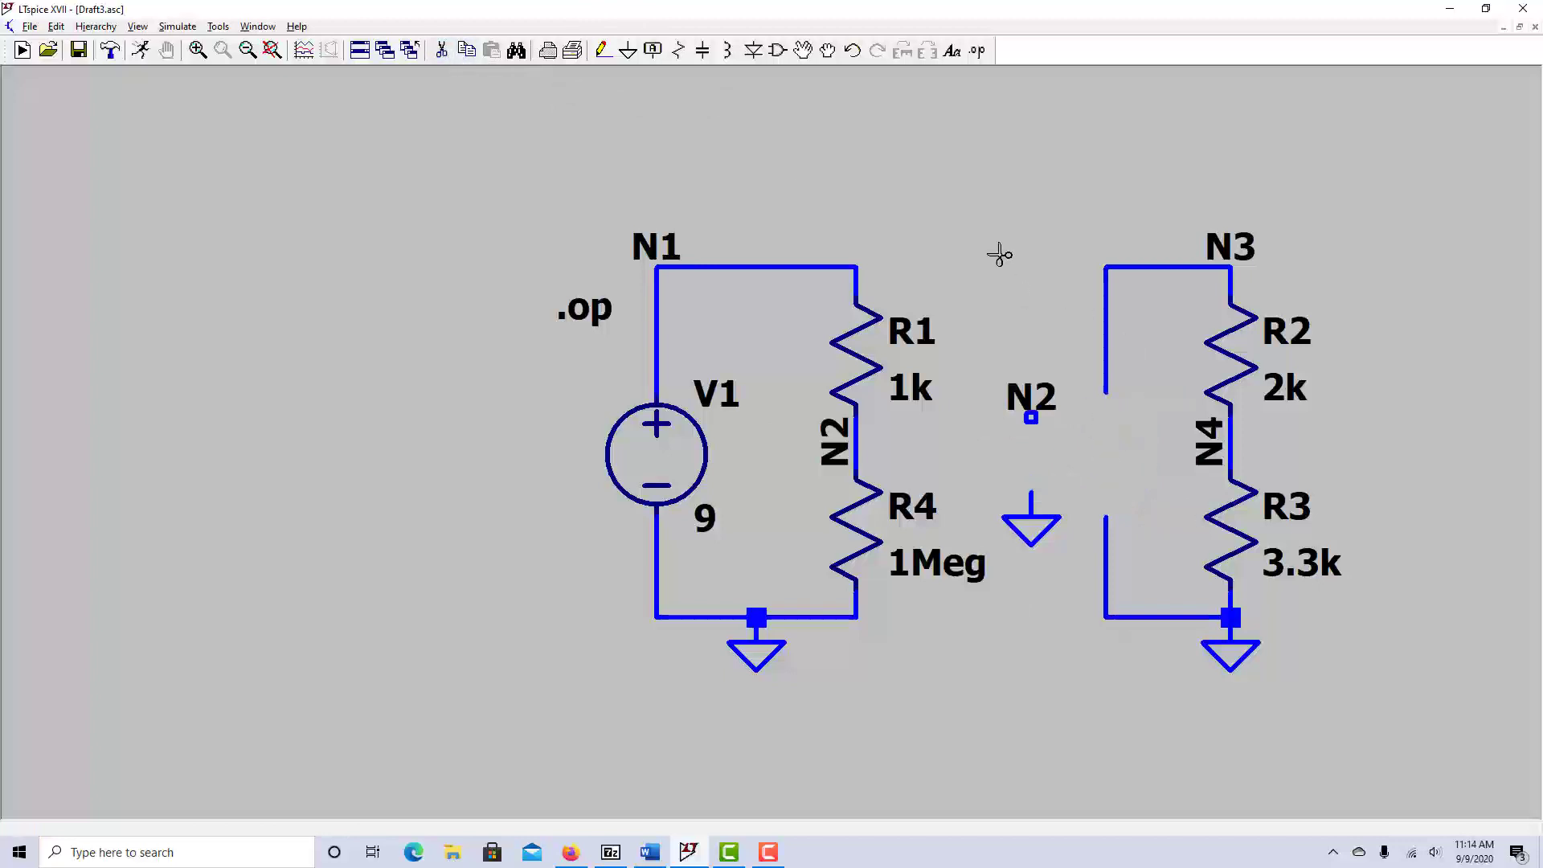
{"action": "left_click", "coordinate": [778, 50]}
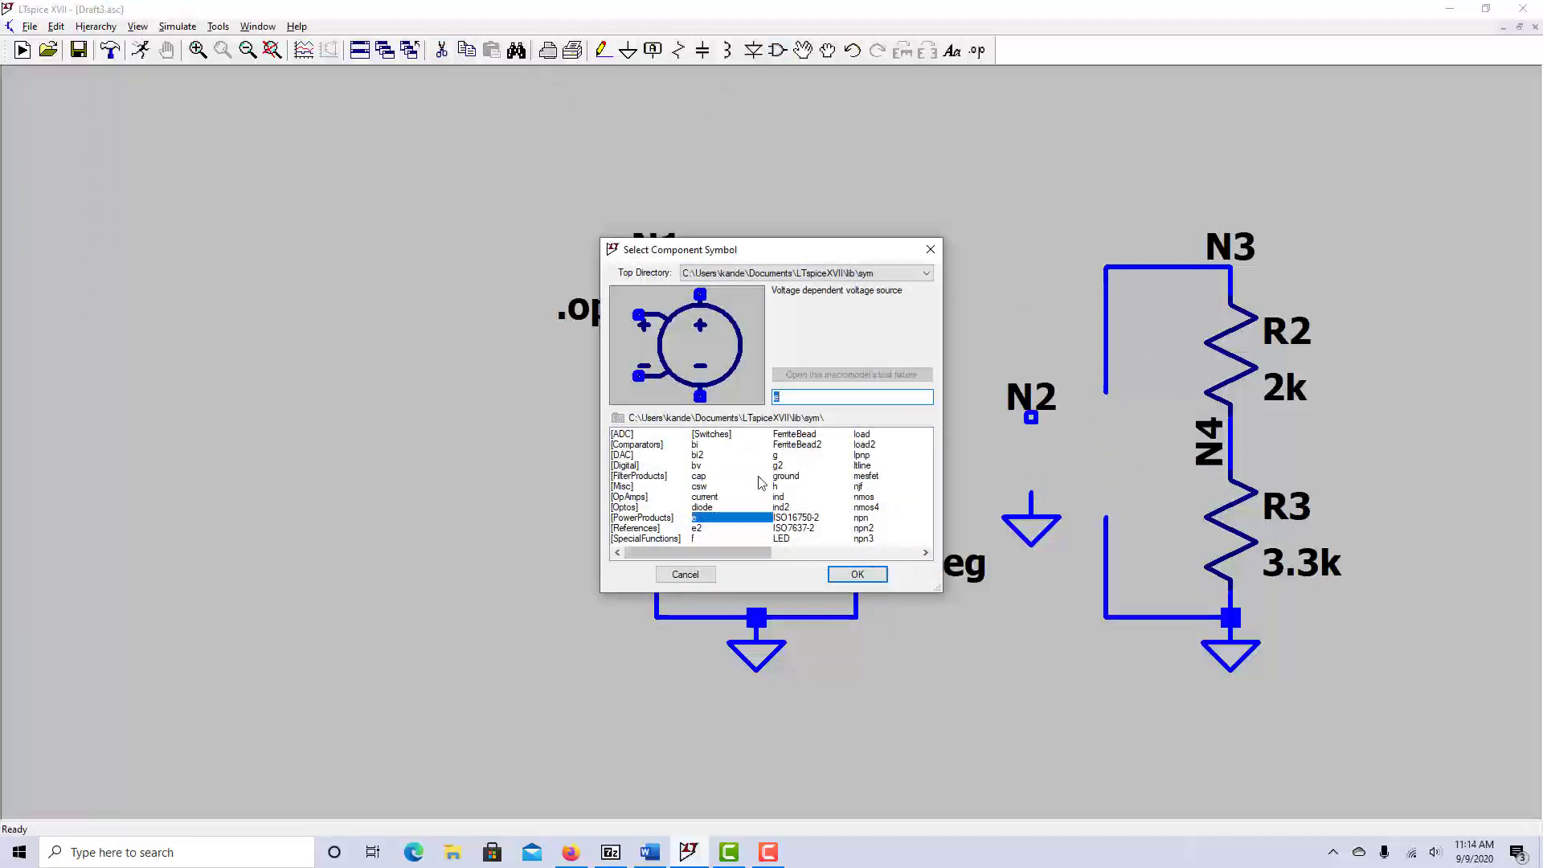
{"action": "left_click", "coordinate": [776, 455]}
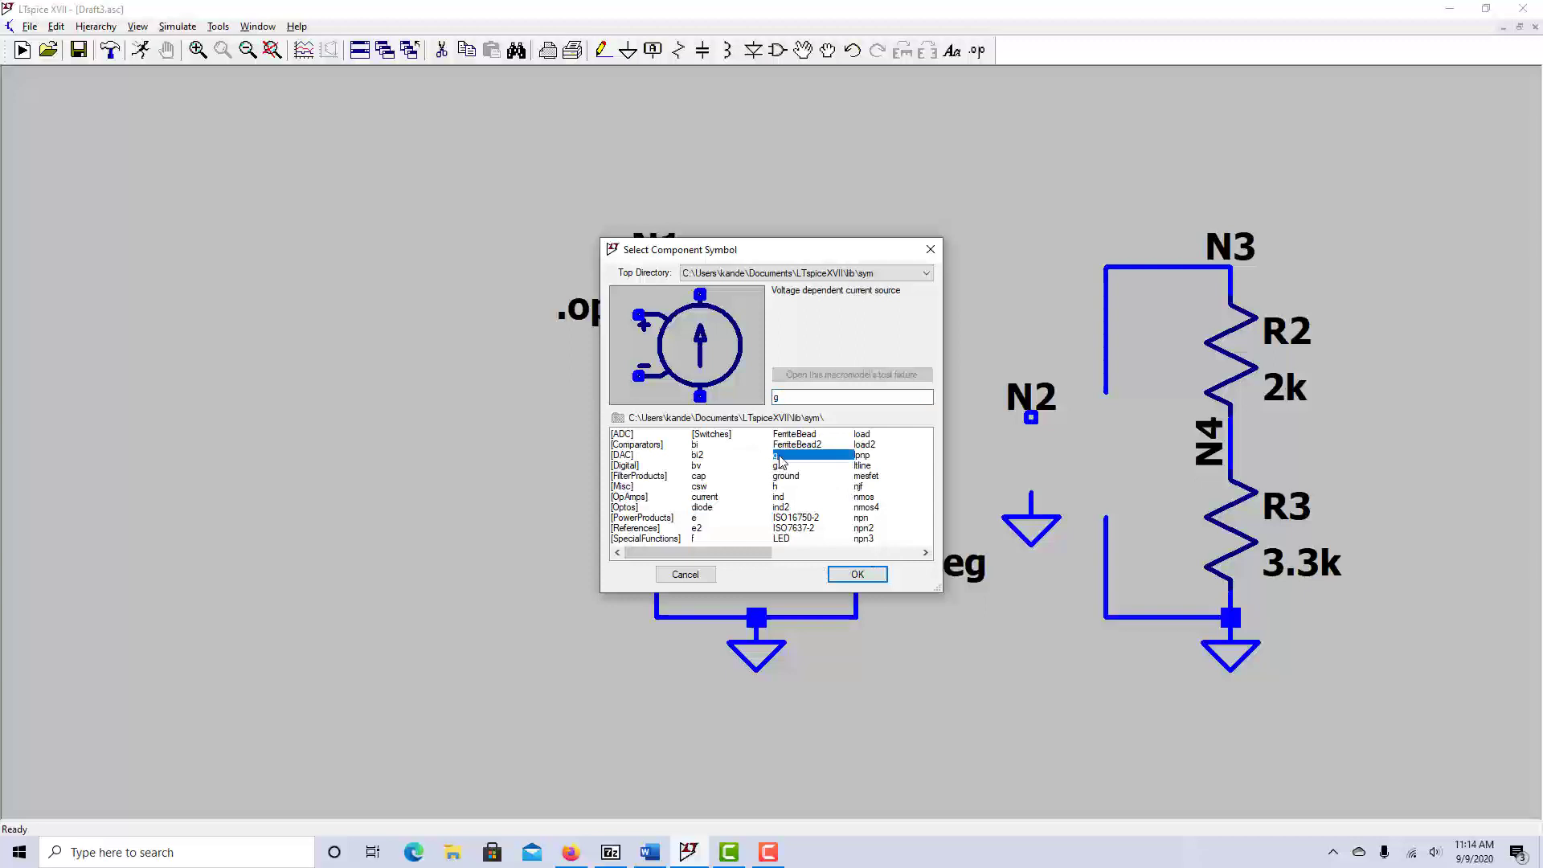
{"action": "left_click", "coordinate": [876, 577]}
{"action": "left_click", "coordinate": [1106, 398]}
{"action": "key", "text": "Escape"}
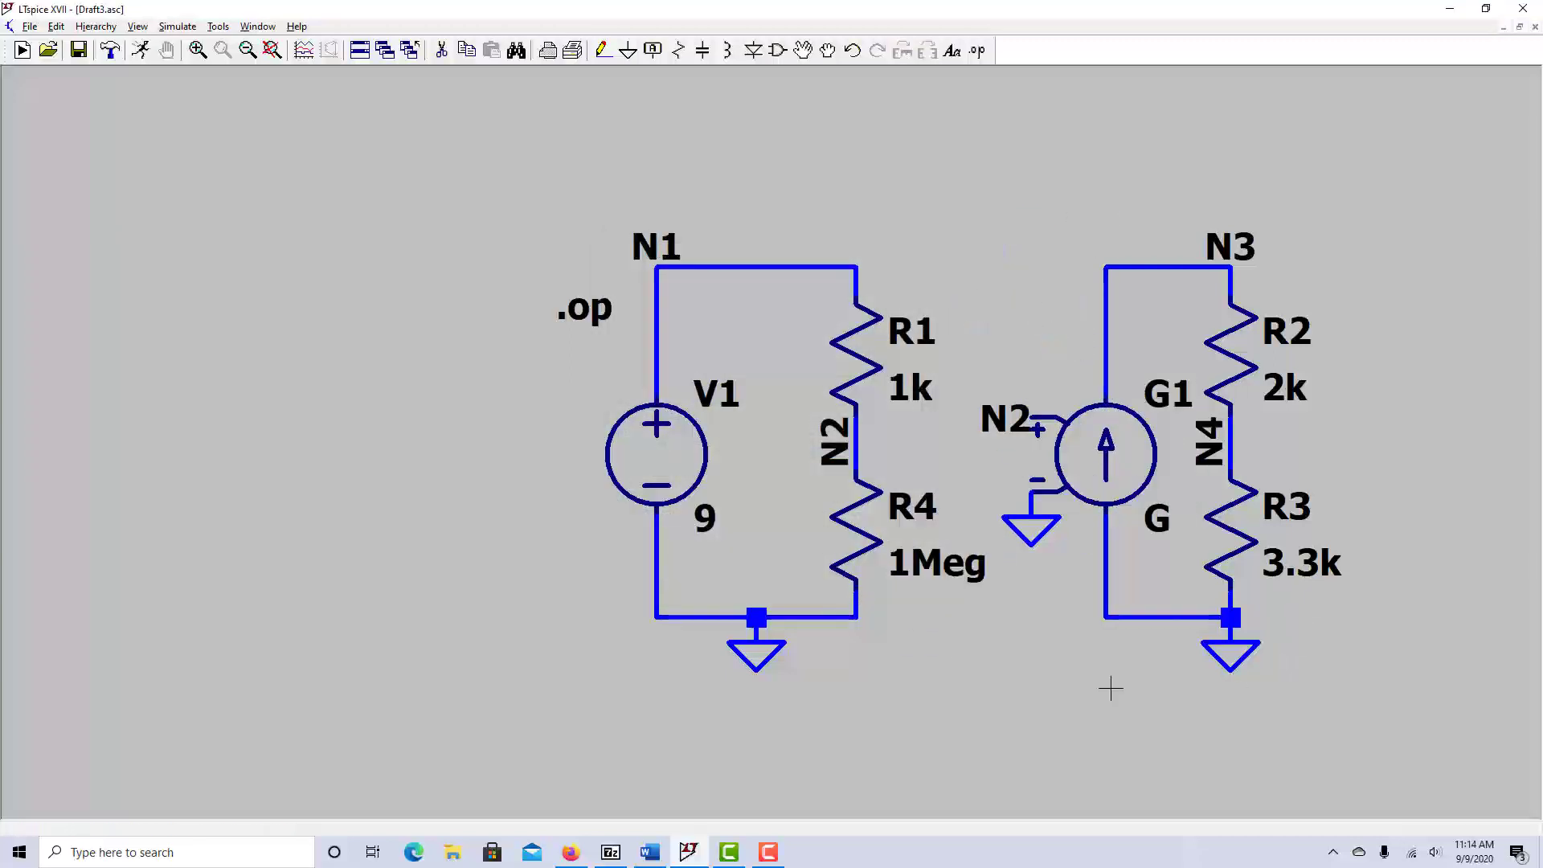
Set the value of the voltage-dependent current source G1 to 2u.
{"action": "right_click", "coordinate": [1125, 450]}
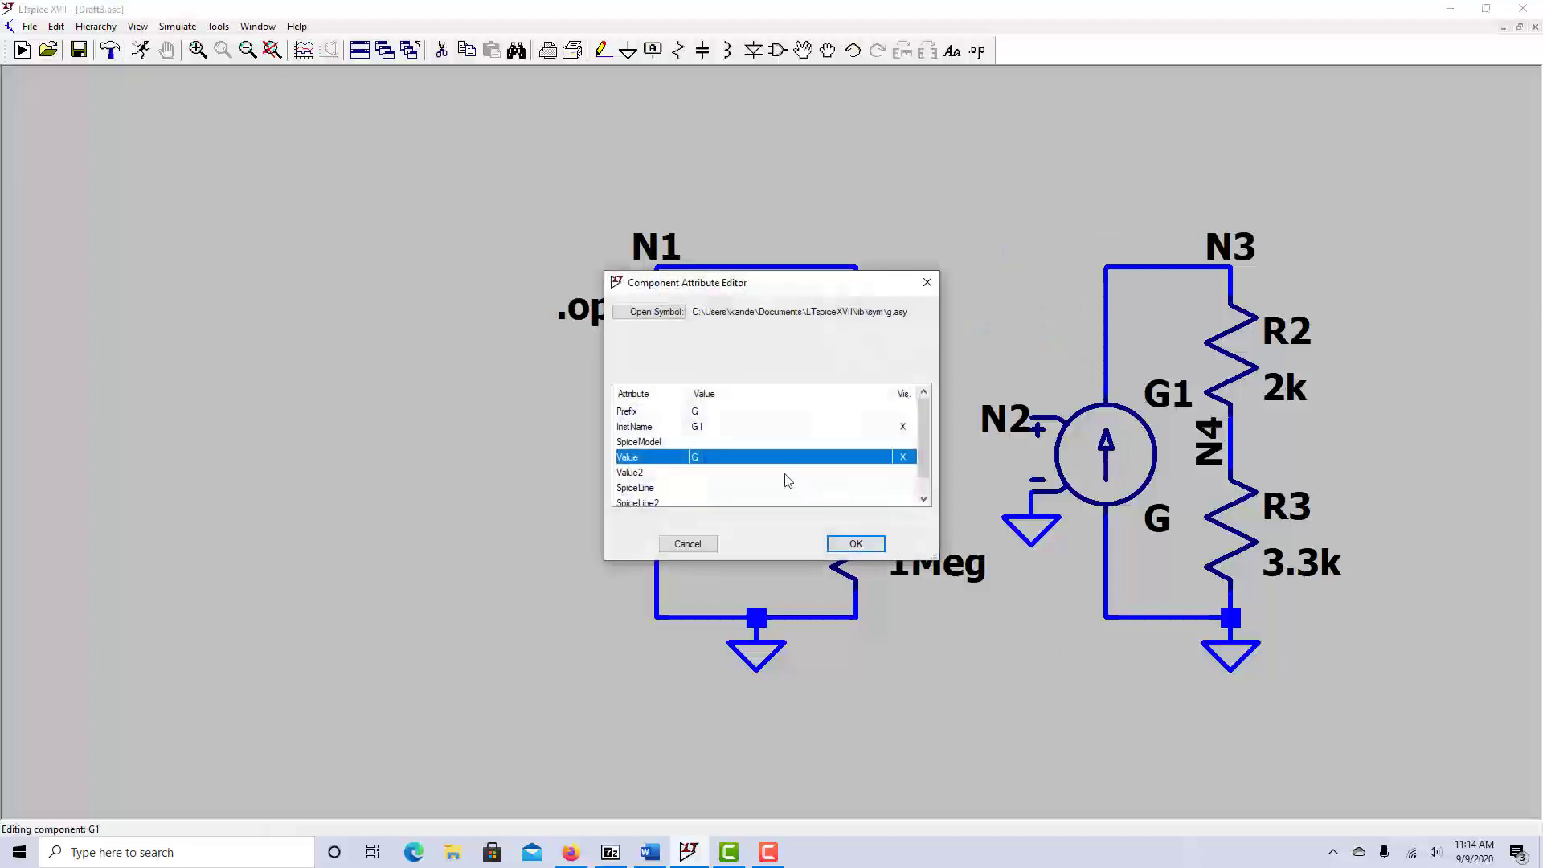
{"action": "left_click", "coordinate": [696, 457]}
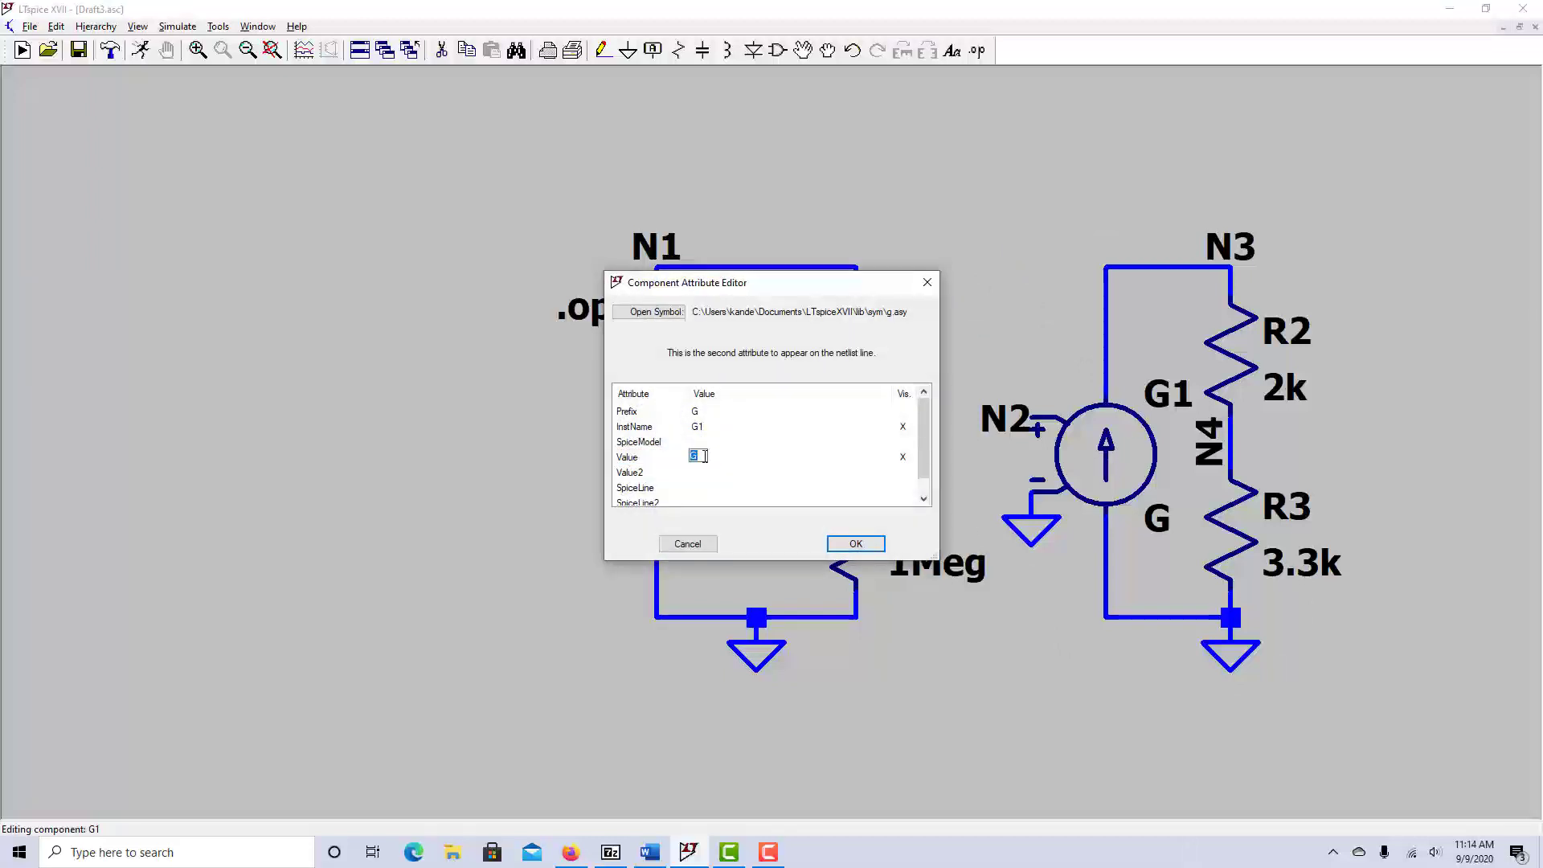
{"action": "type", "text": "2u"}
{"action": "left_click", "coordinate": [854, 544]}
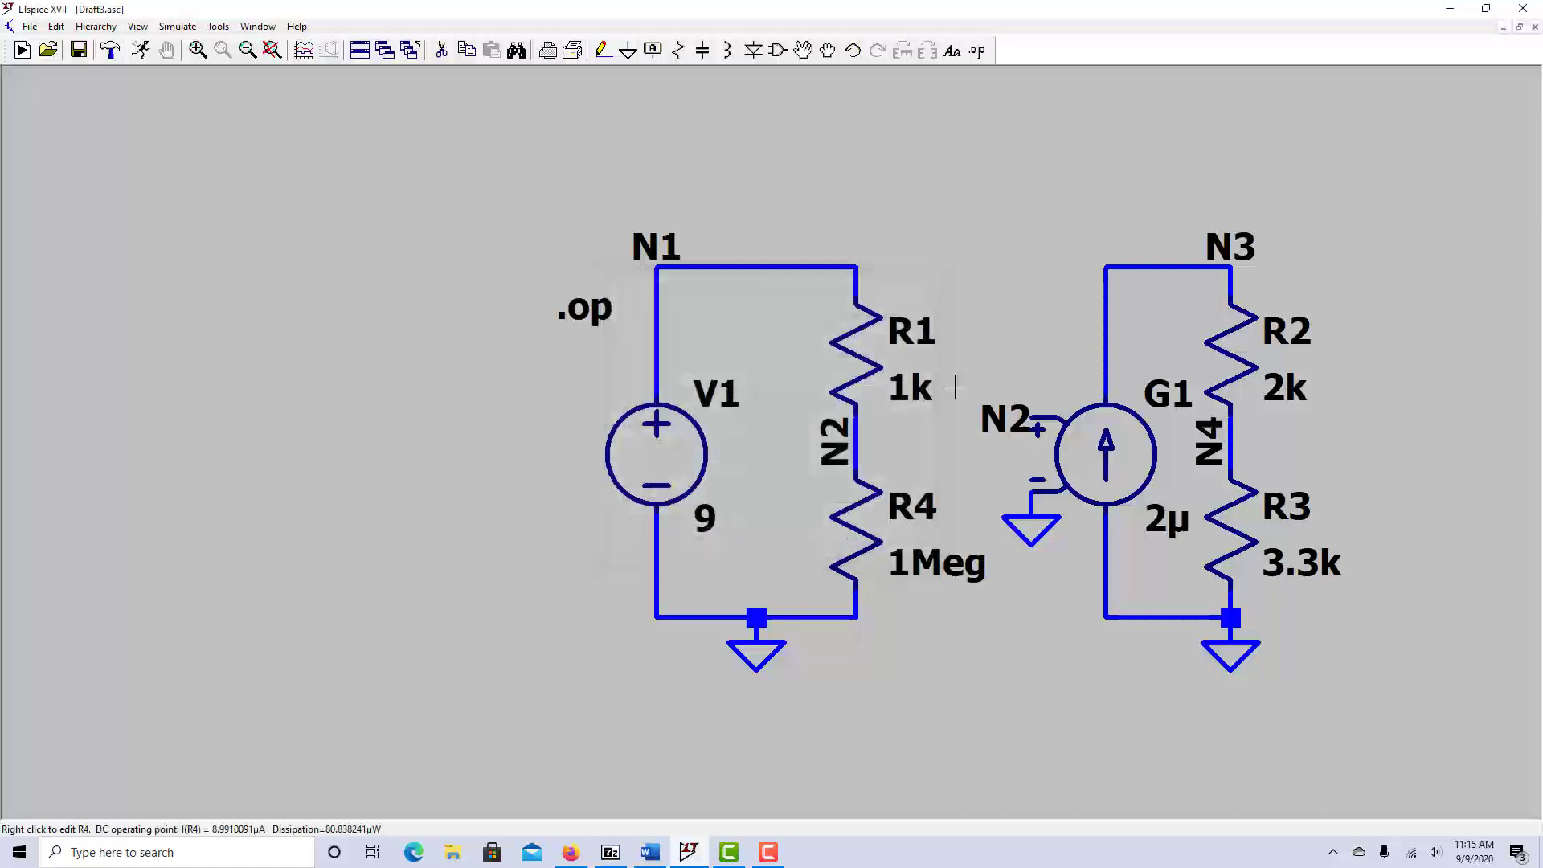
Run the operating point simulation with the G1 current source, review the node voltages and currents, and close the results.
{"action": "left_click", "coordinate": [178, 26]}
{"action": "left_click", "coordinate": [181, 42]}
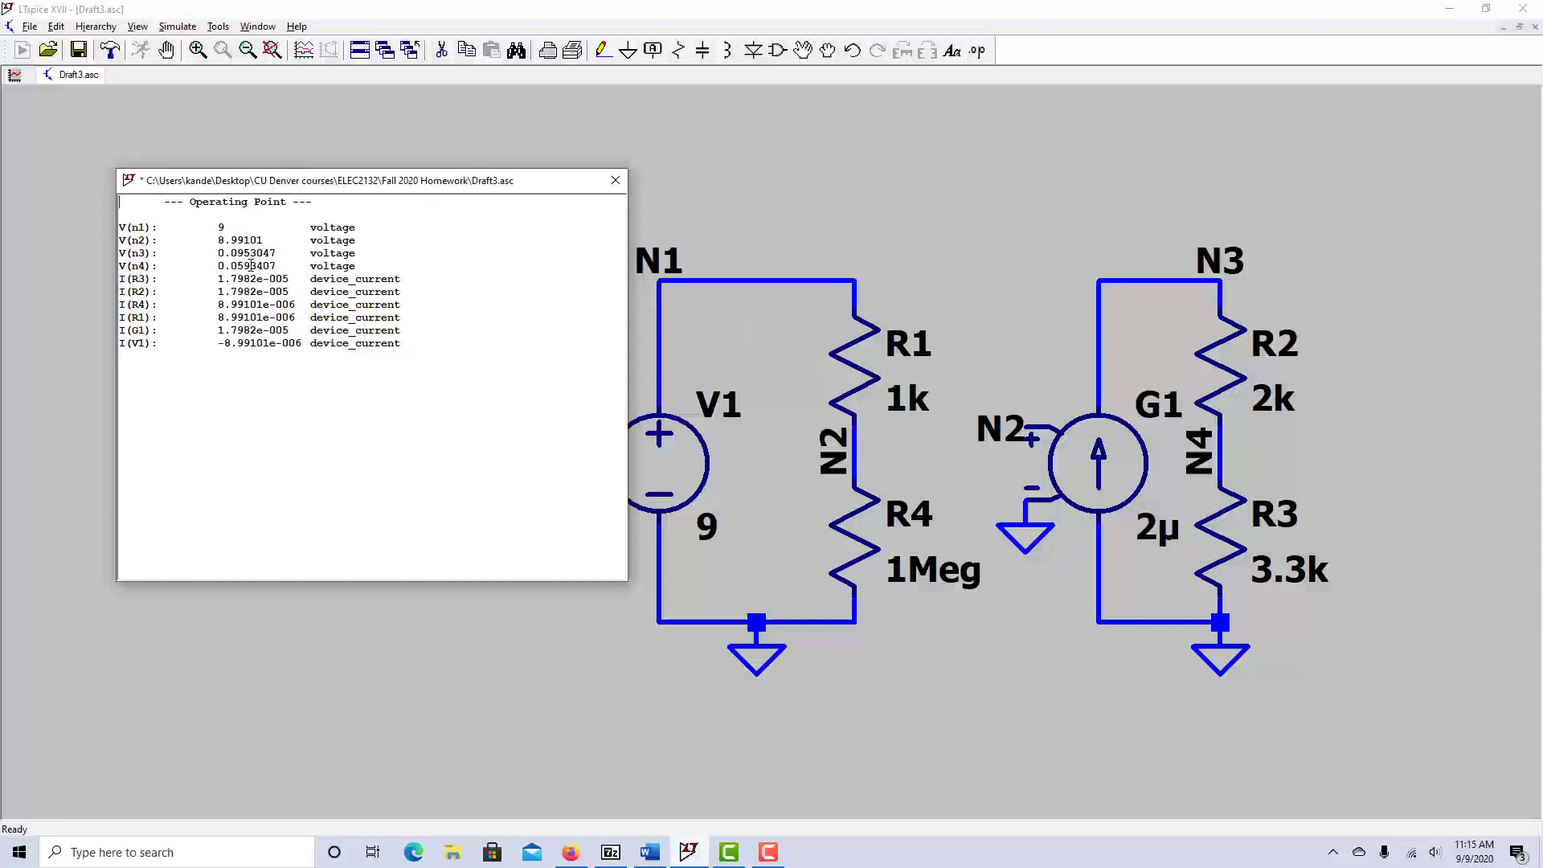
{"action": "left_click", "coordinate": [610, 189]}
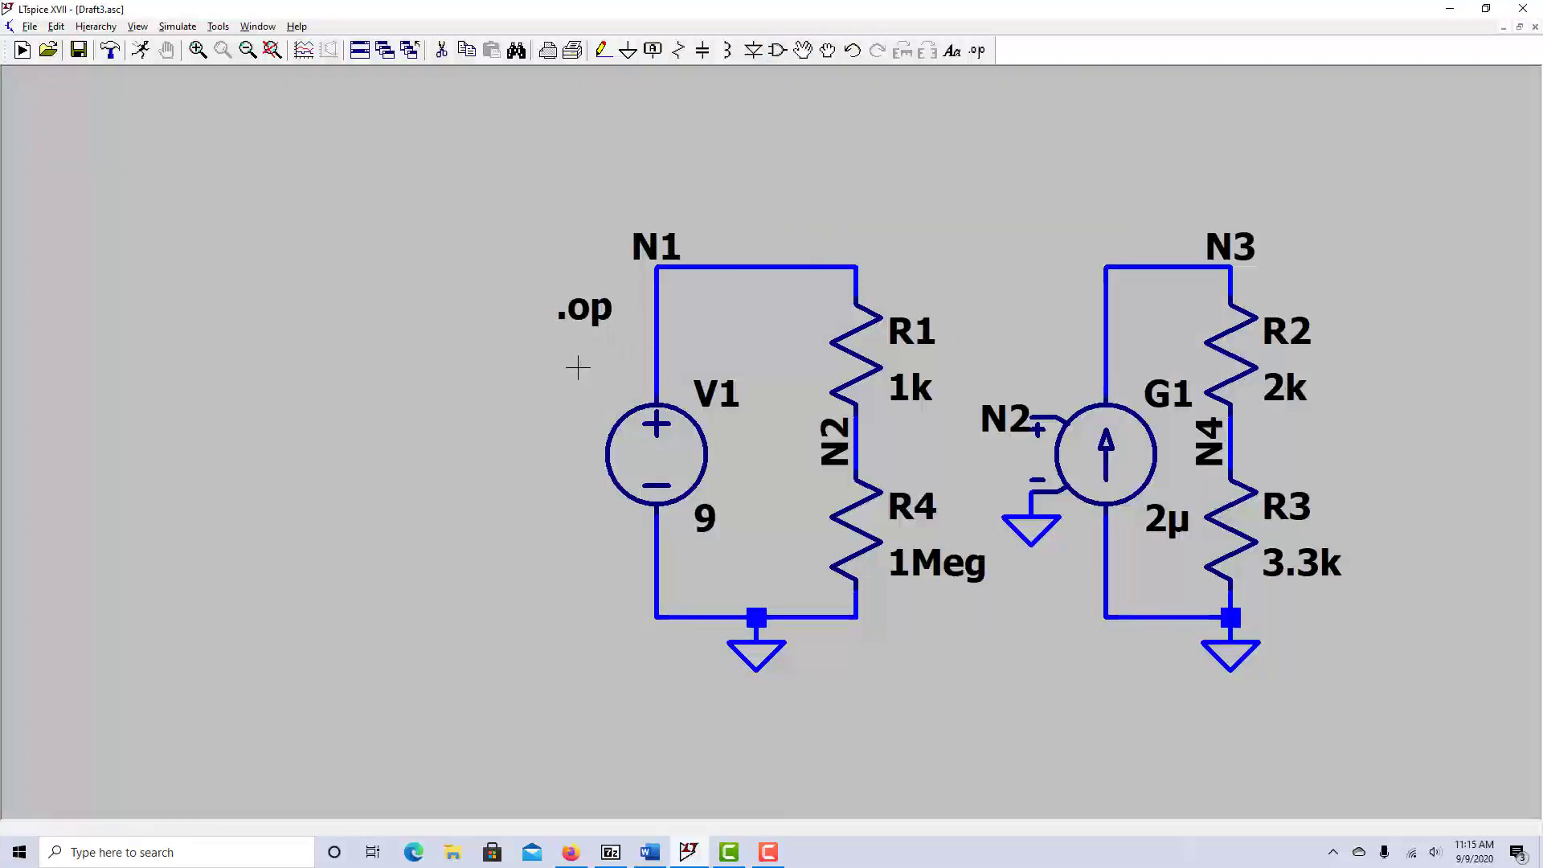
Place a separate, unconnected resistor in the empty area to the left of V1.
{"action": "key", "text": "r"}
{"action": "left_click", "coordinate": [381, 430]}
{"action": "key", "text": "Escape"}
Try different unit suffixes for R5's resistance, entering 1k, 1Meg, 1G, 1u, 1n, 1p and 1f.
{"action": "right_click", "coordinate": [402, 434]}
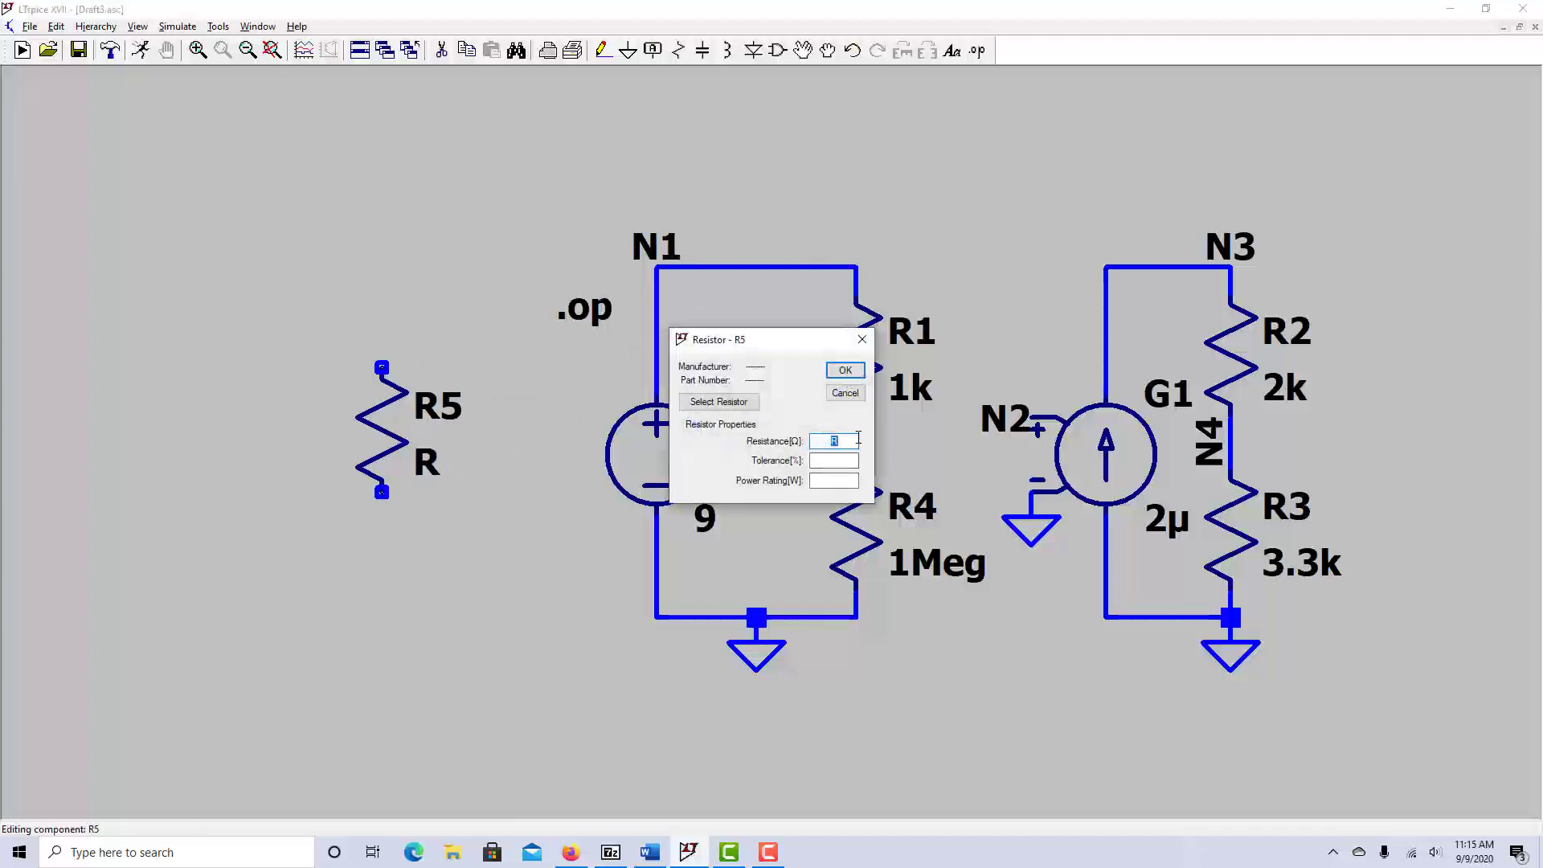
{"action": "type", "text": "1k"}
{"action": "key", "text": "BackSpace"}
{"action": "type", "text": "Meg"}
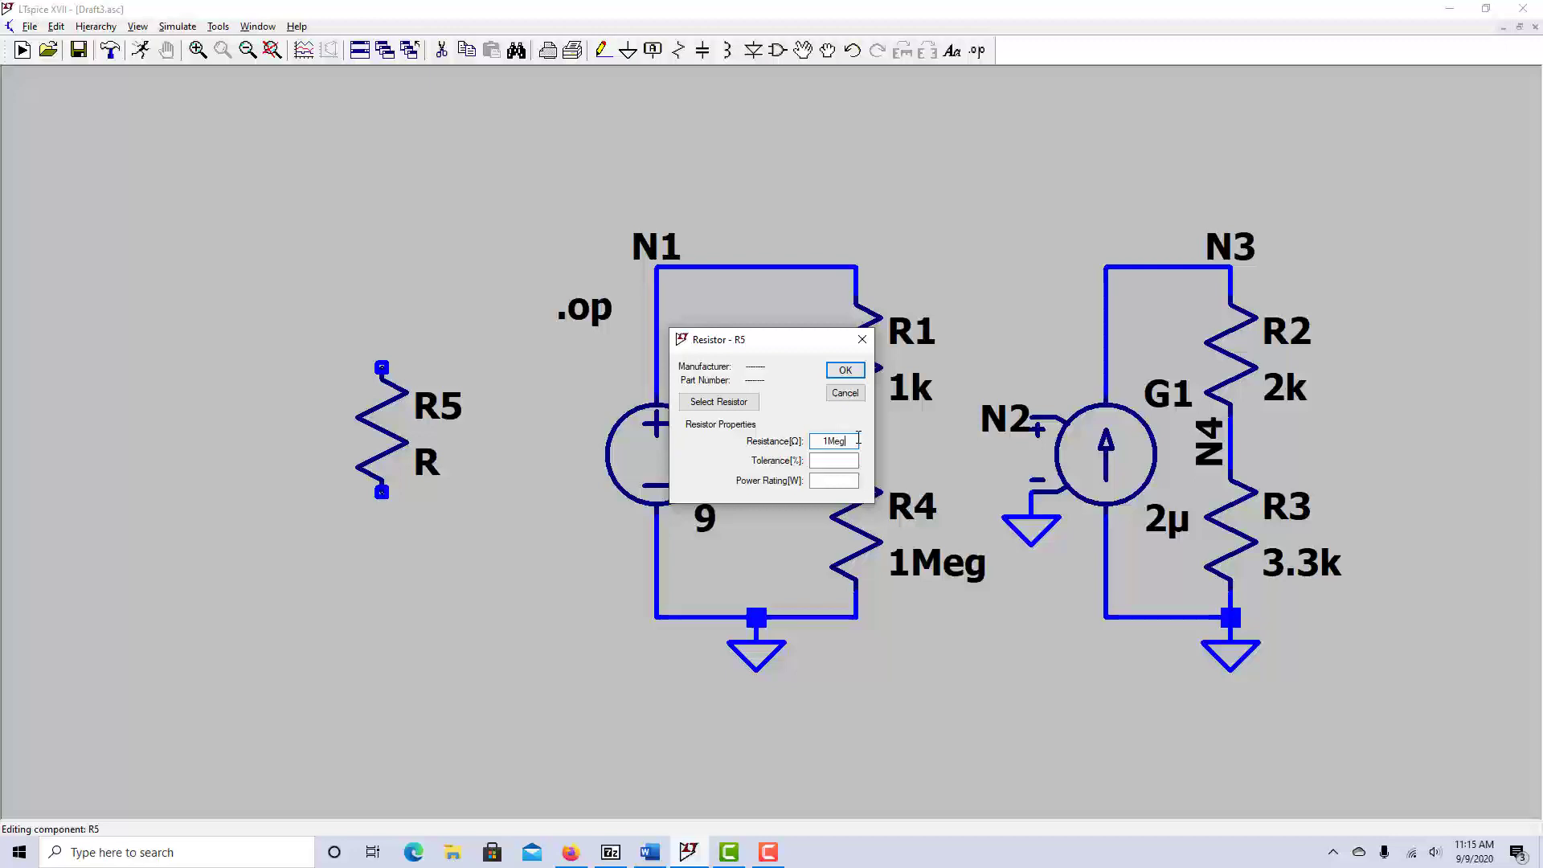
{"action": "key", "text": "BackSpace"}
{"action": "key", "text": "BackSpace"}
{"action": "key", "text": "BackSpace"}
{"action": "type", "text": "G"}
{"action": "key", "text": "BackSpace"}
{"action": "type", "text": "unp"}
{"action": "key", "text": "BackSpace"}
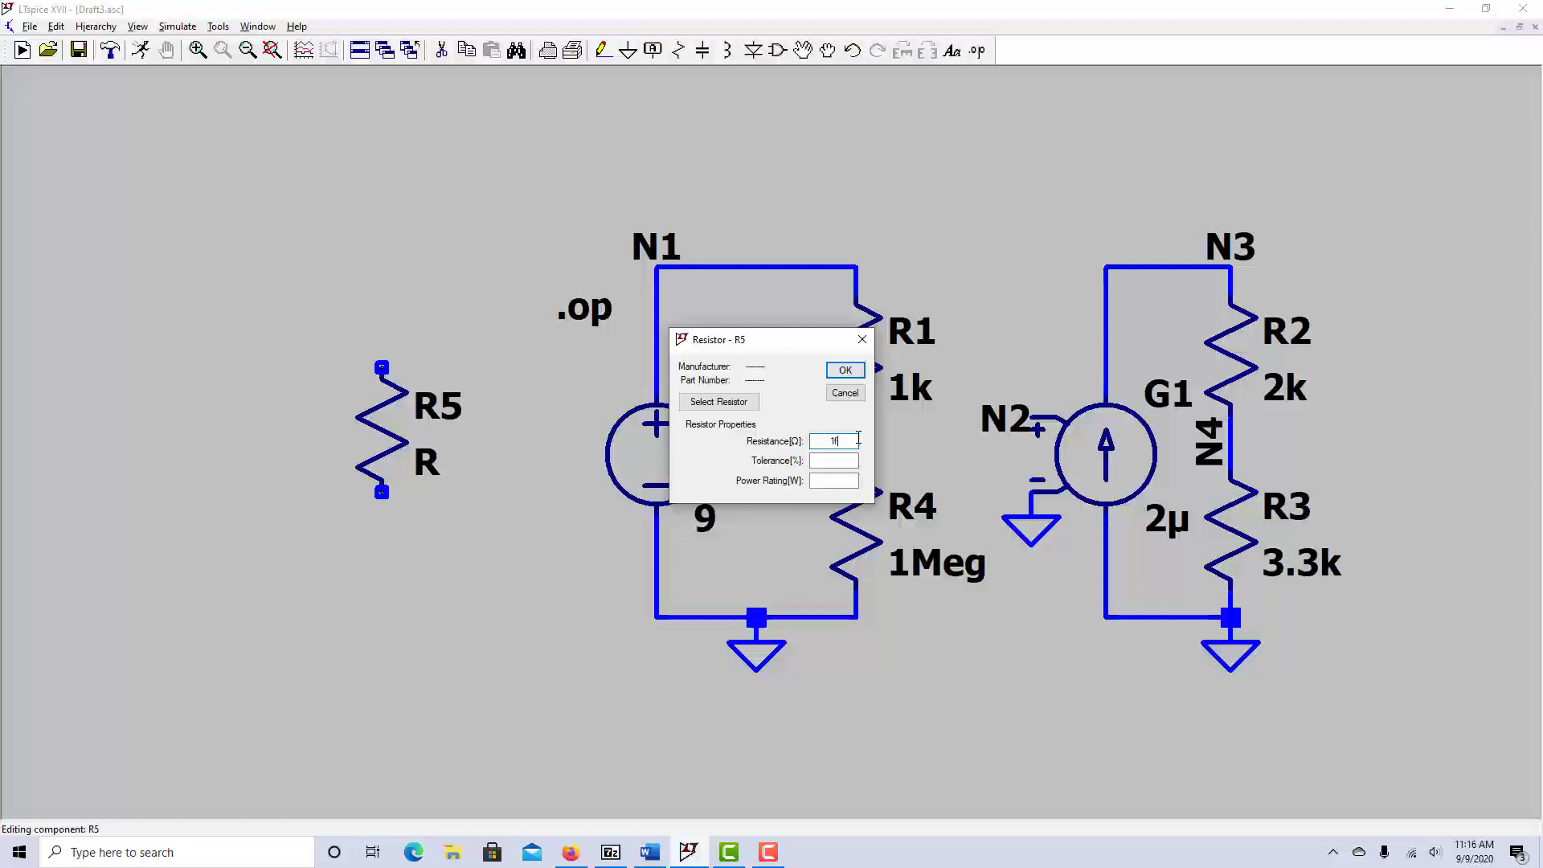